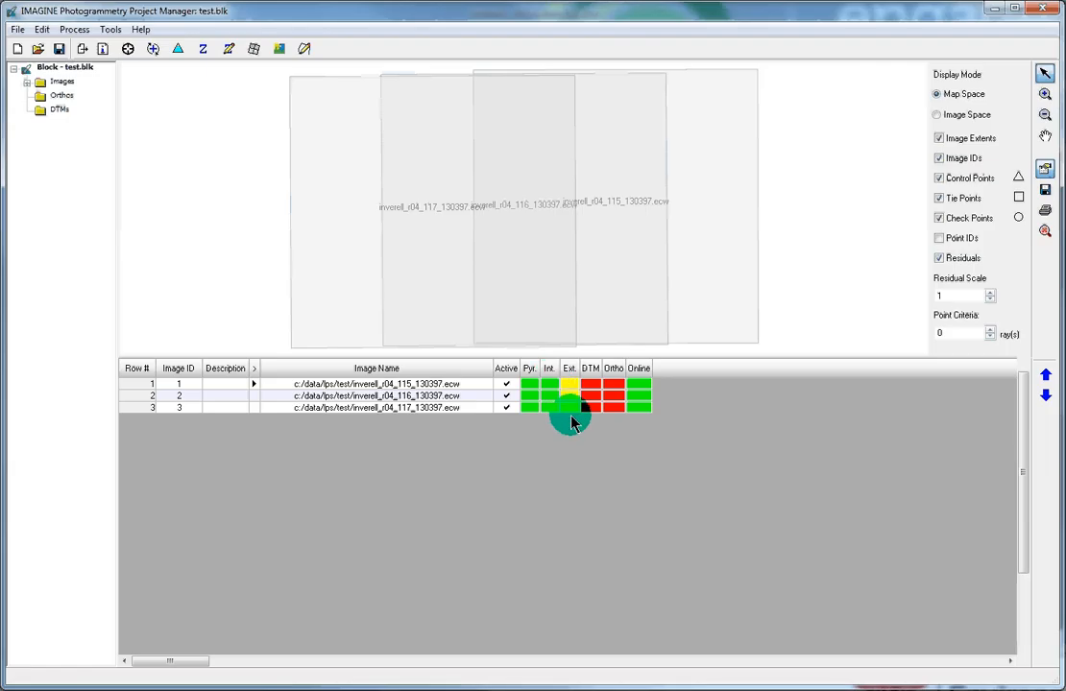
Open the Classic Point Measurement Tool for the block and reposition its window so the whole tool is accessible.
click(129, 54)
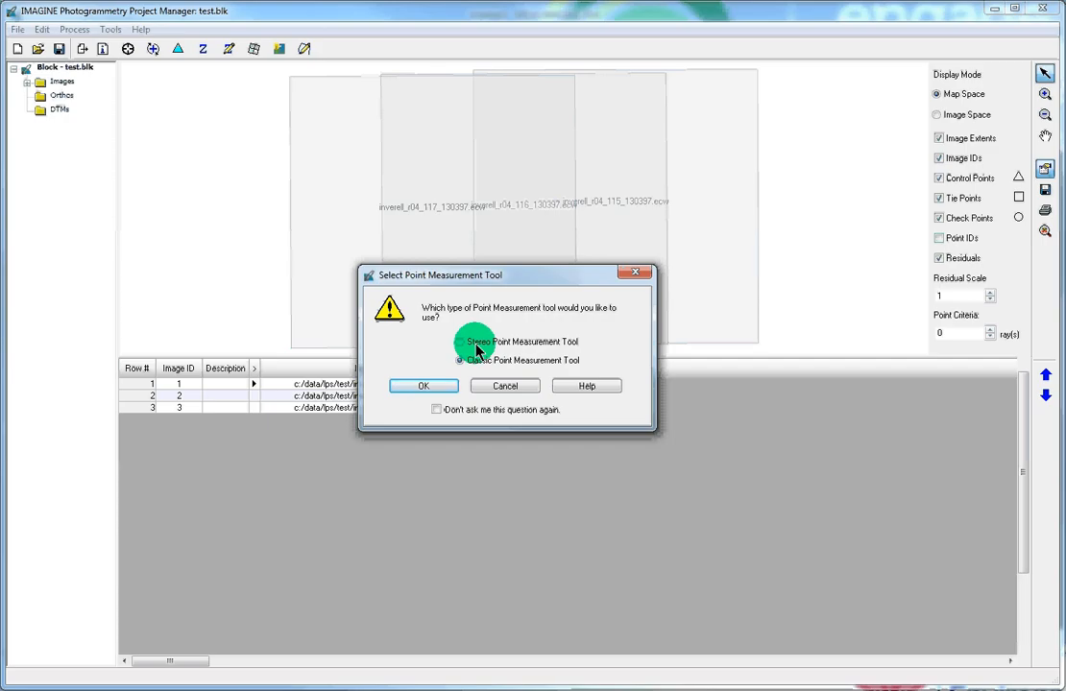
click(441, 388)
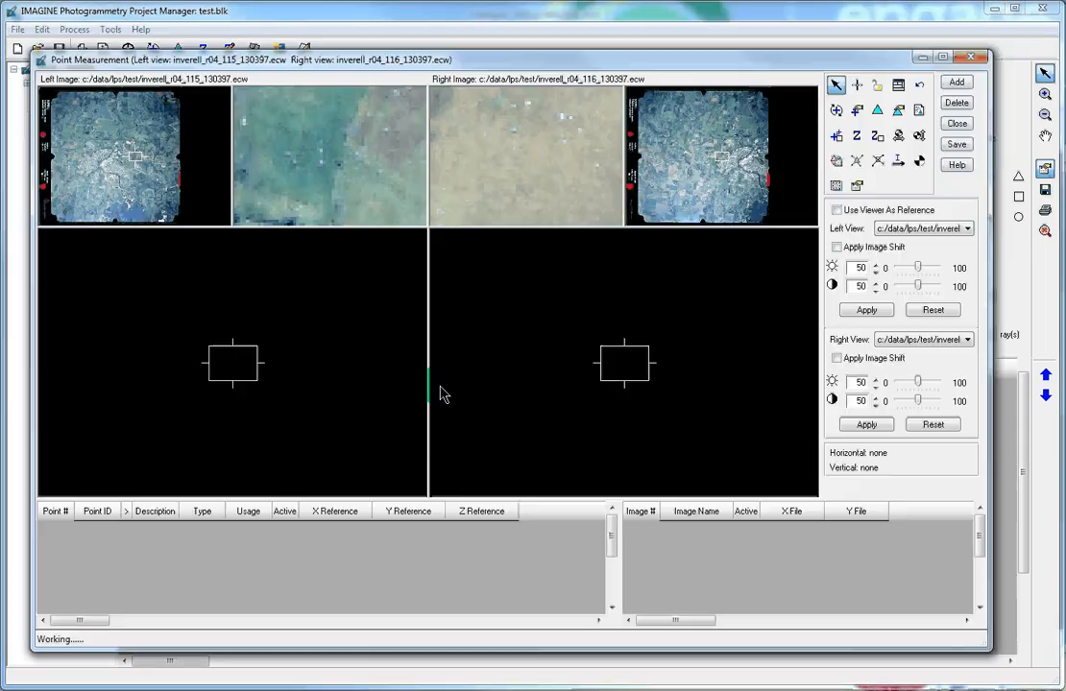
click(494, 65)
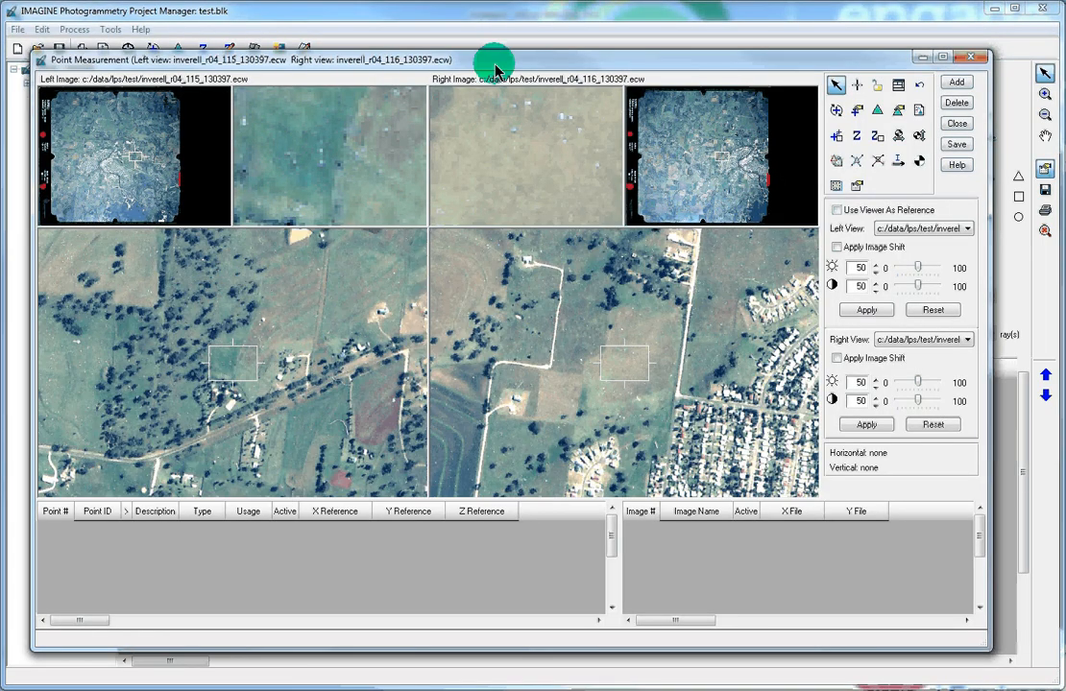
drag(495, 65, 522, 60)
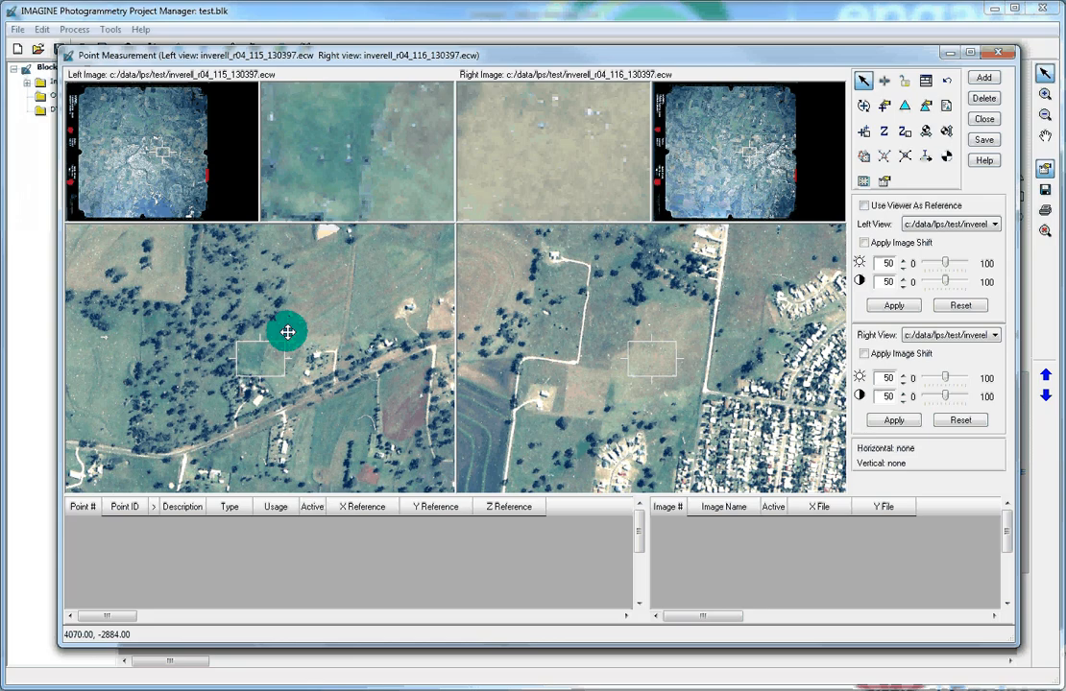
click(416, 62)
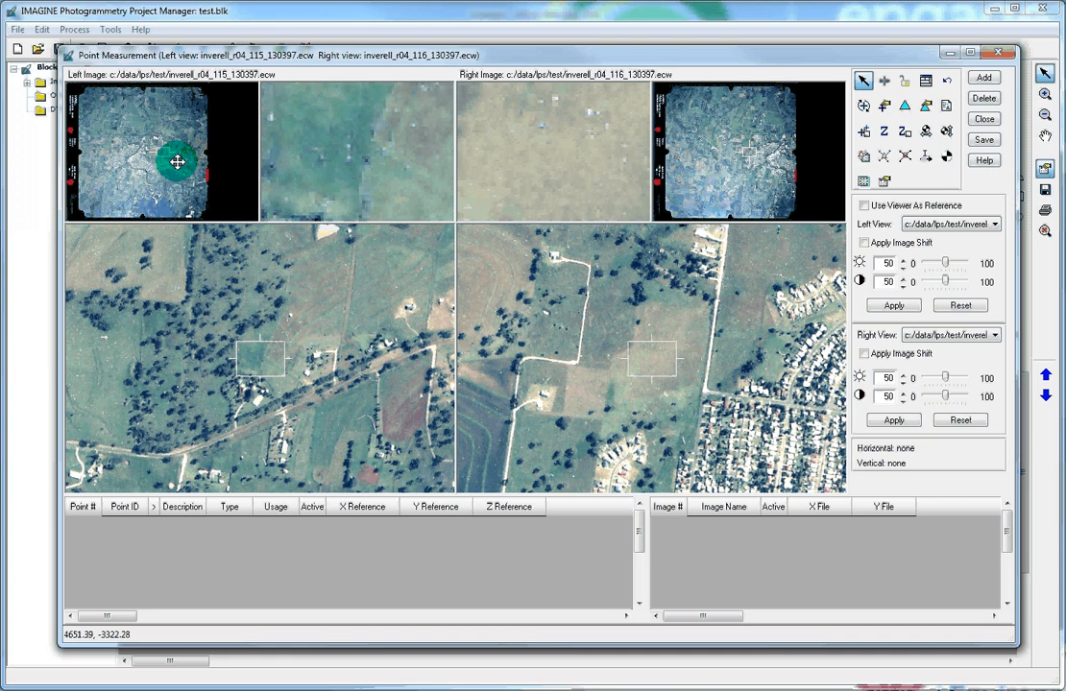
Move the main view of inverell_r04_115_130397.ecw to the fields near the image's upper-left corner.
drag(178, 162, 114, 108)
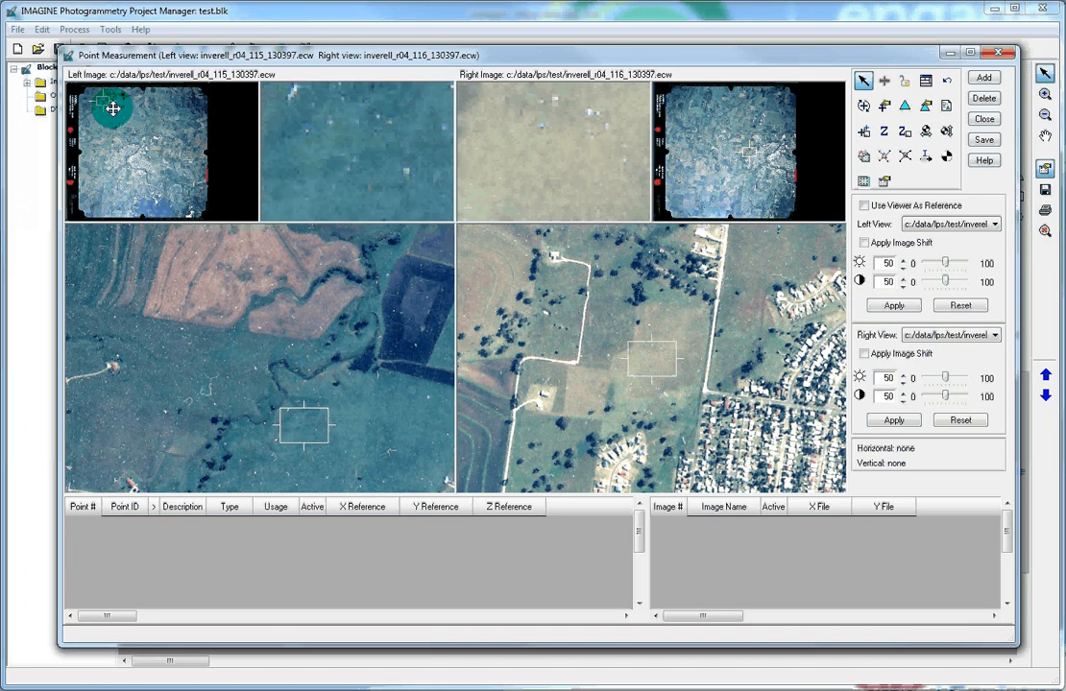
drag(116, 108, 108, 115)
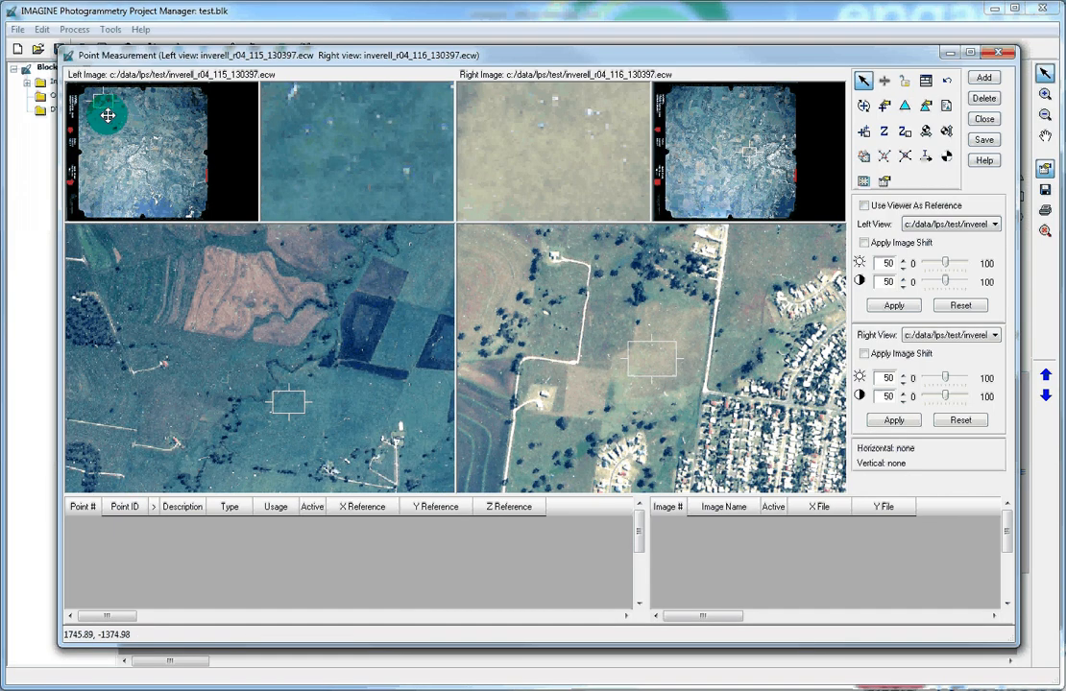
drag(107, 115, 109, 112)
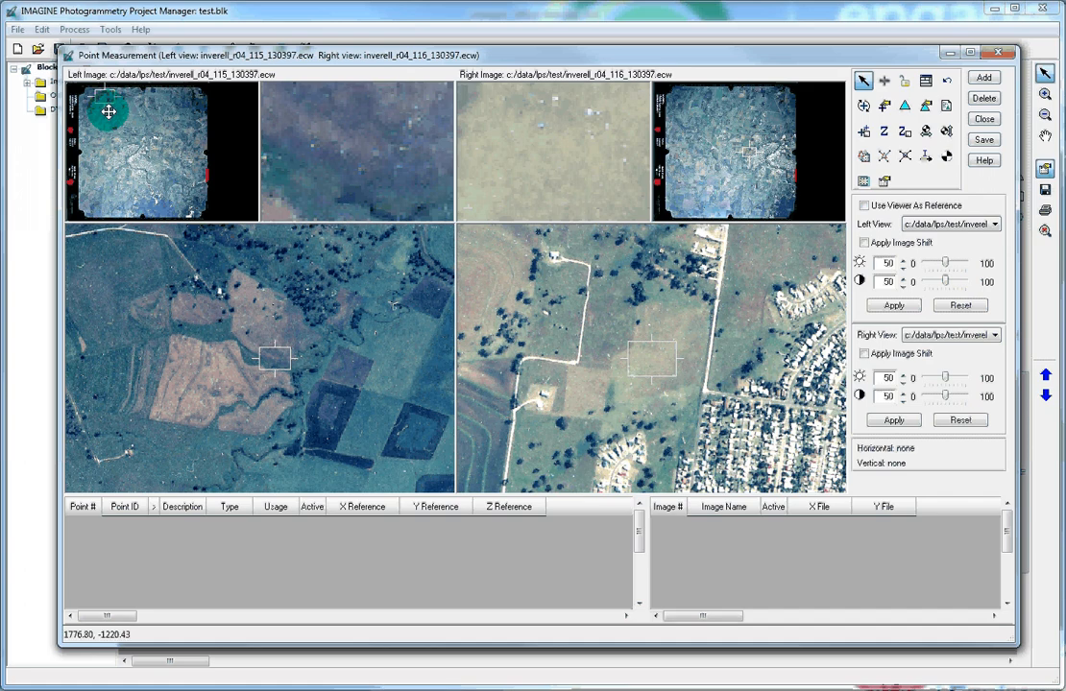
drag(108, 112, 140, 112)
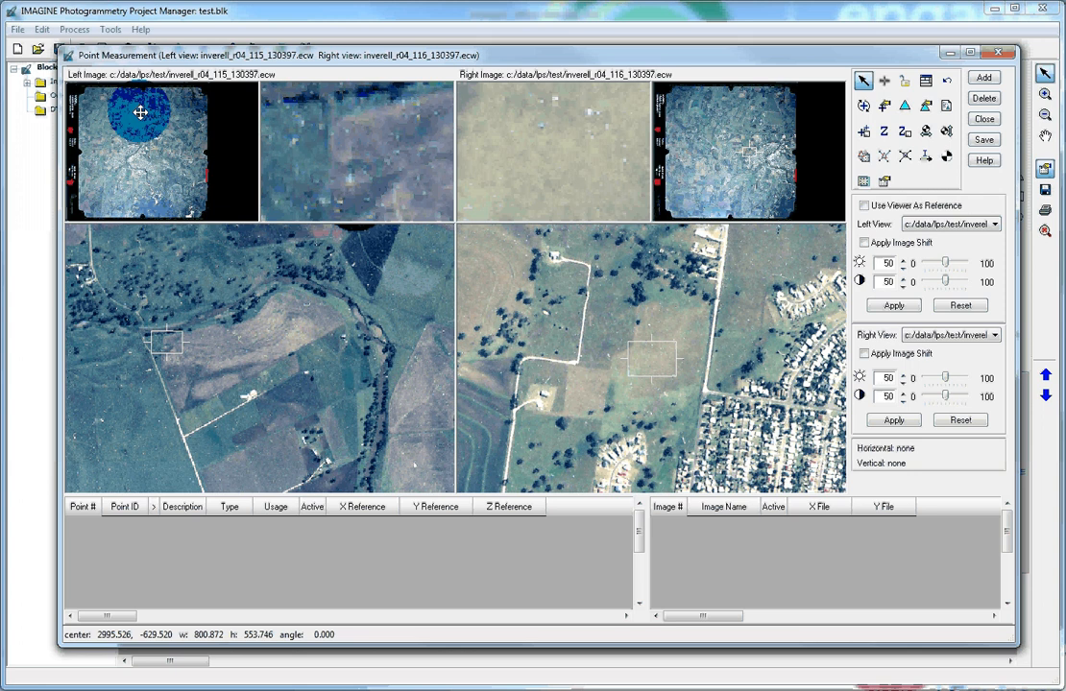
drag(140, 112, 106, 98)
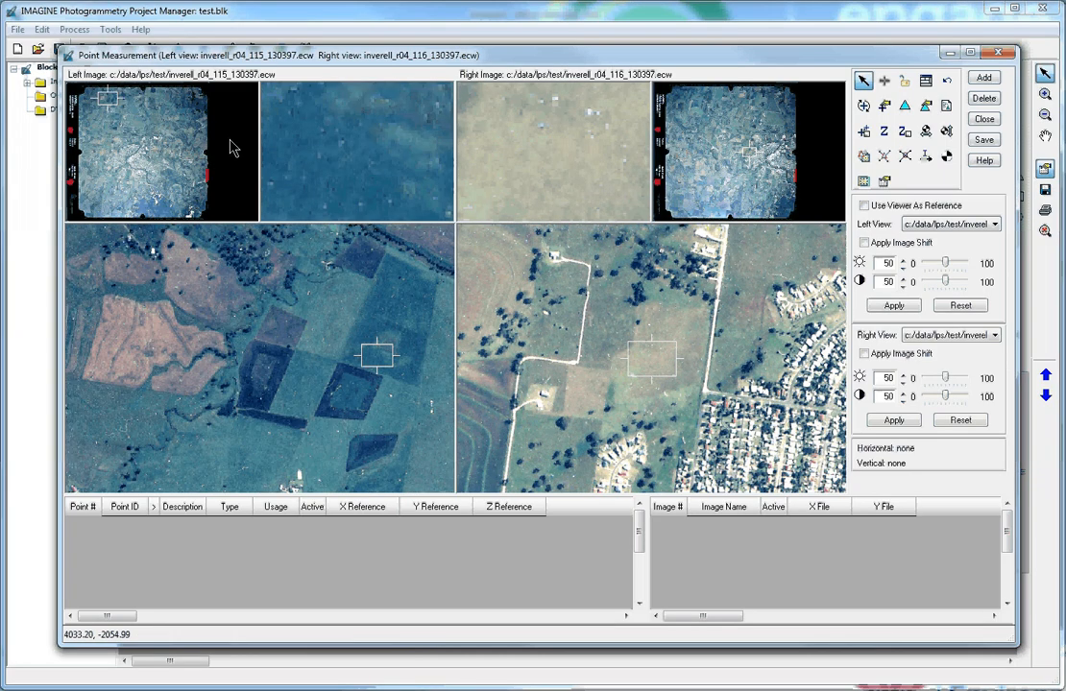
Bring inverell_r04_116_130397.ecw to the matching fields near its upper edge and place the detail view on the sharp bend in the white track.
drag(749, 151, 748, 102)
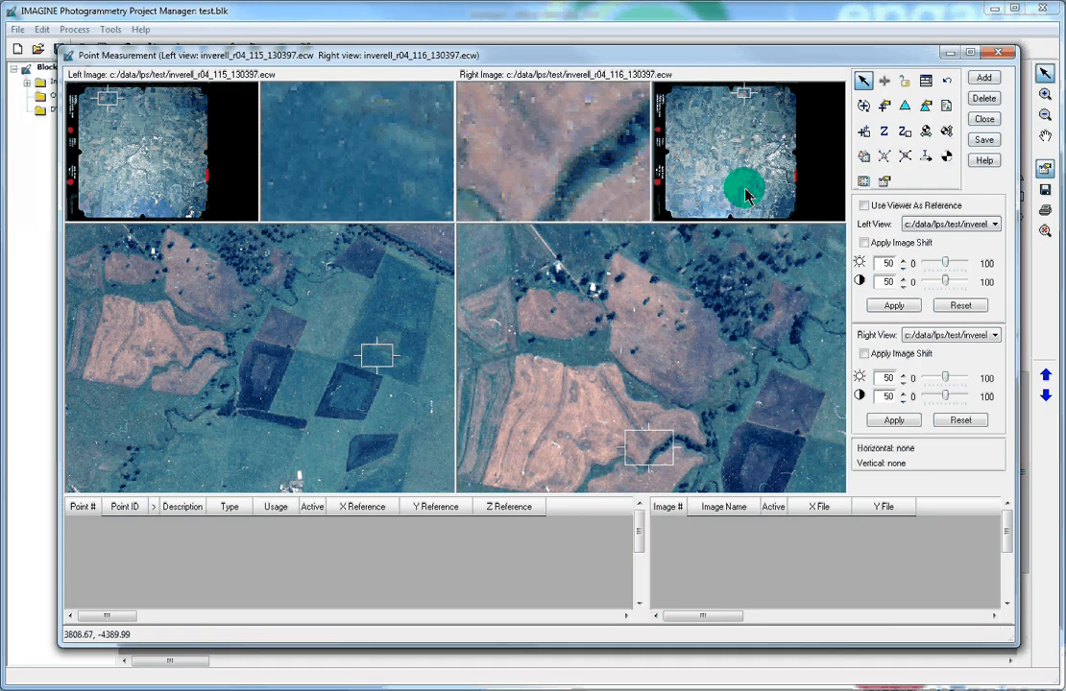
click(752, 101)
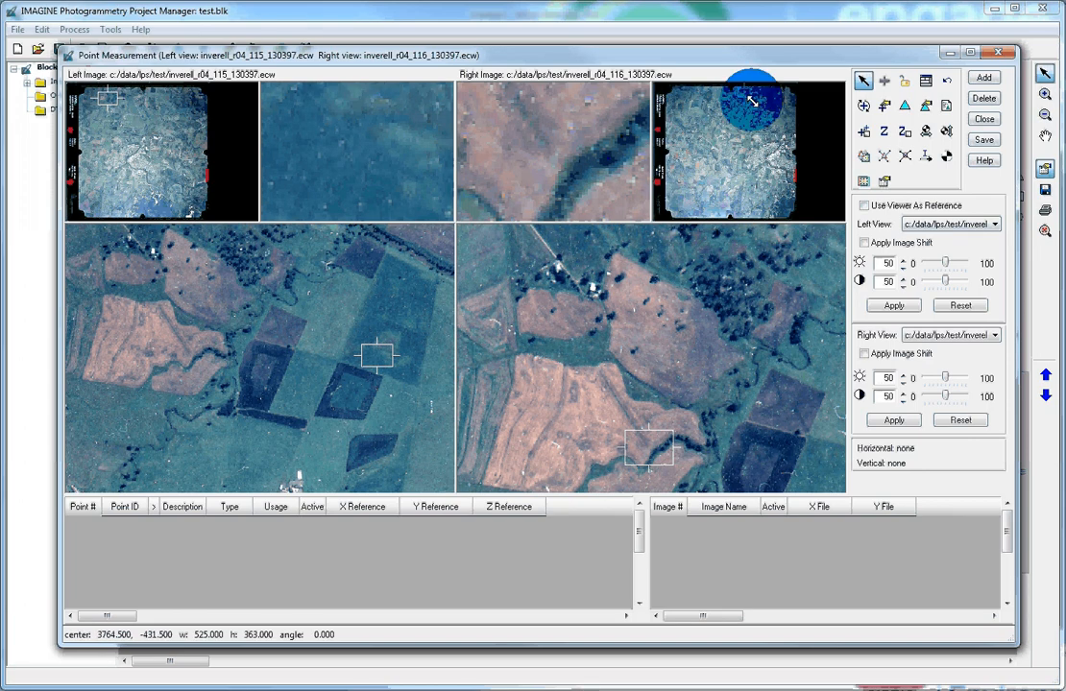
drag(752, 101, 755, 104)
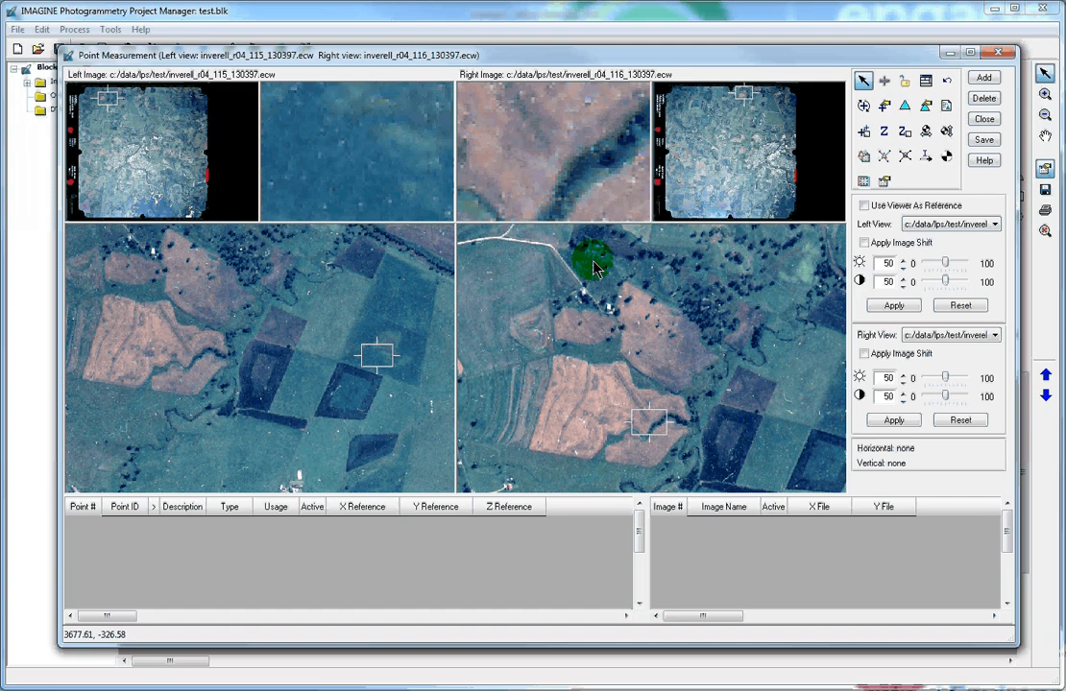
drag(651, 419, 653, 335)
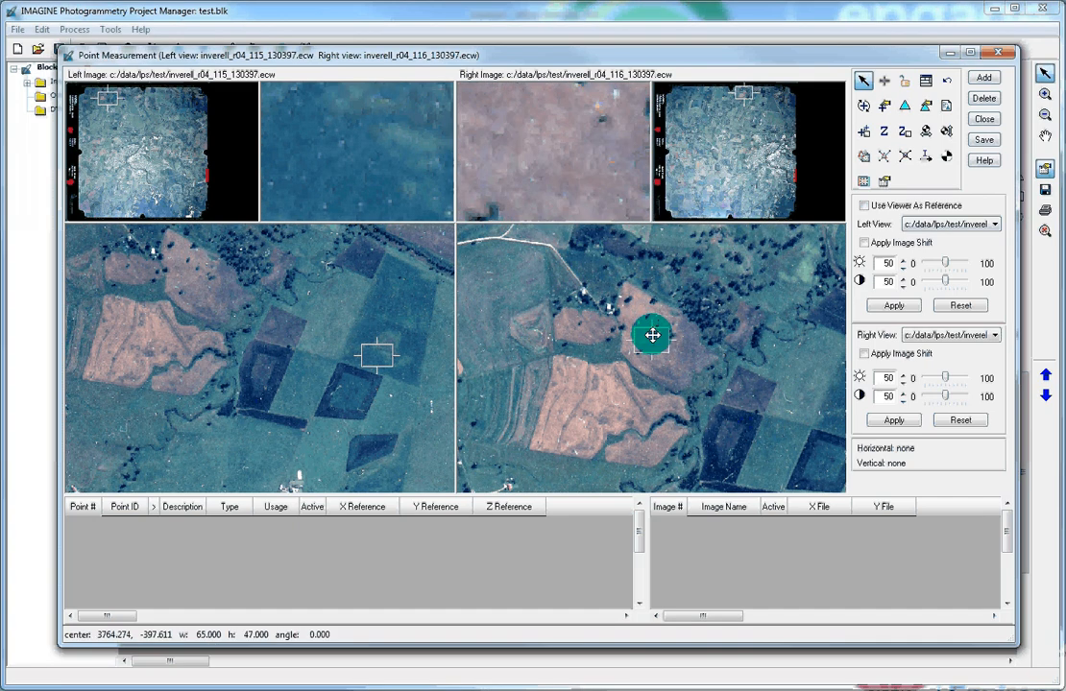
drag(652, 335, 648, 314)
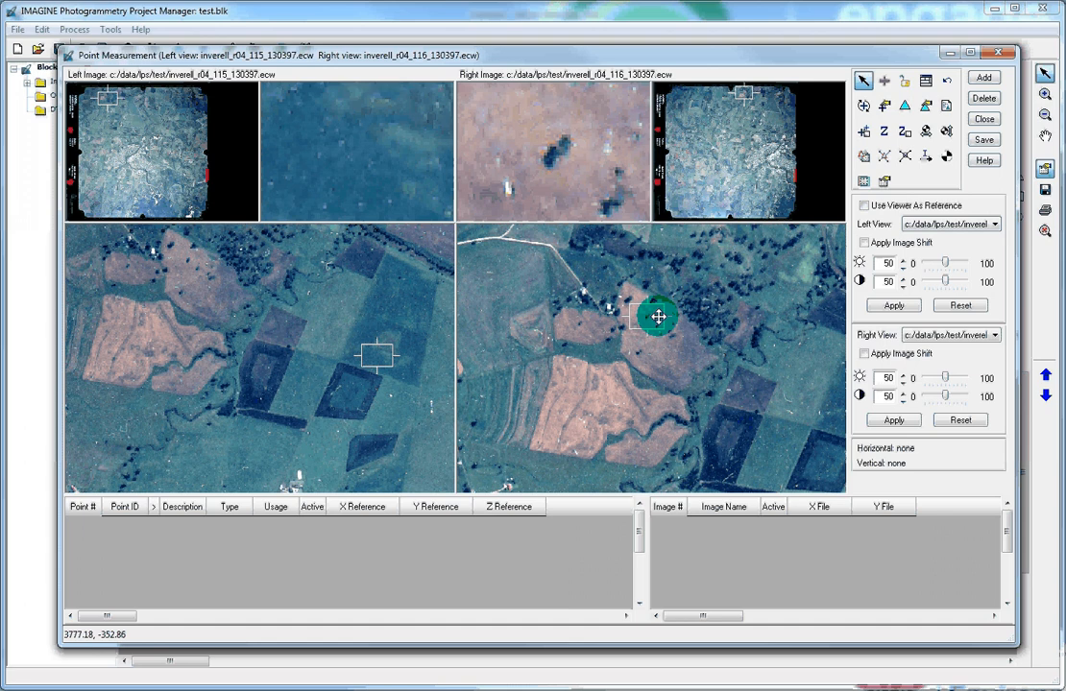
drag(745, 95, 748, 107)
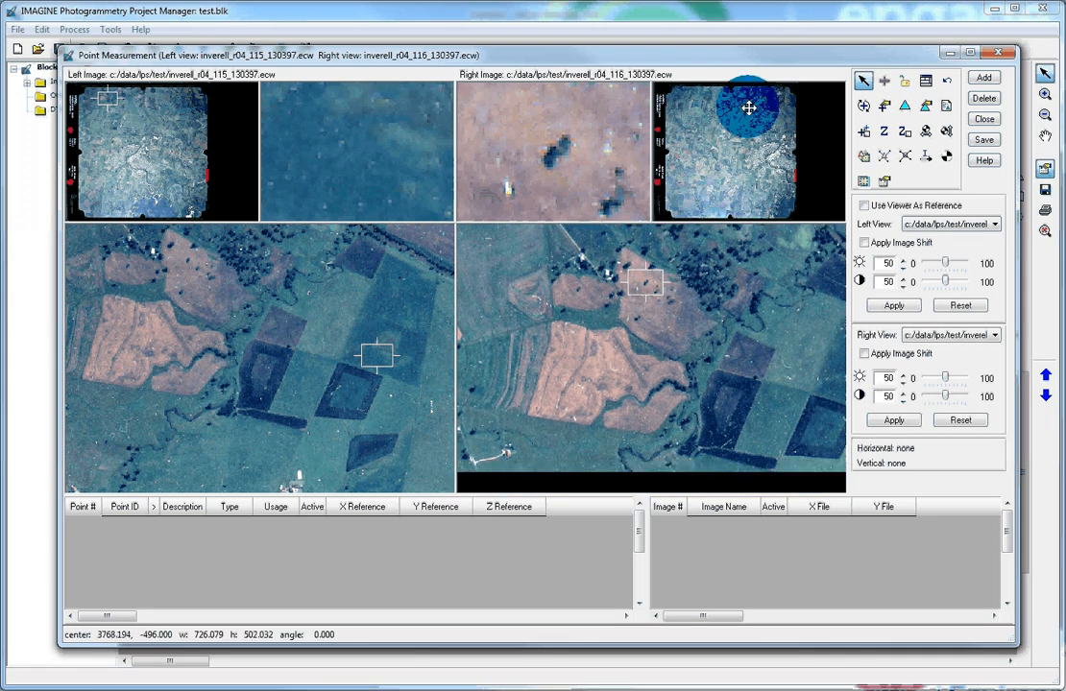
drag(647, 285, 625, 363)
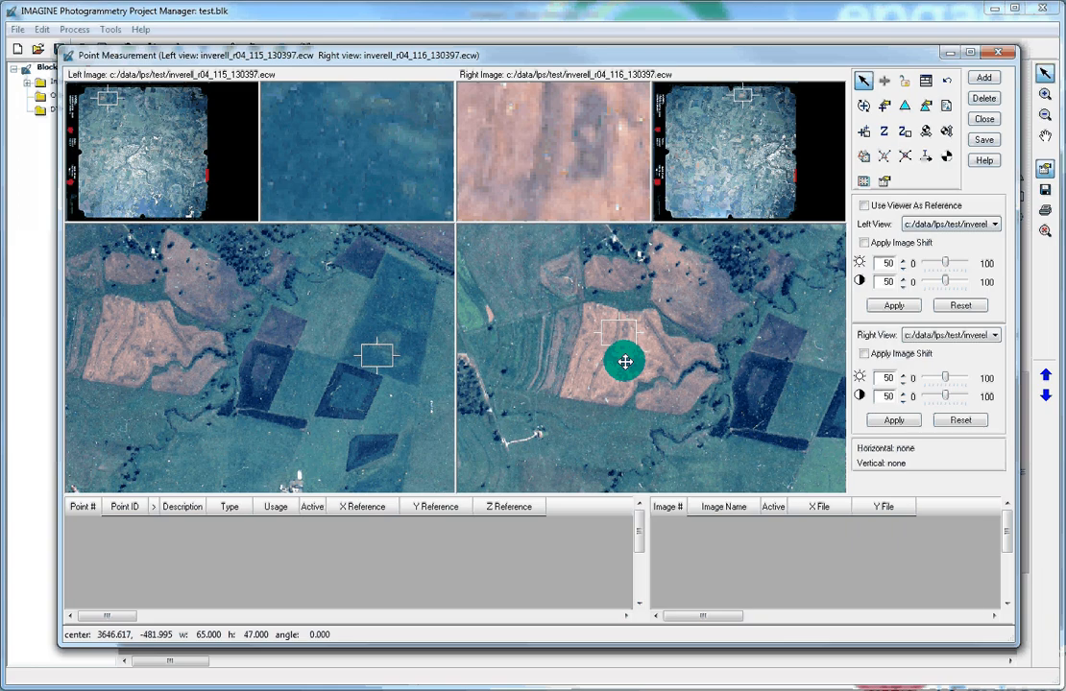
drag(626, 362, 518, 454)
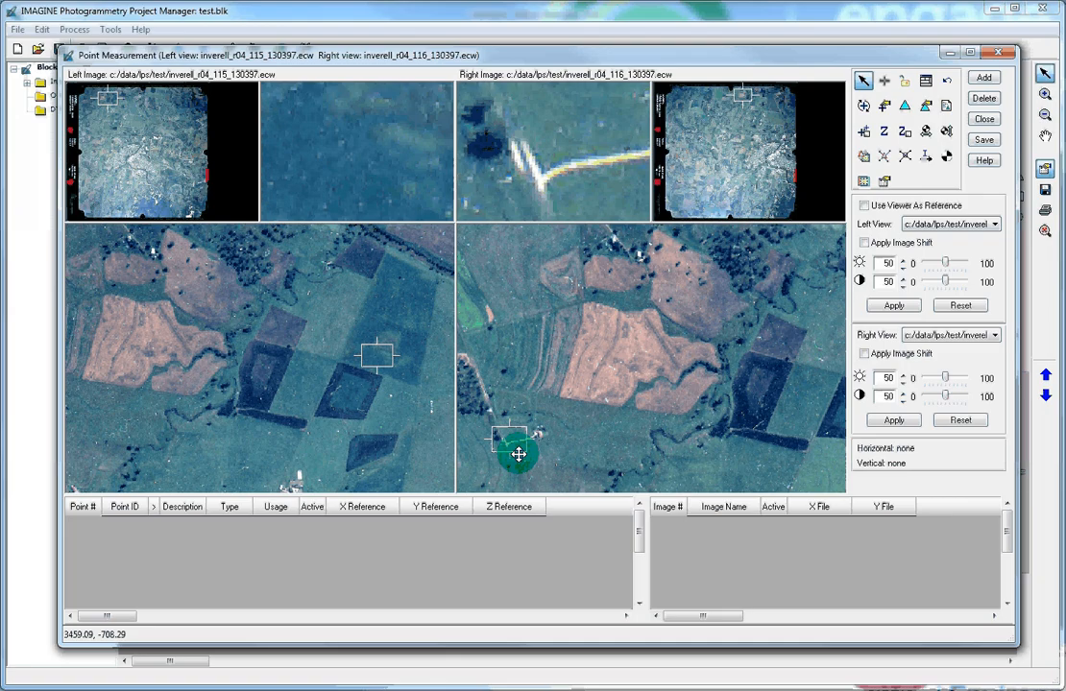
Locate the same white track bend in inverell_r04_115_130397.ecw and place its detail view on it.
drag(107, 98, 115, 114)
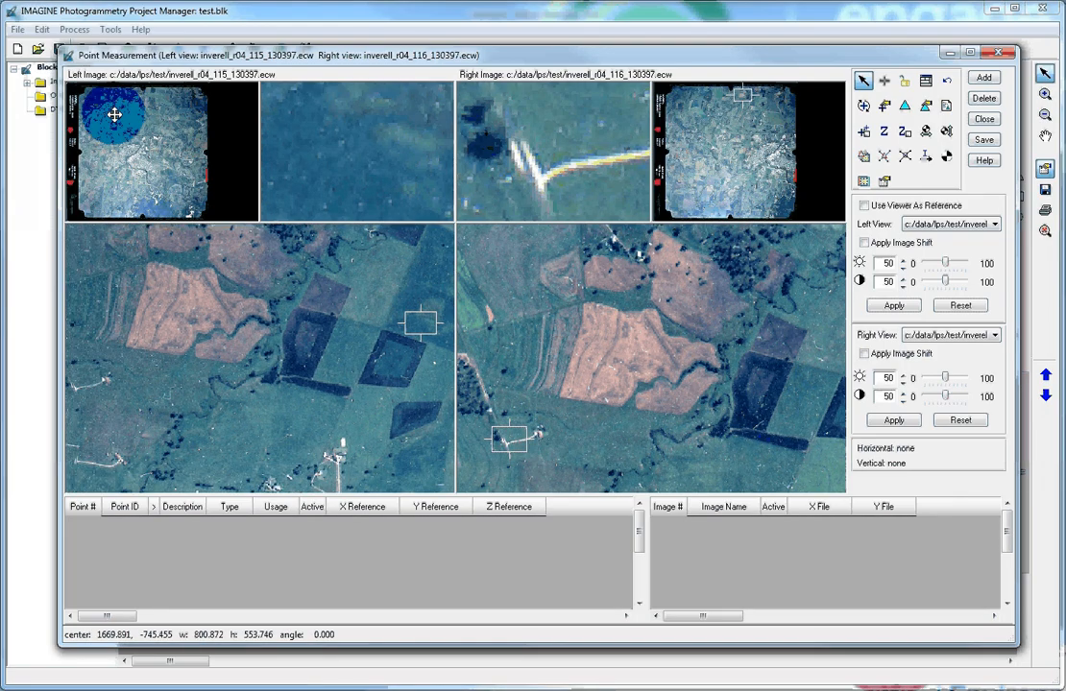
drag(114, 115, 107, 114)
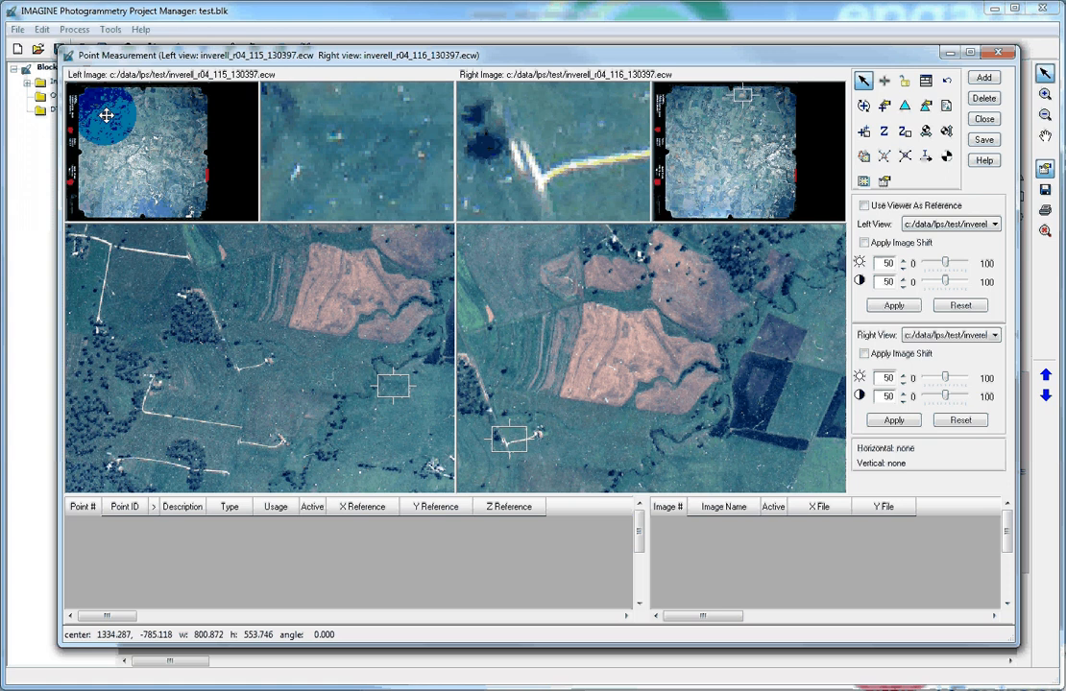
drag(391, 386, 249, 390)
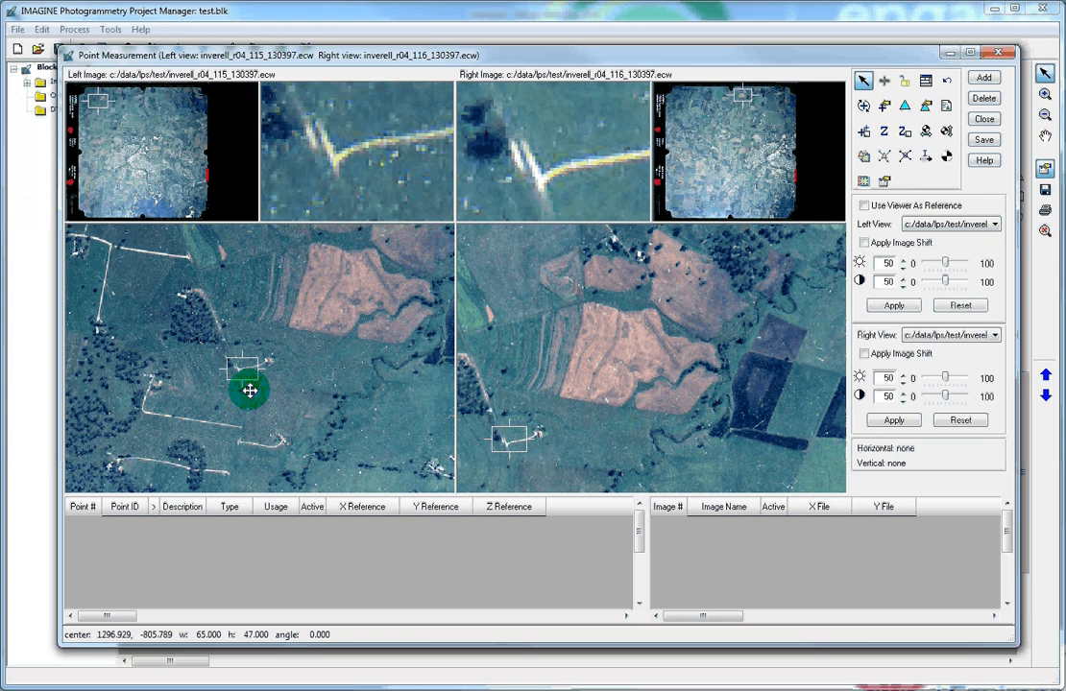
Add a first point and measure it at the white track bend in both images 115 and 116.
click(865, 133)
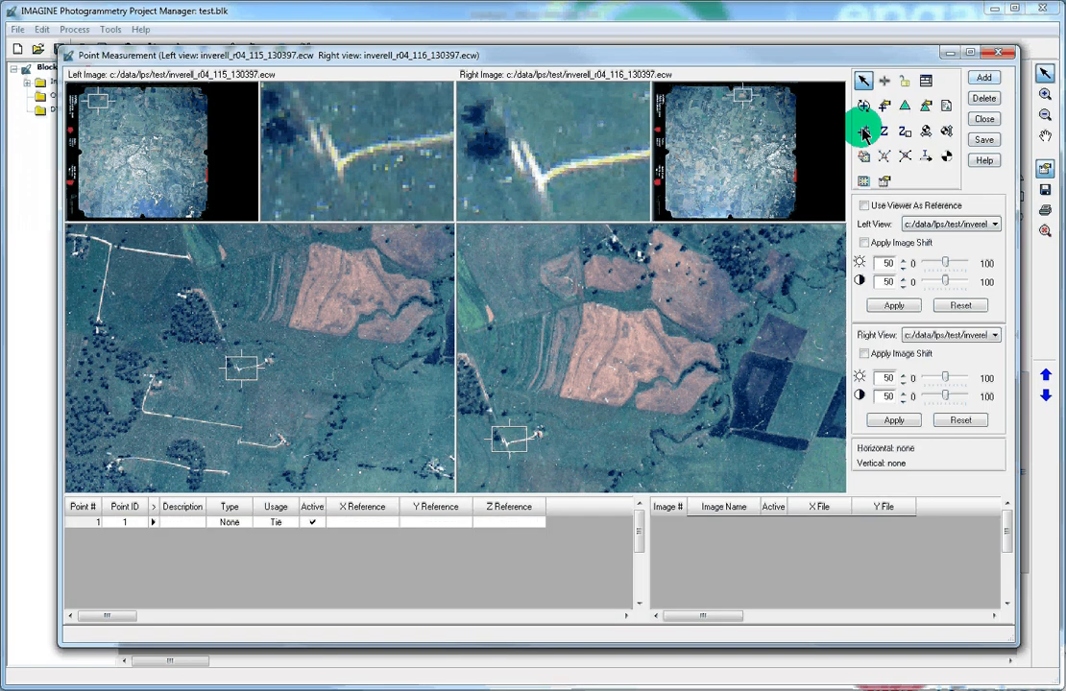
click(884, 84)
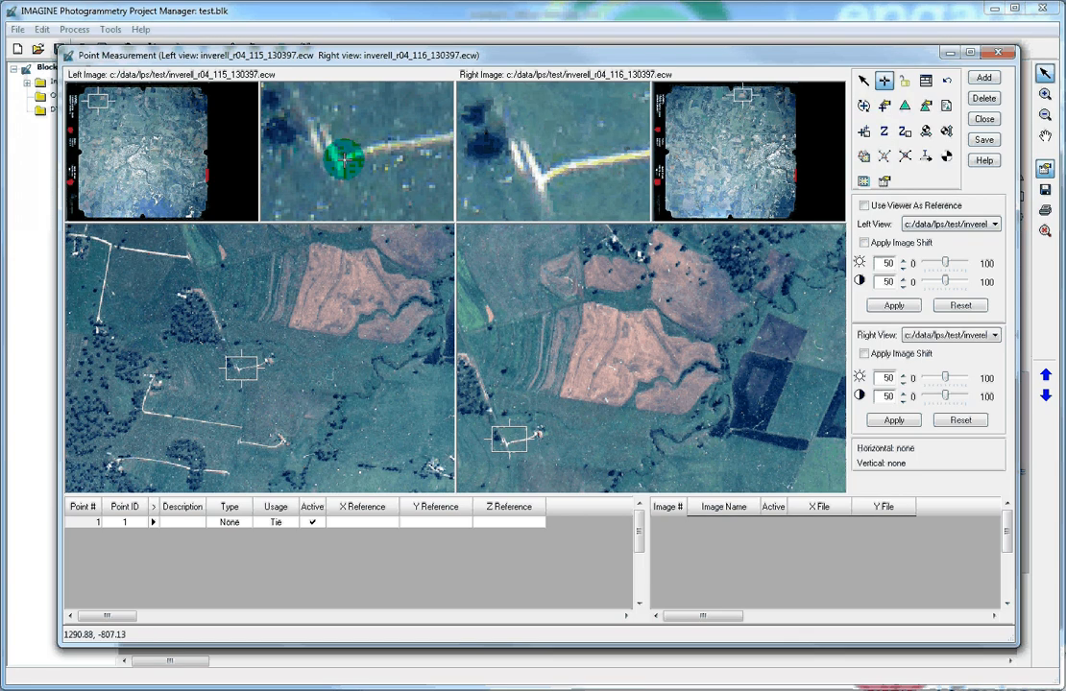
click(344, 160)
click(884, 84)
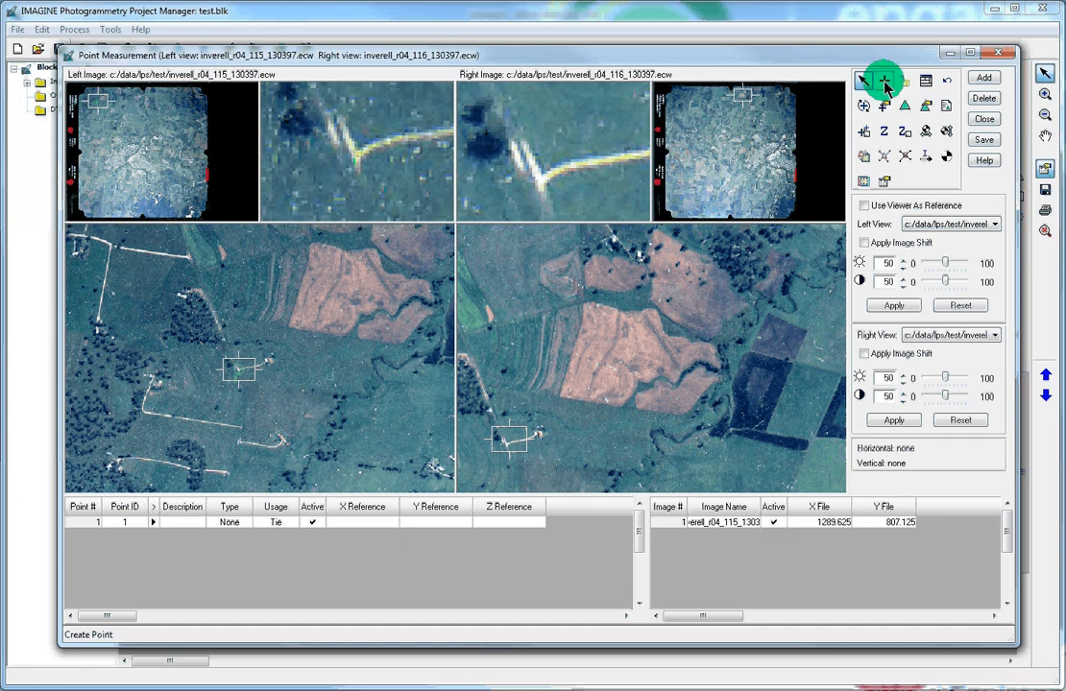
click(543, 173)
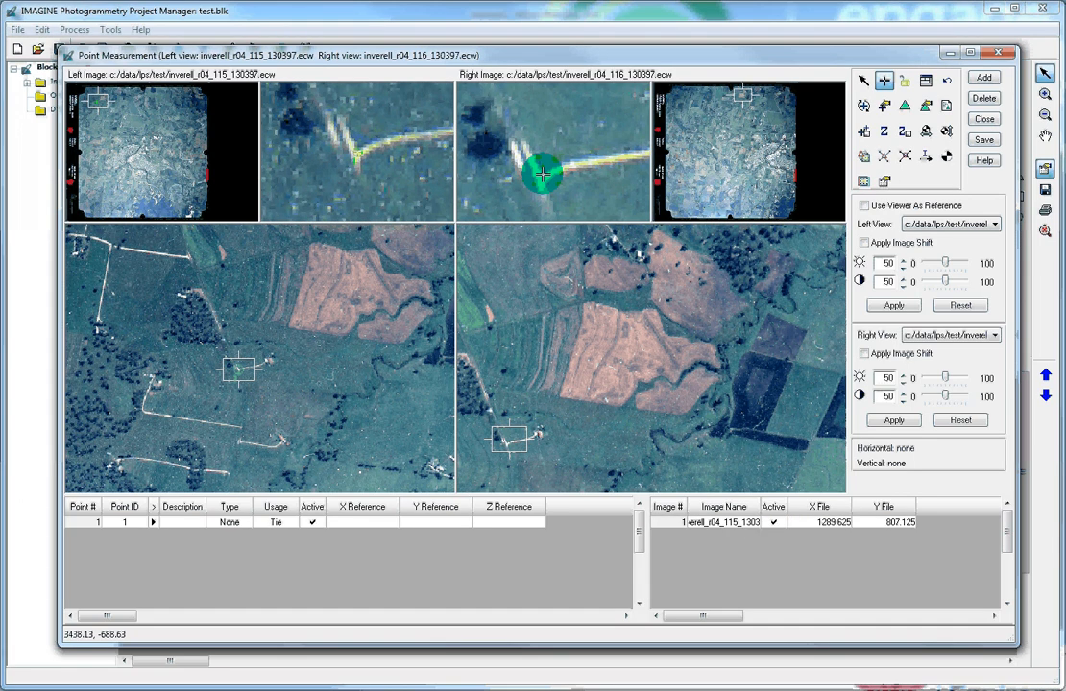
click(543, 174)
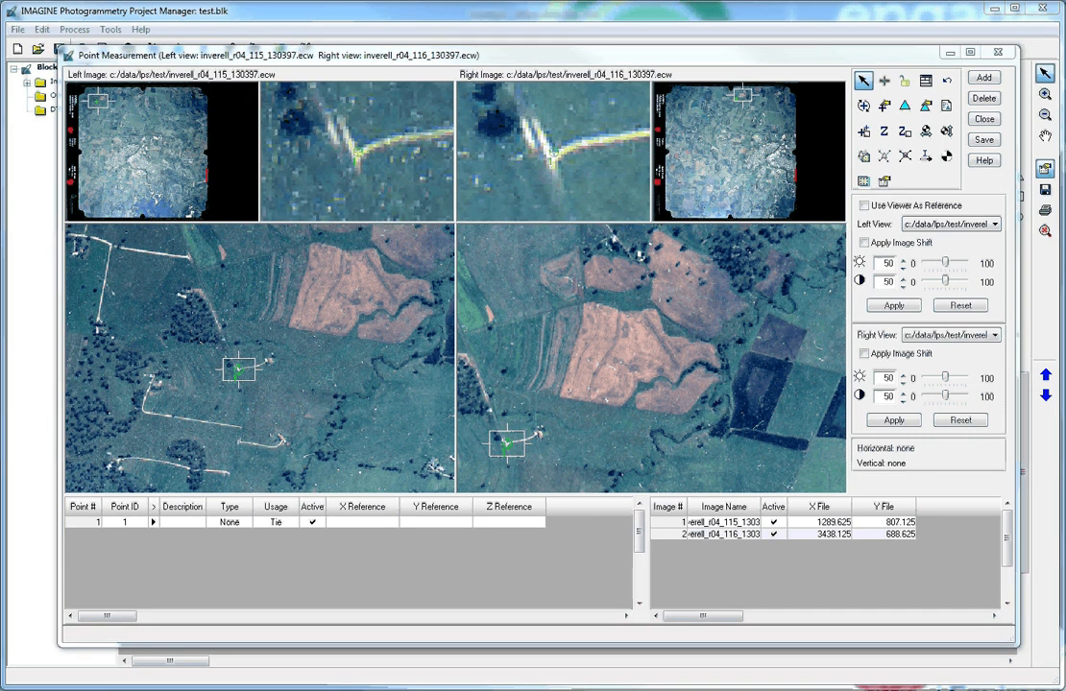
Switch to ArcMap, fit its window to the screen, and look up the track bend's map coordinates and elevation for the first point.
key(alt+Tab)
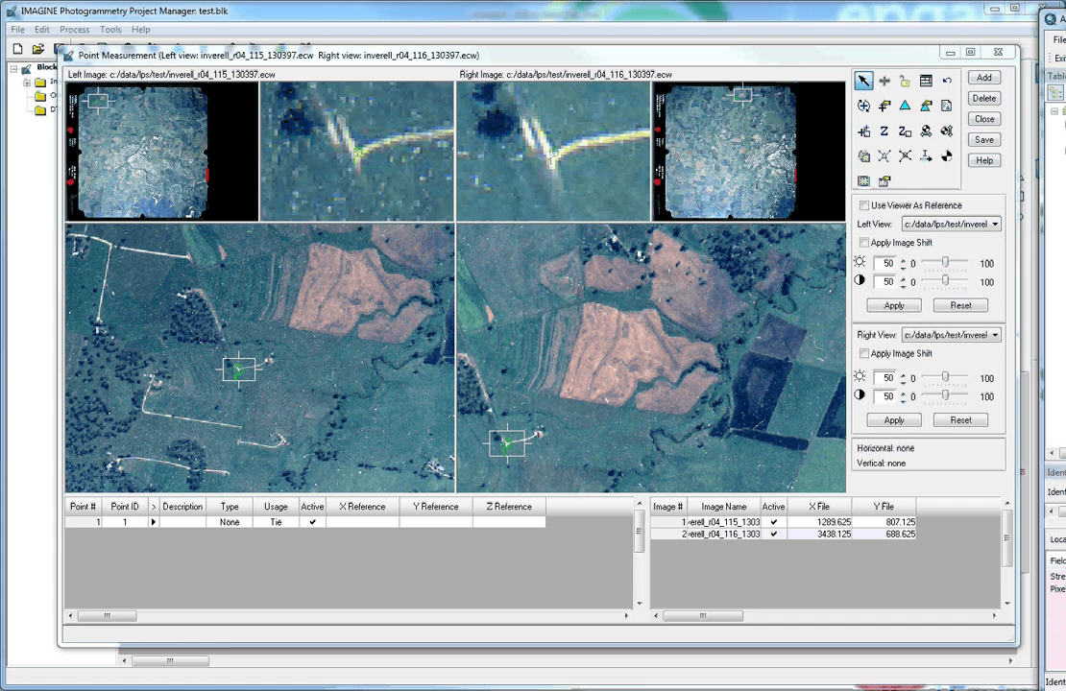
drag(1065, 21, 526, 19)
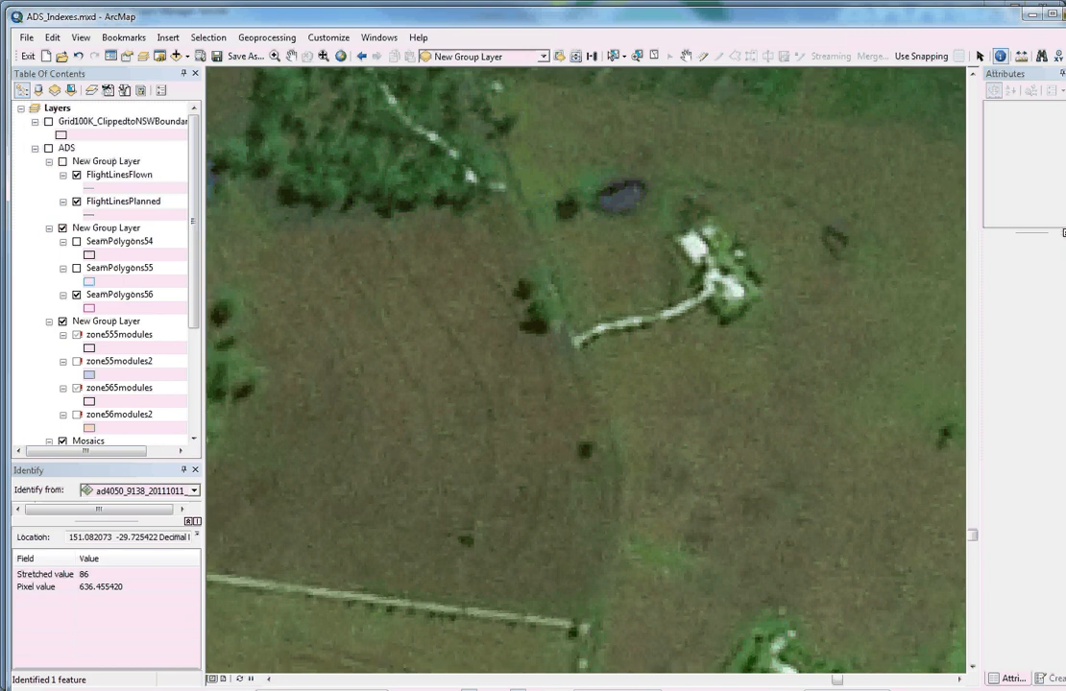
drag(1065, 690, 1047, 669)
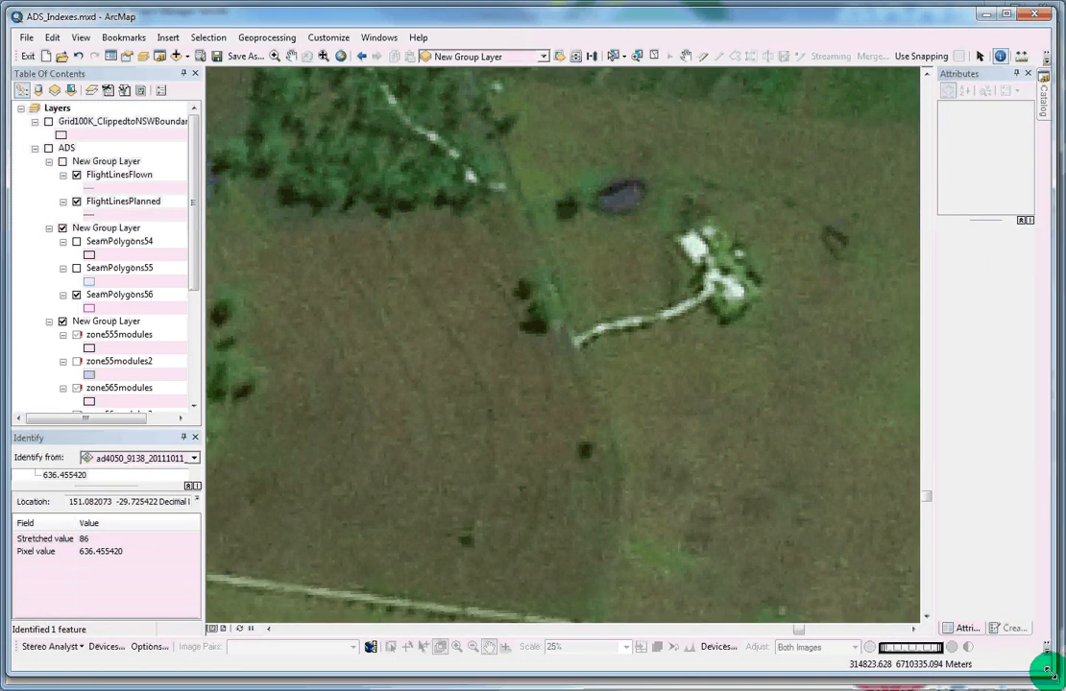
click(645, 29)
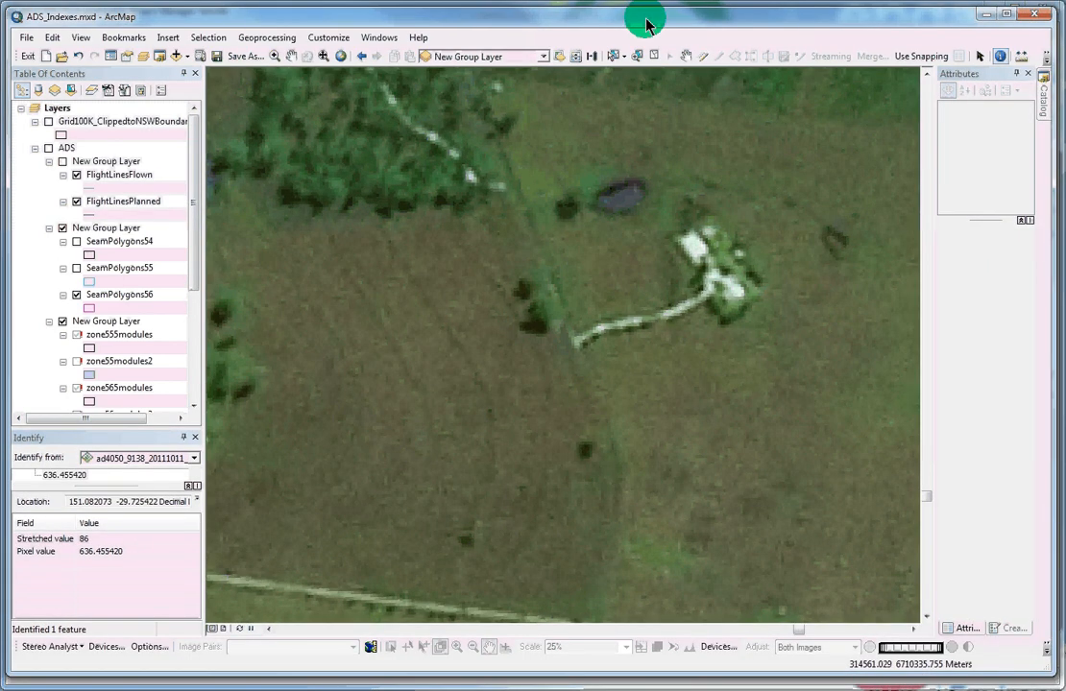
click(725, 272)
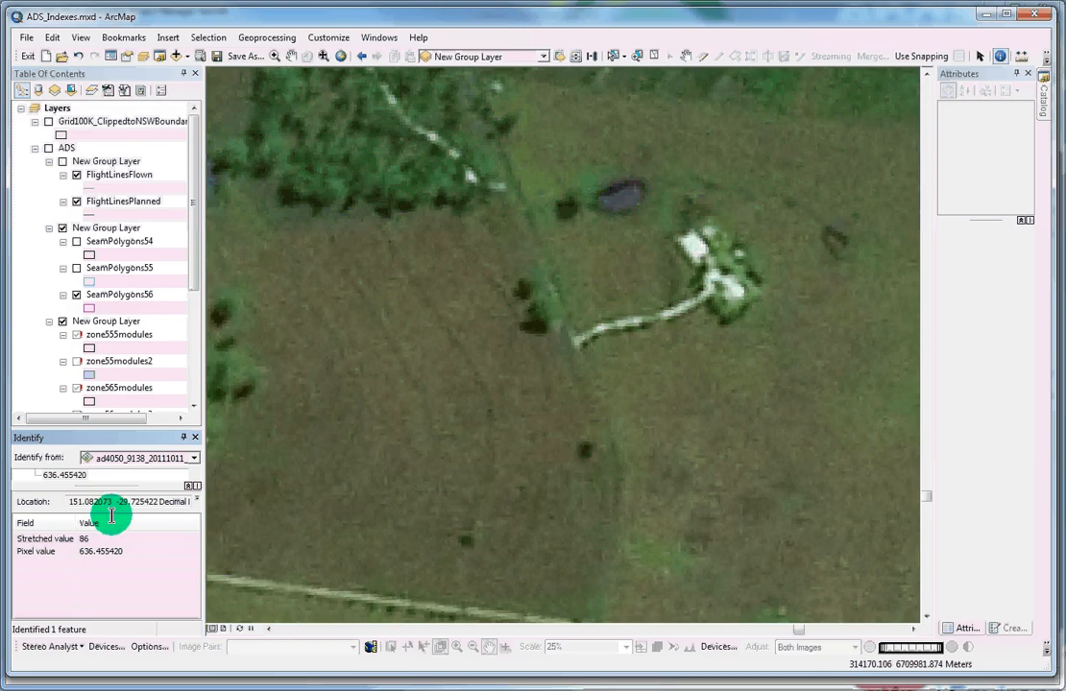
click(87, 555)
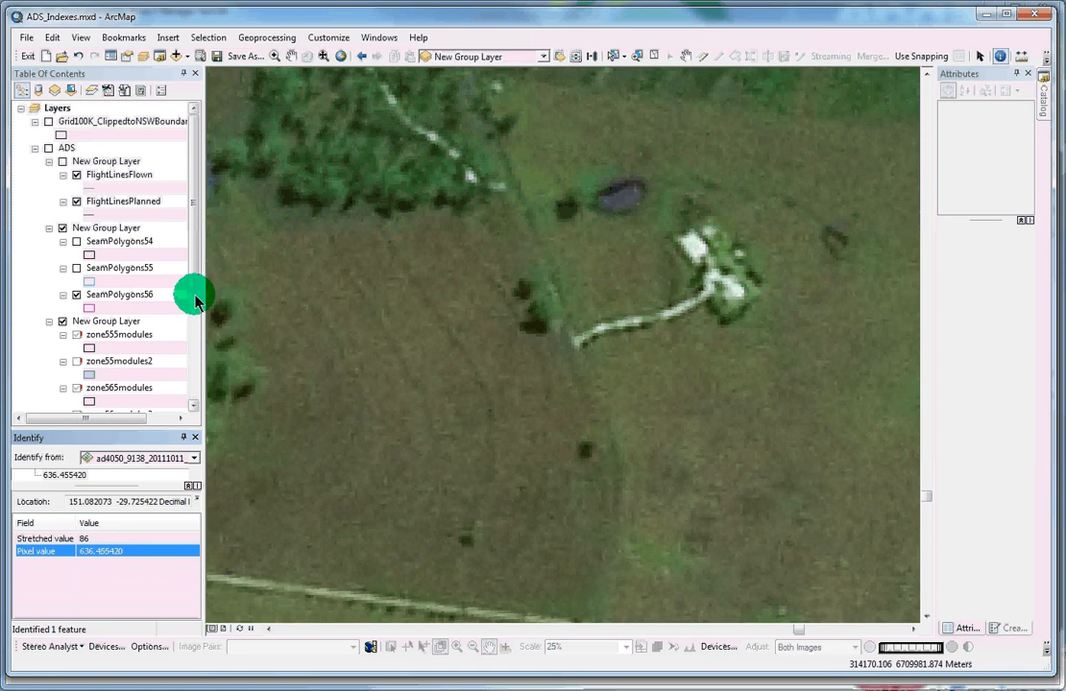
drag(195, 301, 192, 259)
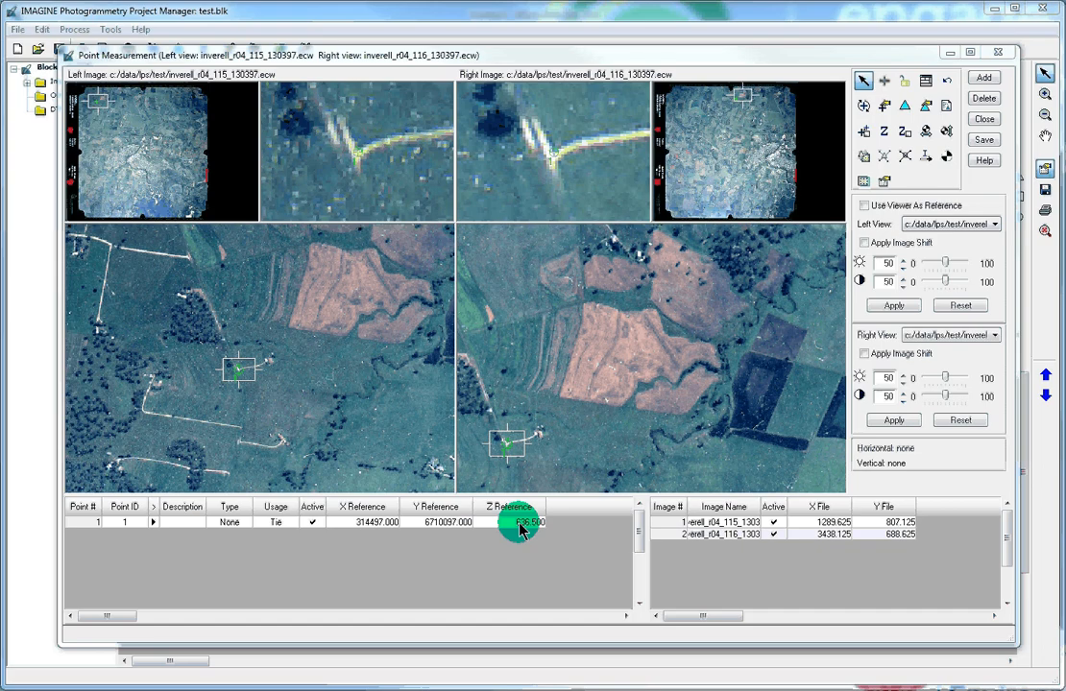
Add a second point to the point table in the Point Measurement tool.
click(986, 79)
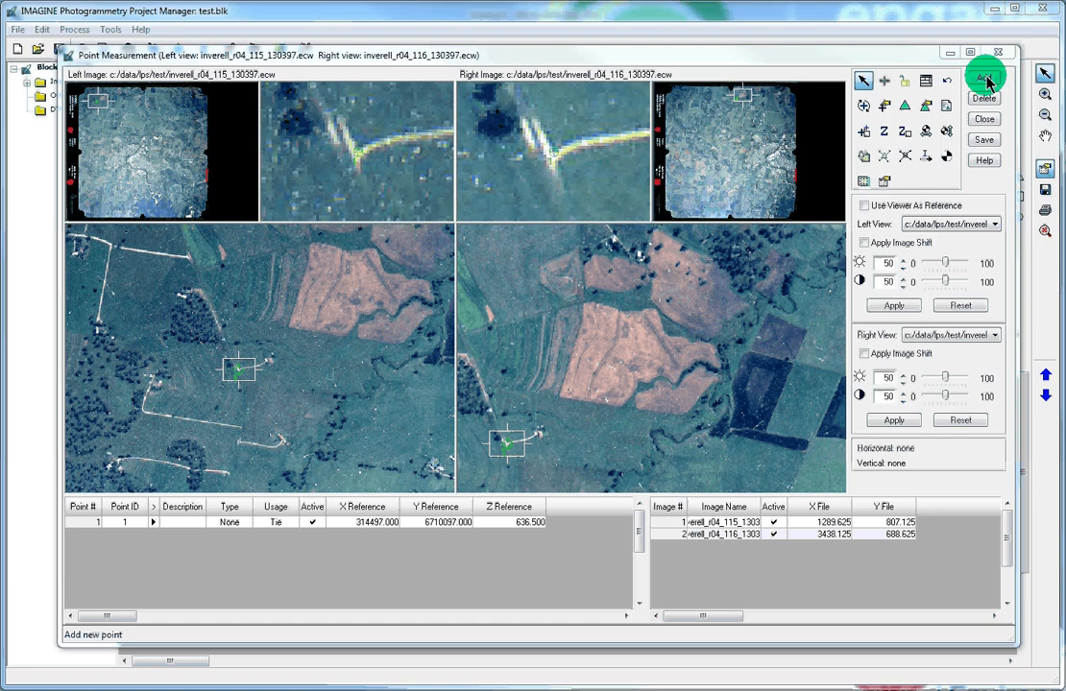
click(385, 544)
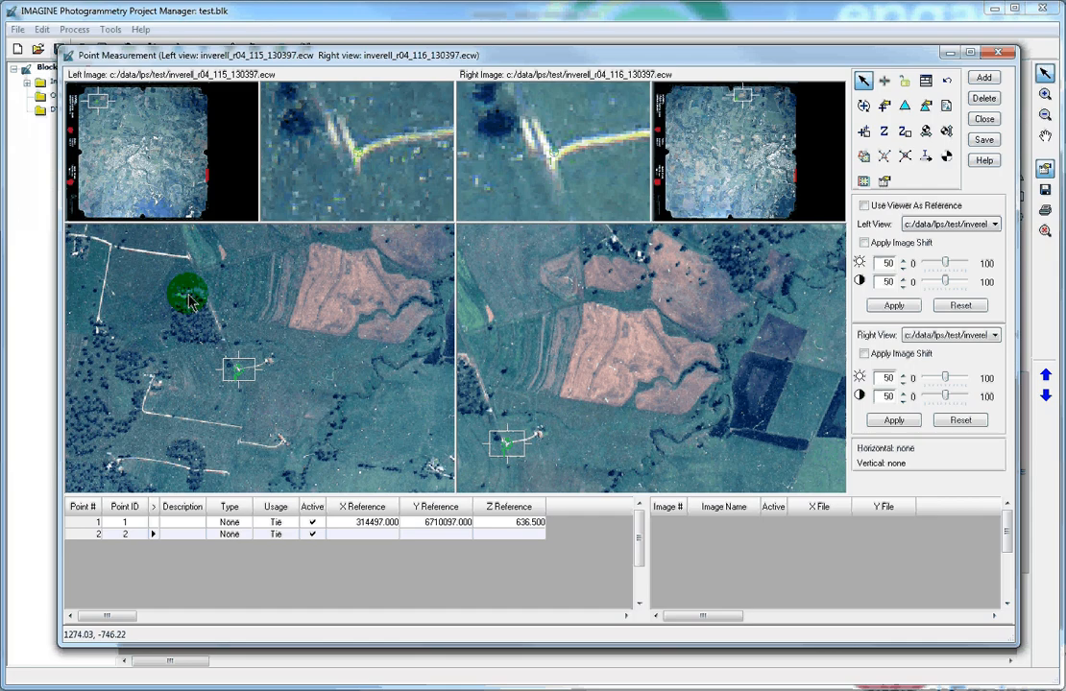
Move the main views of images 115 and 116 to the dark contoured field west of the town.
drag(97, 100, 111, 137)
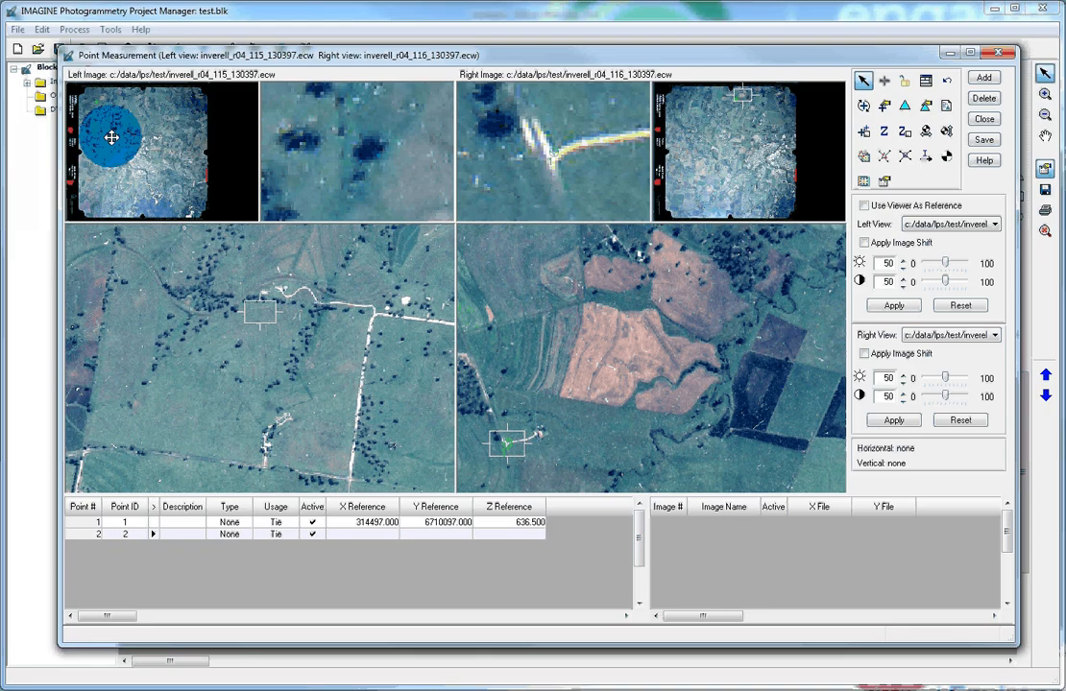
drag(111, 138, 118, 170)
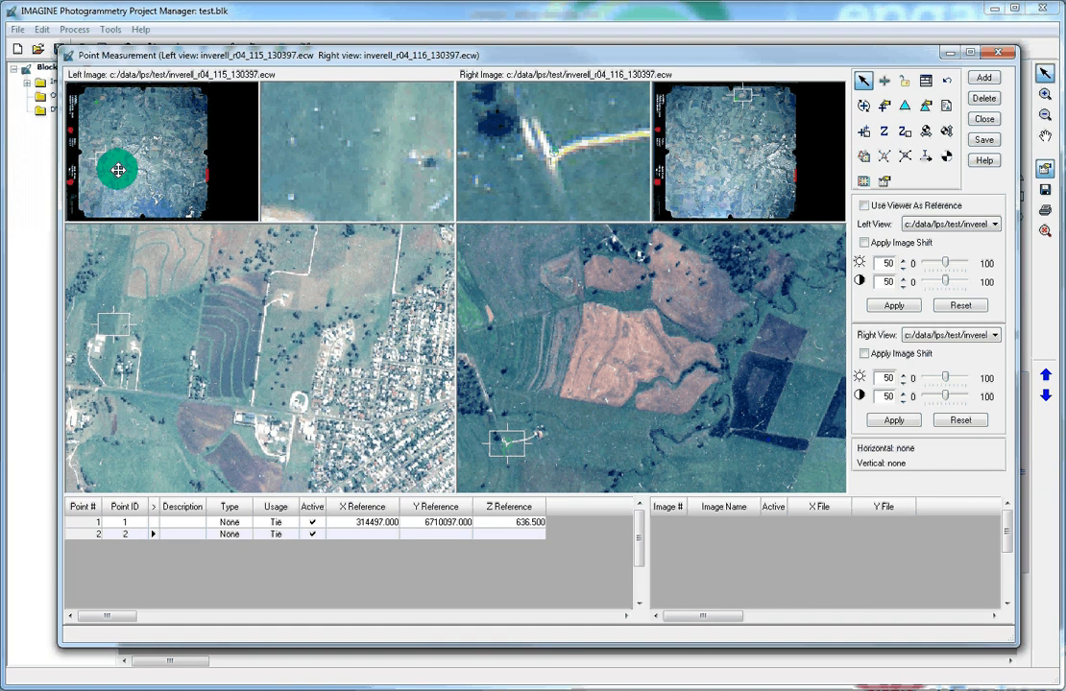
drag(742, 94, 755, 135)
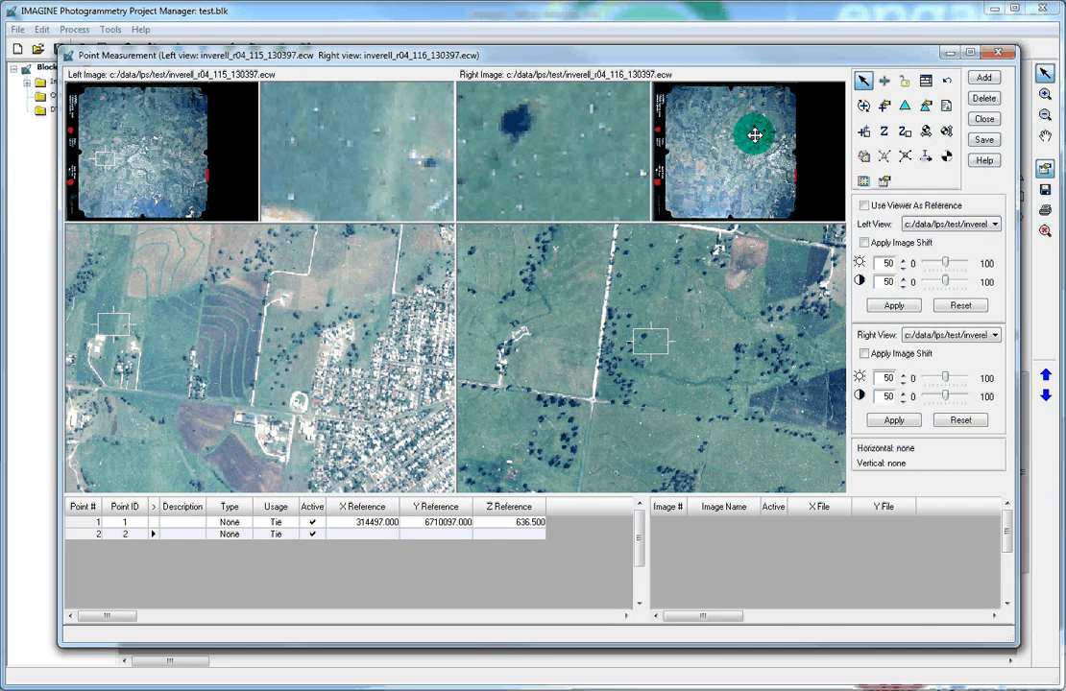
drag(755, 135, 752, 166)
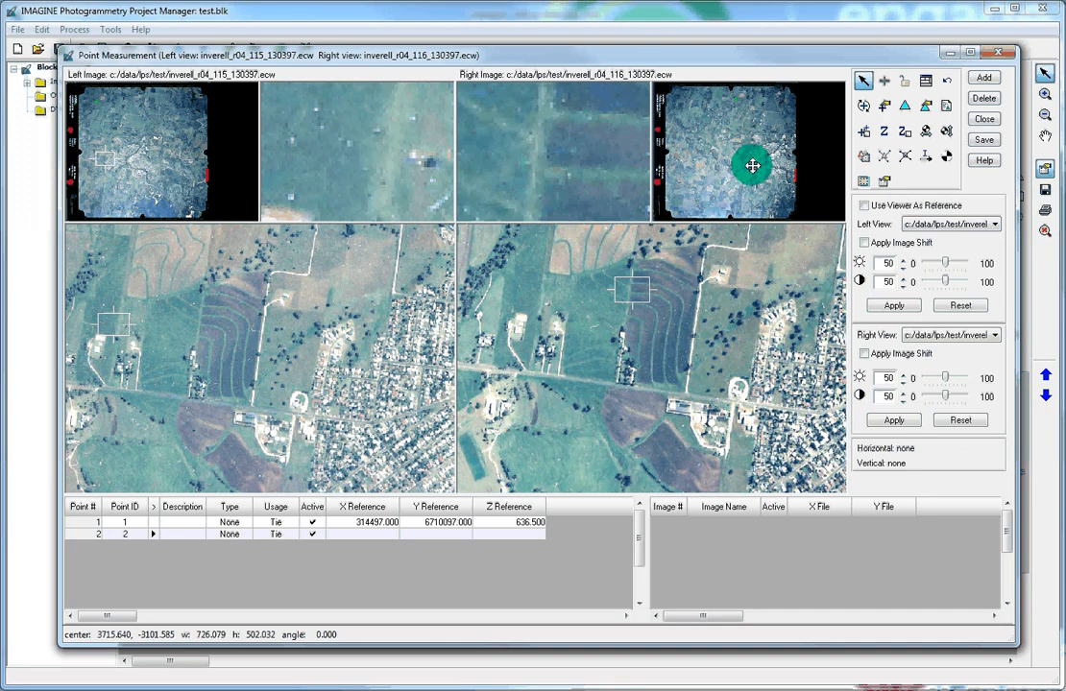
drag(753, 166, 756, 165)
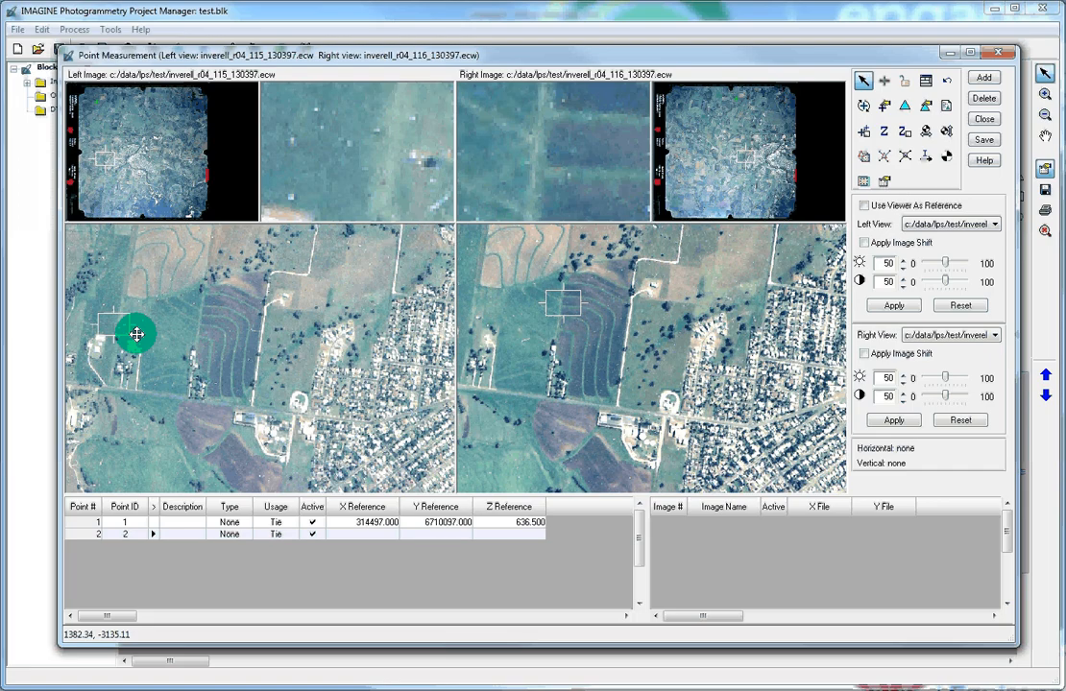
Place the detail views of both images where the farm driveways meet the road, west of the contoured field.
drag(136, 334, 165, 404)
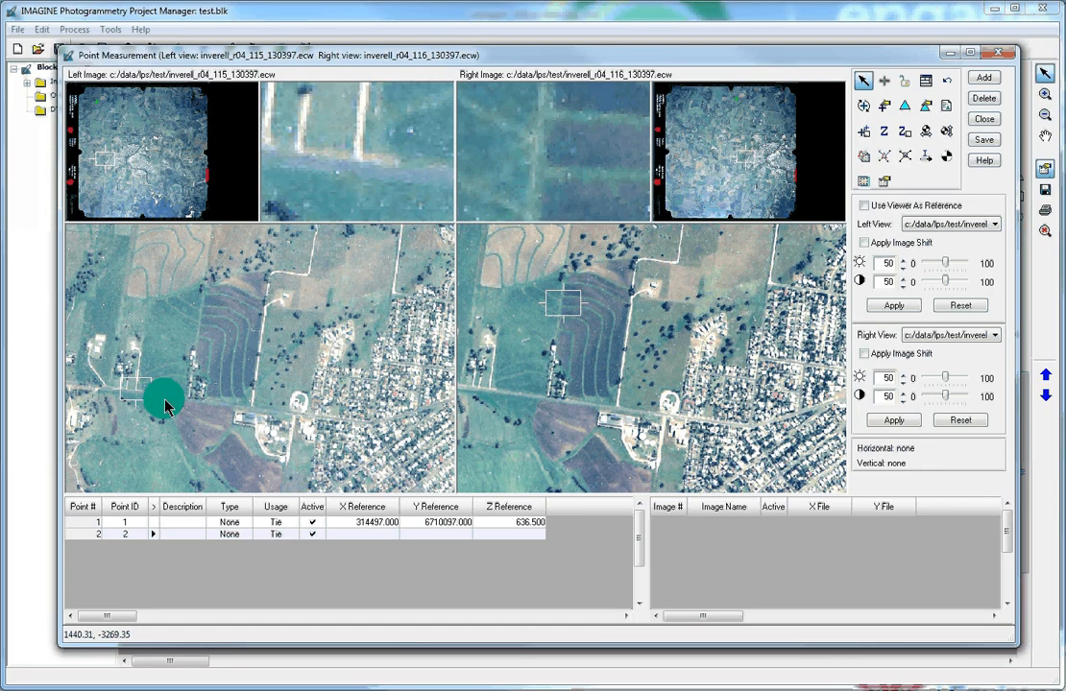
click(504, 404)
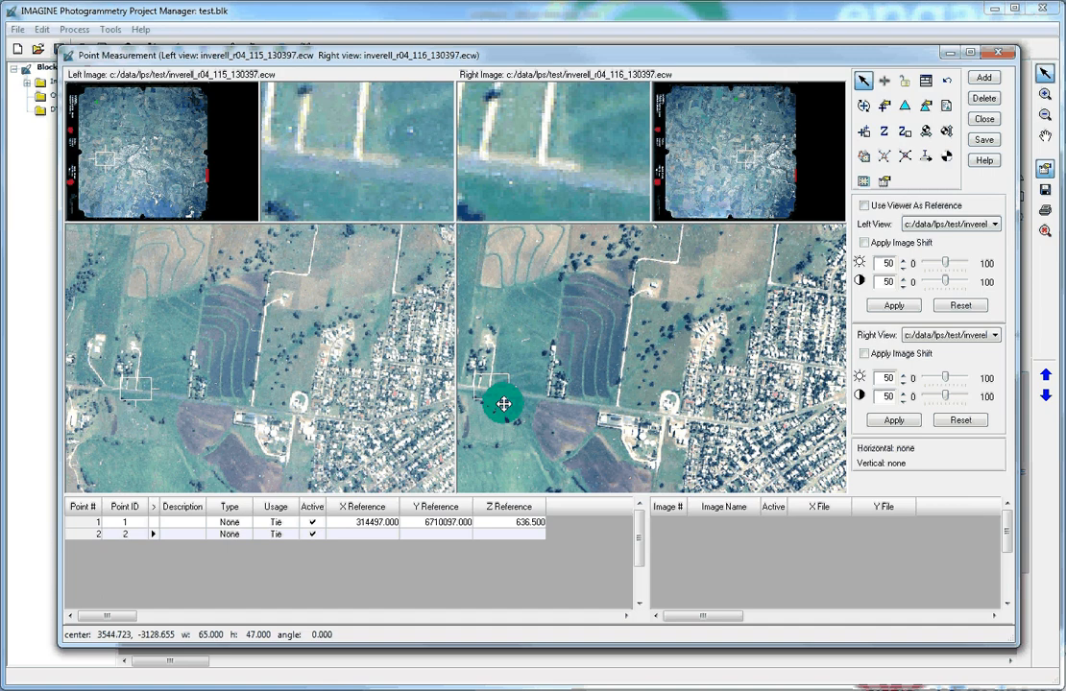
drag(503, 405, 508, 404)
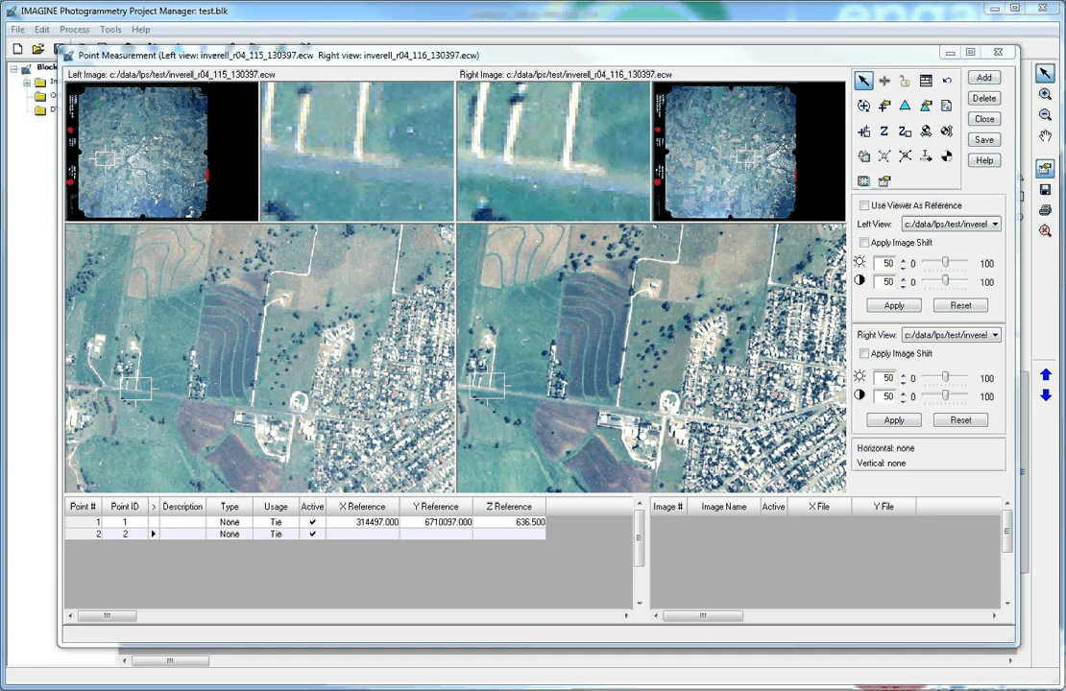
Measure the second point at the road end of the middle driveway in both images 115 and 116.
click(704, 286)
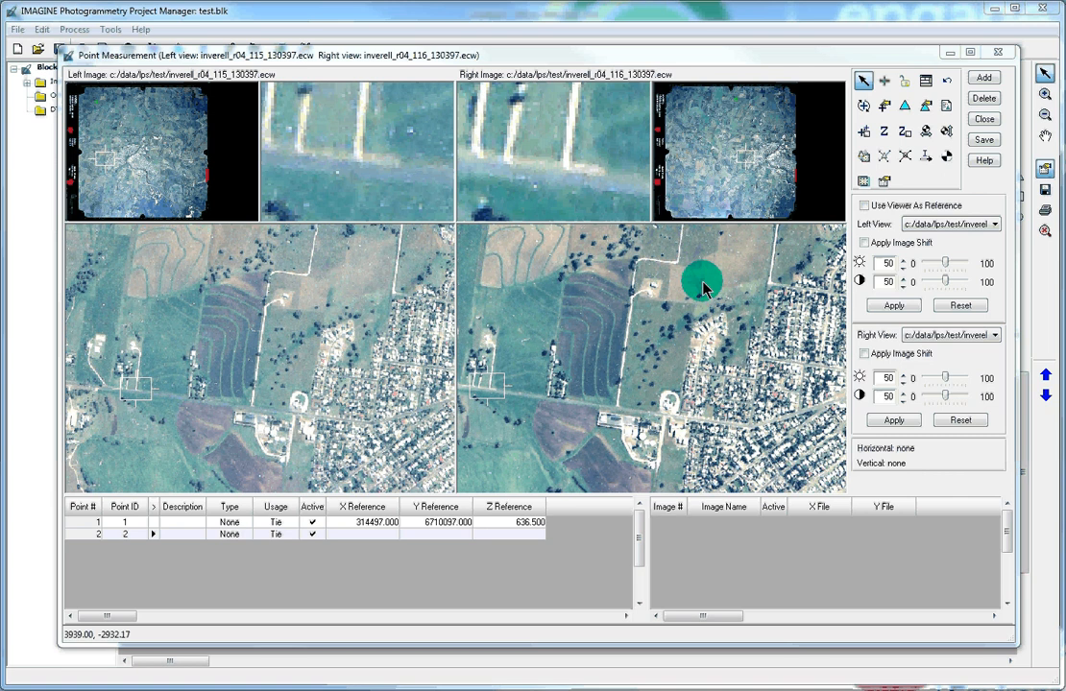
click(884, 81)
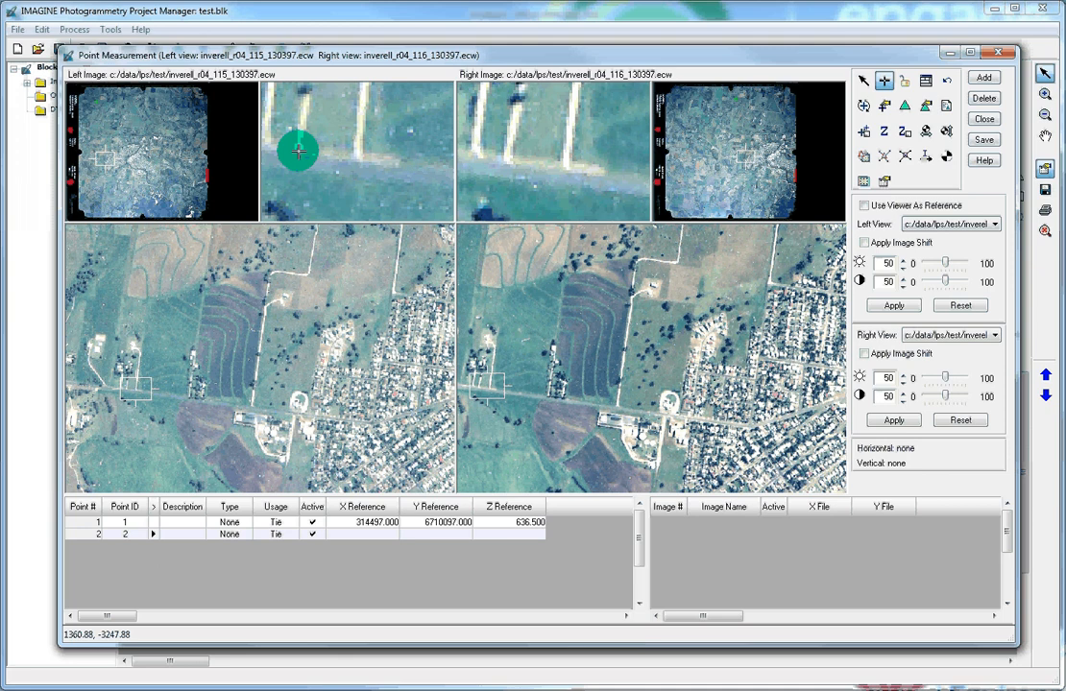
click(298, 151)
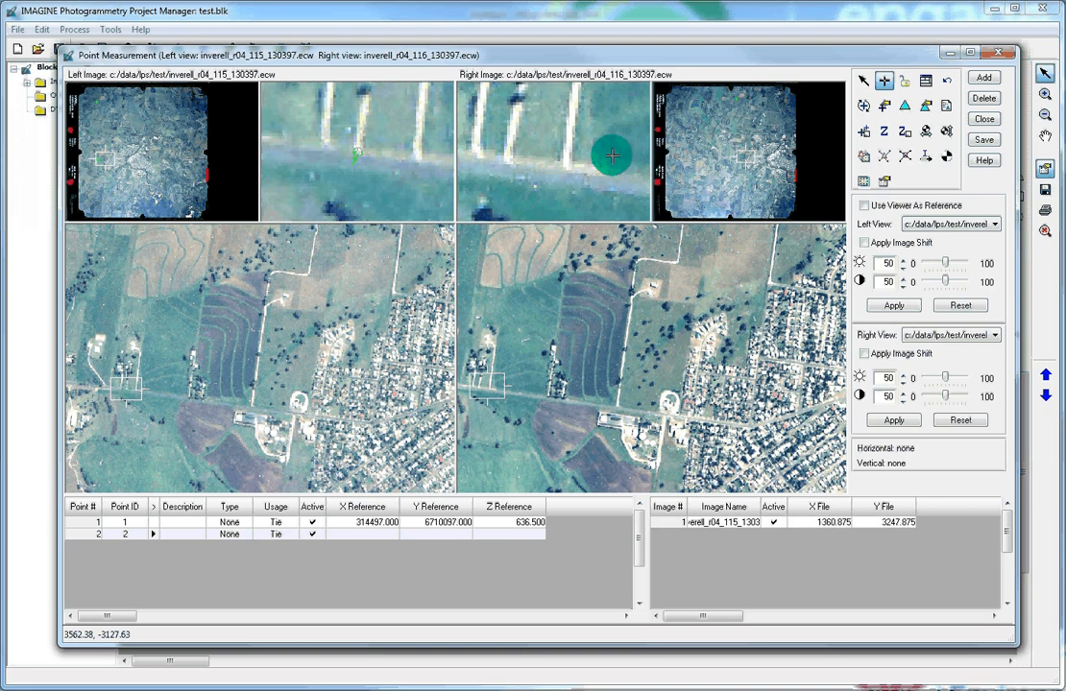
click(509, 161)
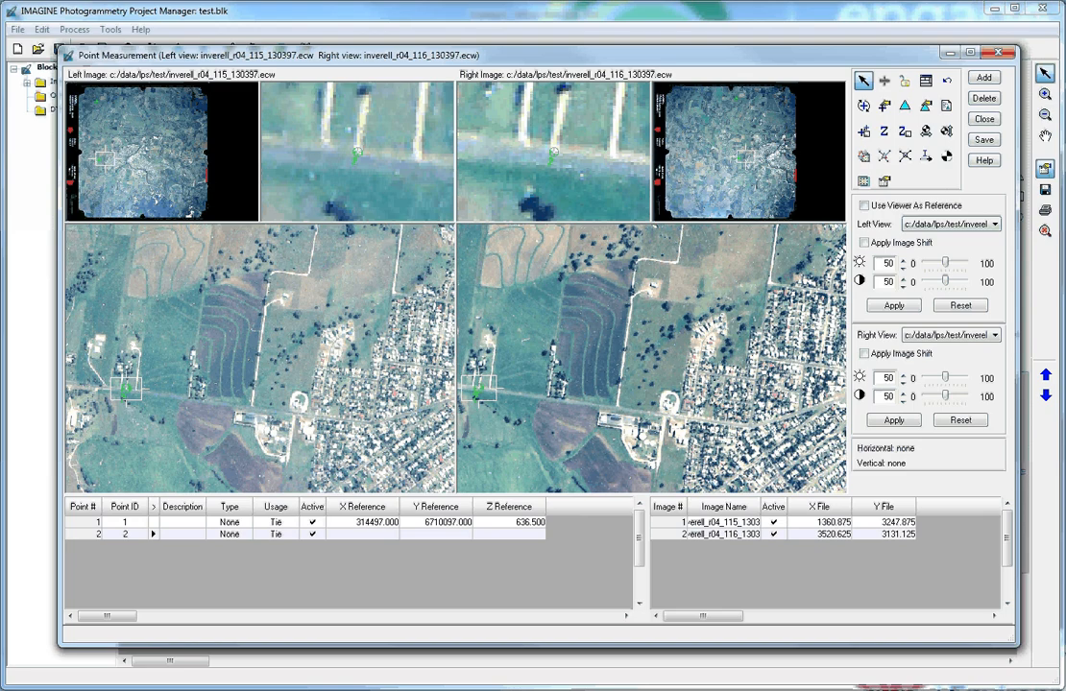
Enter the second point's reference coordinates: X 314715, Y 6704765 and Z 689.6.
click(337, 534)
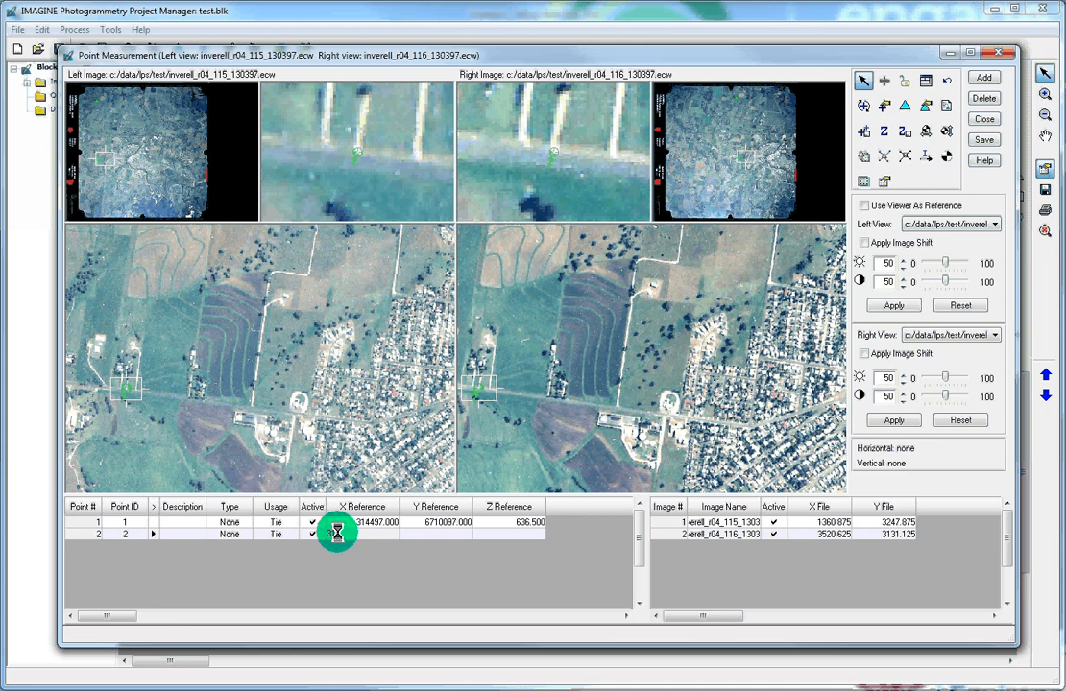
text(4715)
key(Return)
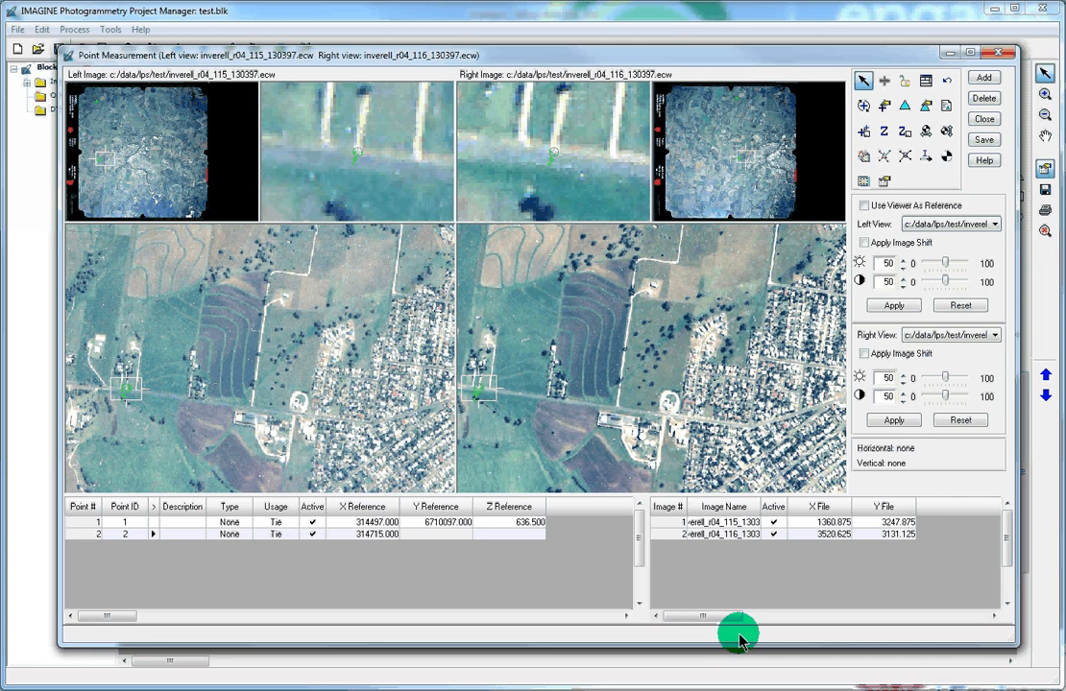
text(670476)
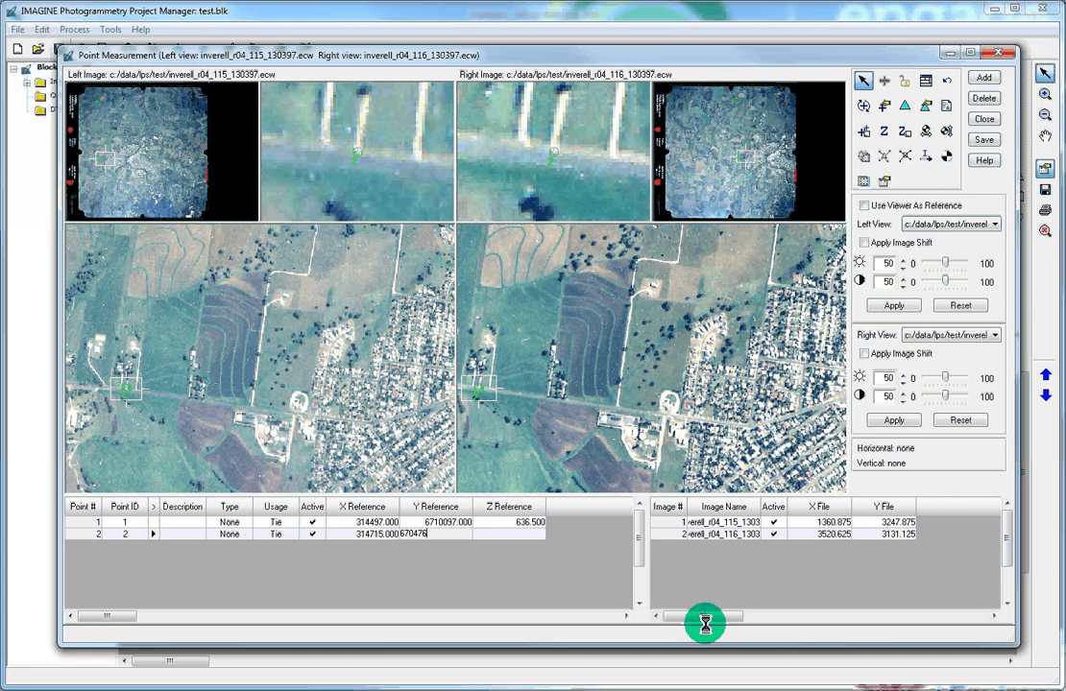
text(5)
key(Tab)
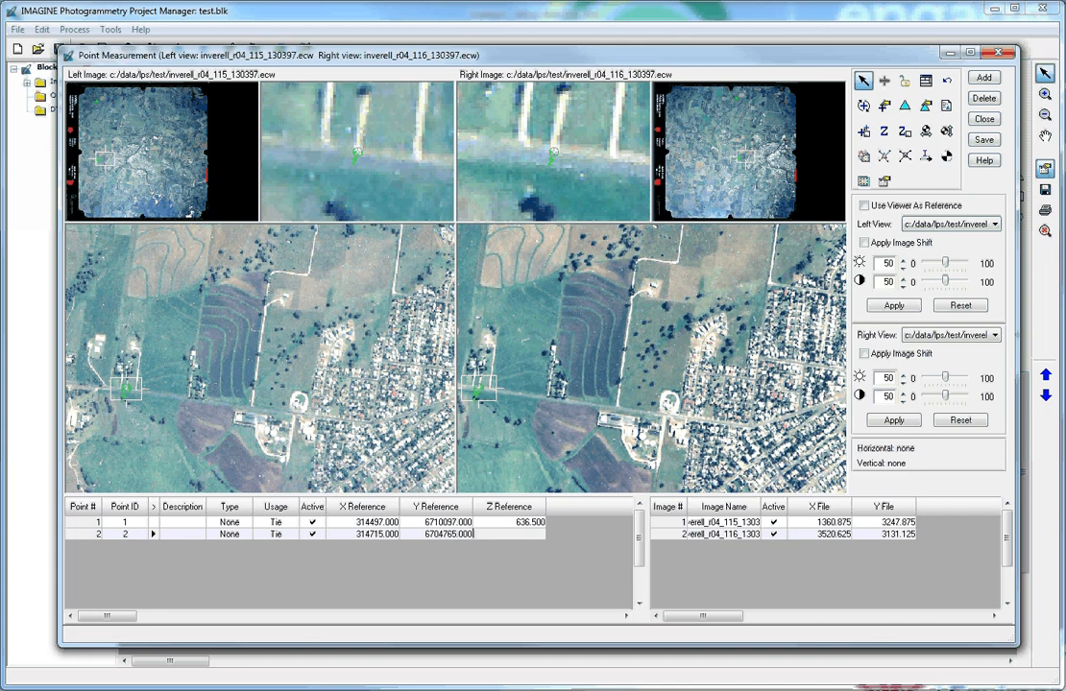
click(531, 543)
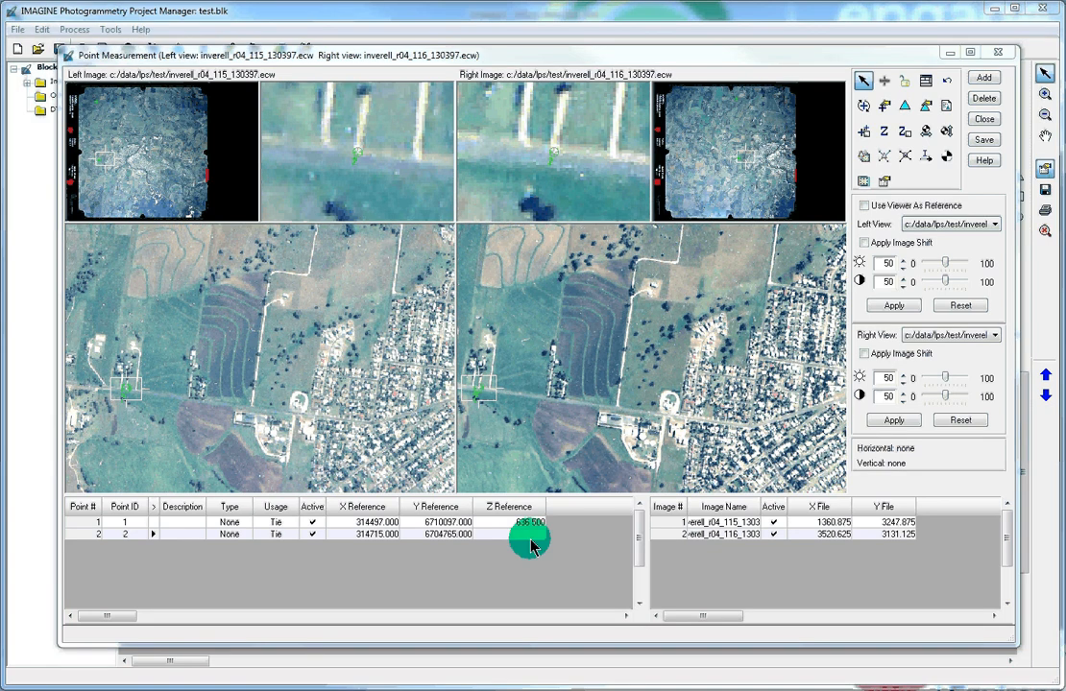
text(689.6)
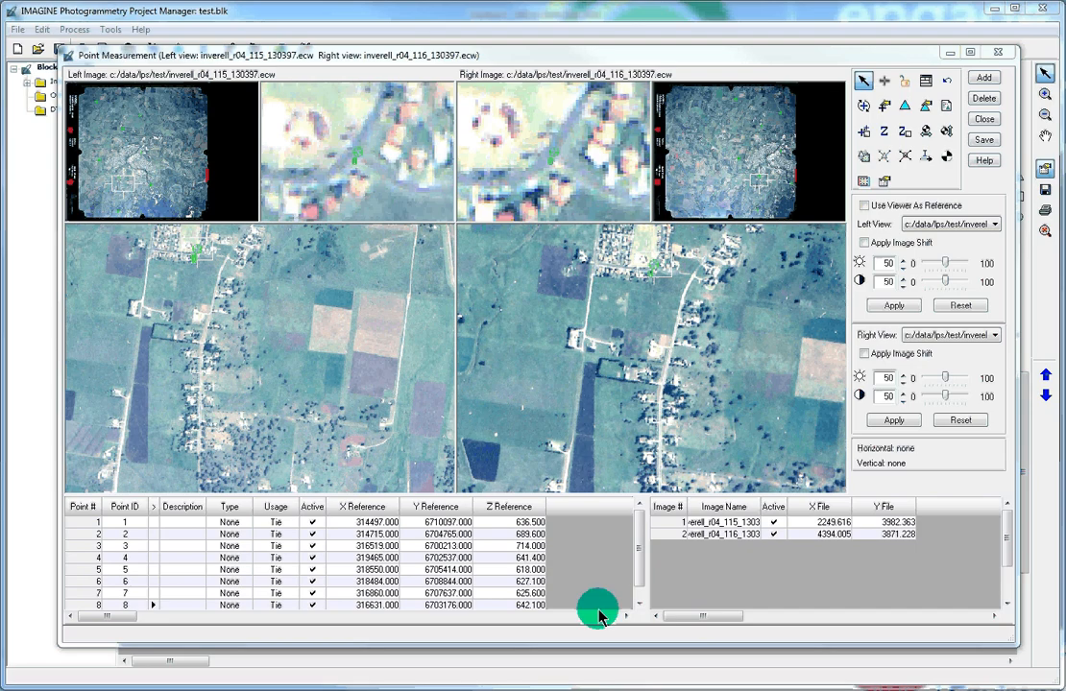
Review the measured points in the table and their spread across an enlarged area of inverell_r04_115_130397.ecw, and save the block.
click(642, 598)
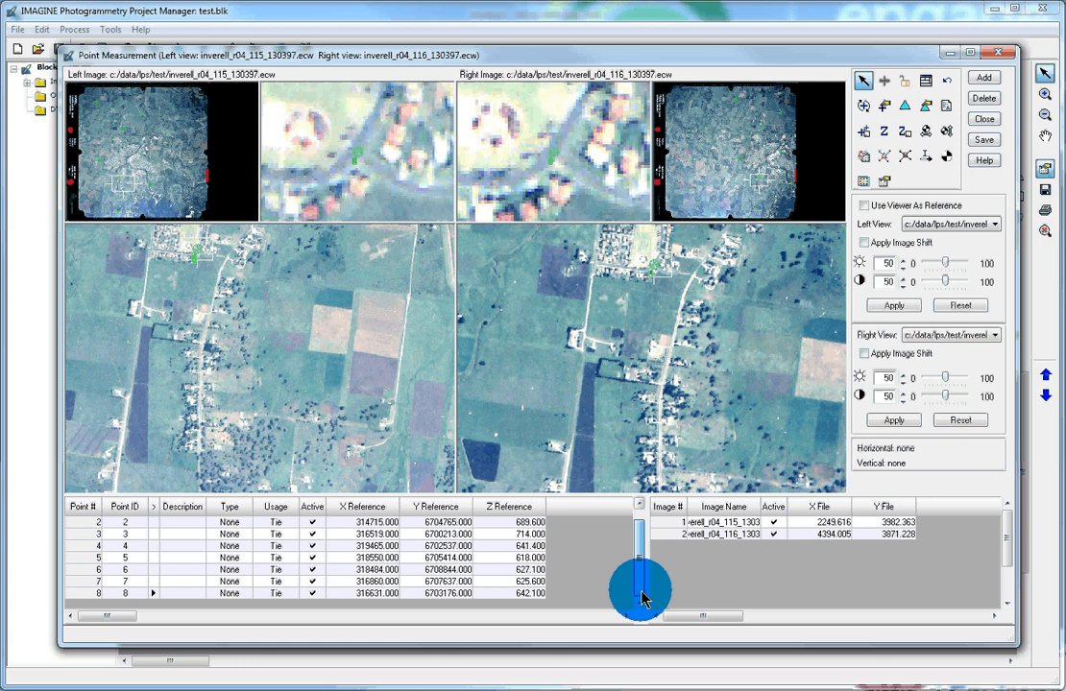
drag(642, 598, 640, 587)
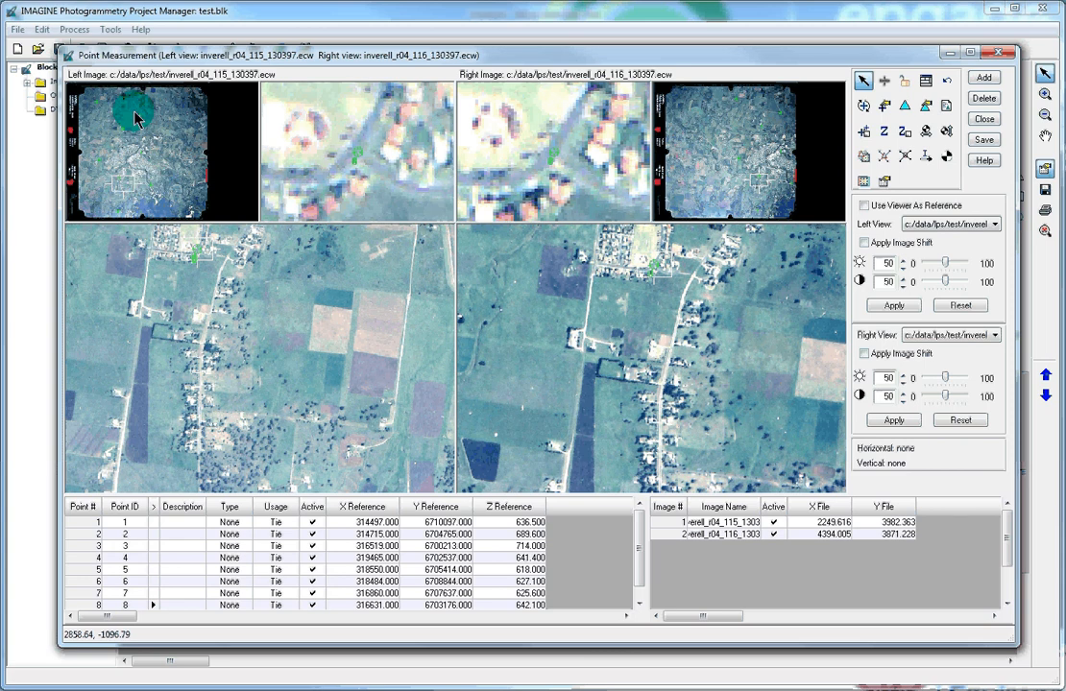
drag(135, 173, 165, 160)
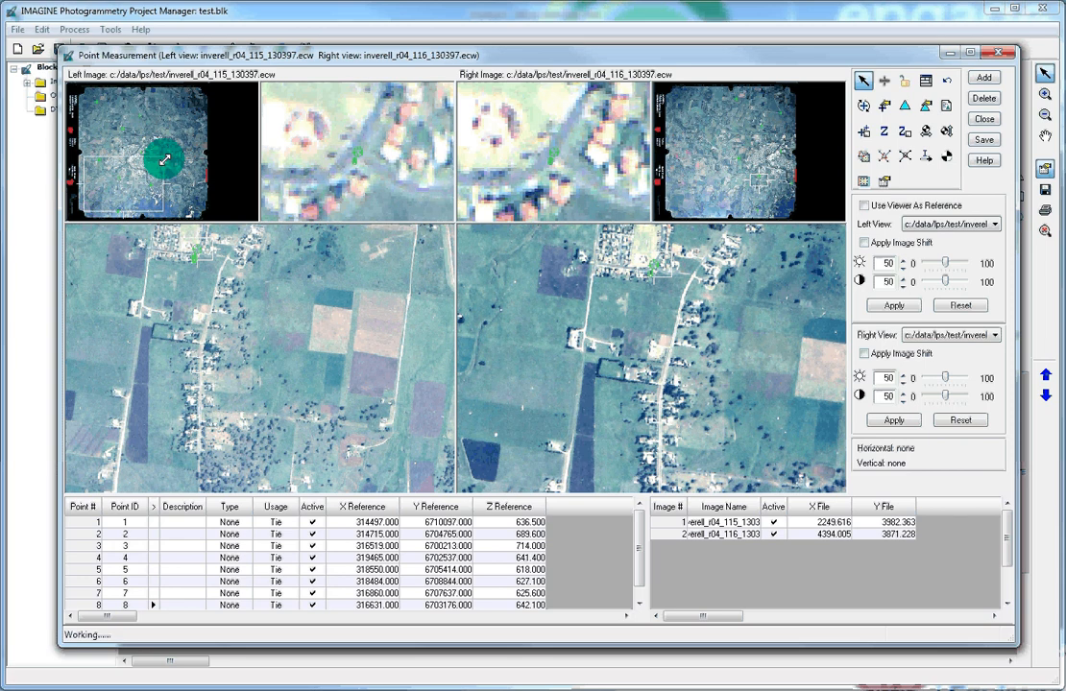
drag(165, 160, 166, 108)
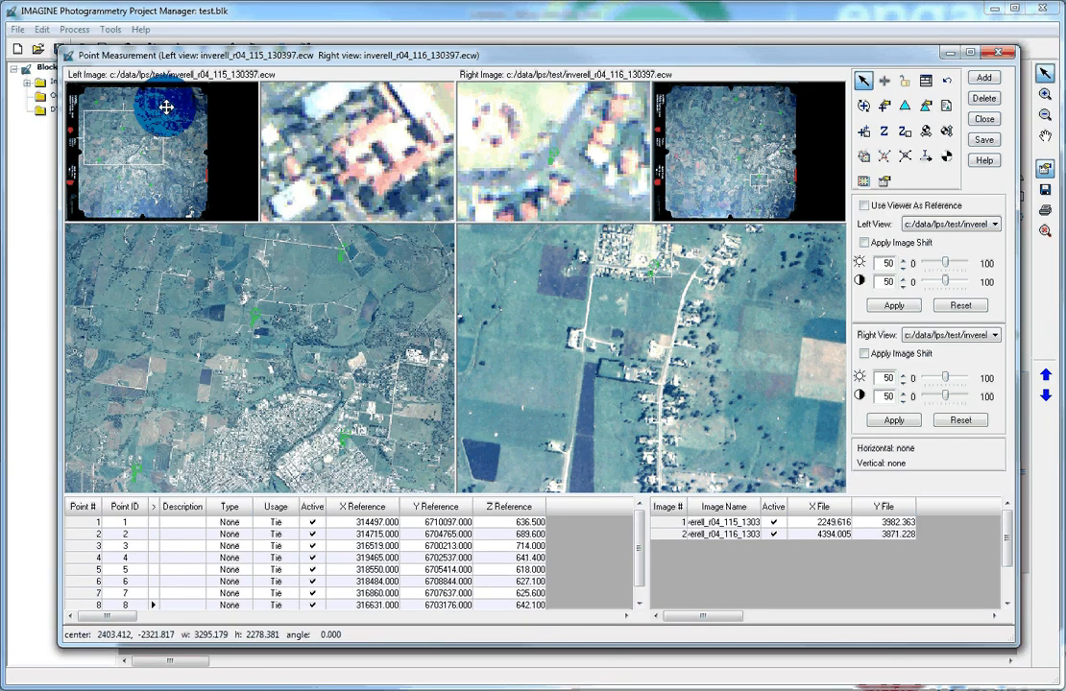
drag(166, 108, 170, 162)
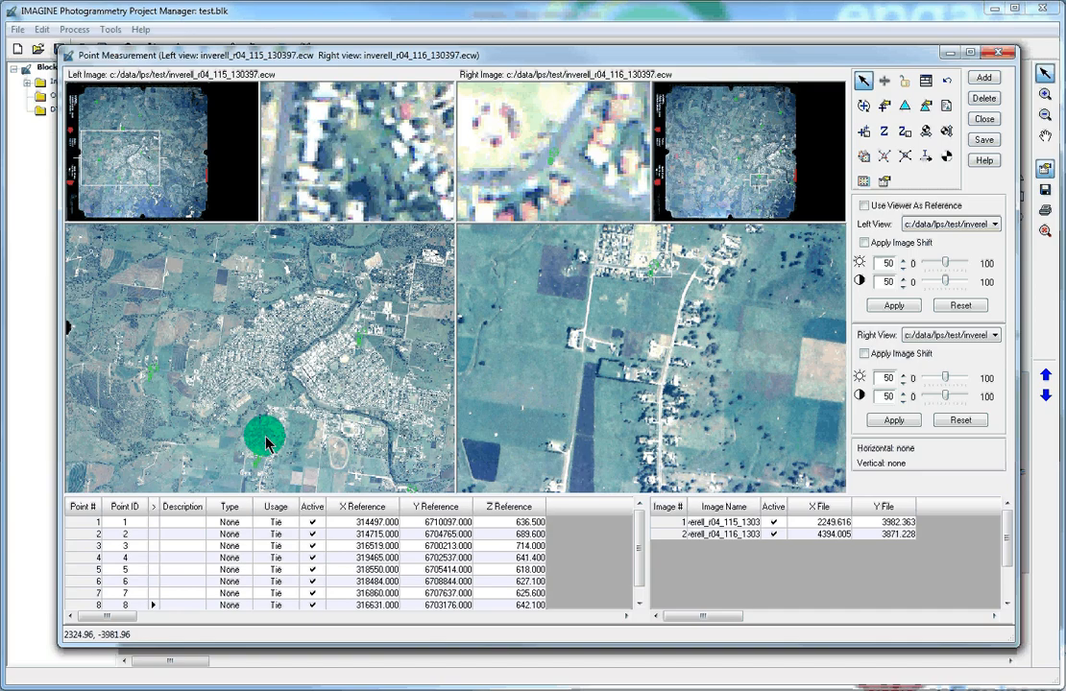
drag(163, 162, 168, 191)
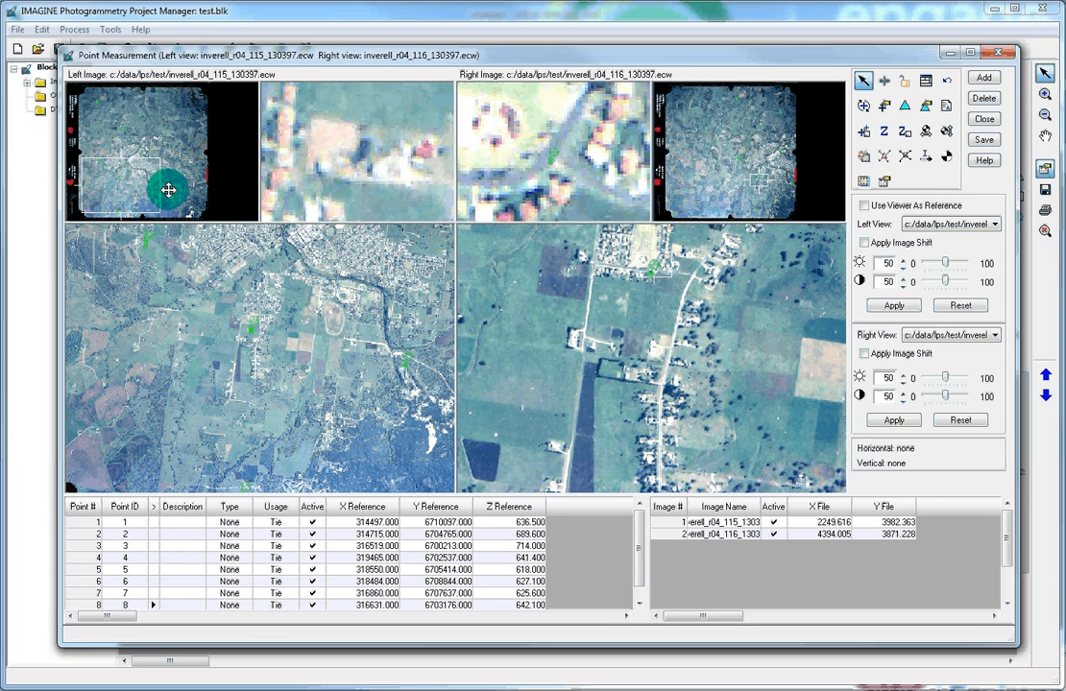
click(989, 142)
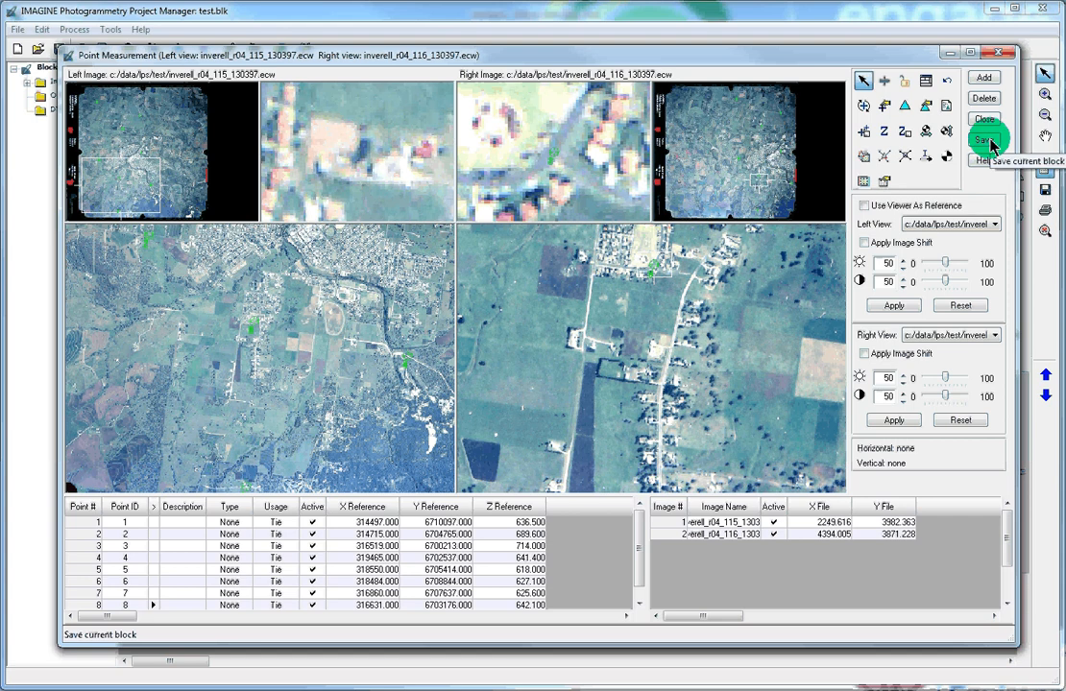
Select all rows of the point table together with the Type column.
click(526, 579)
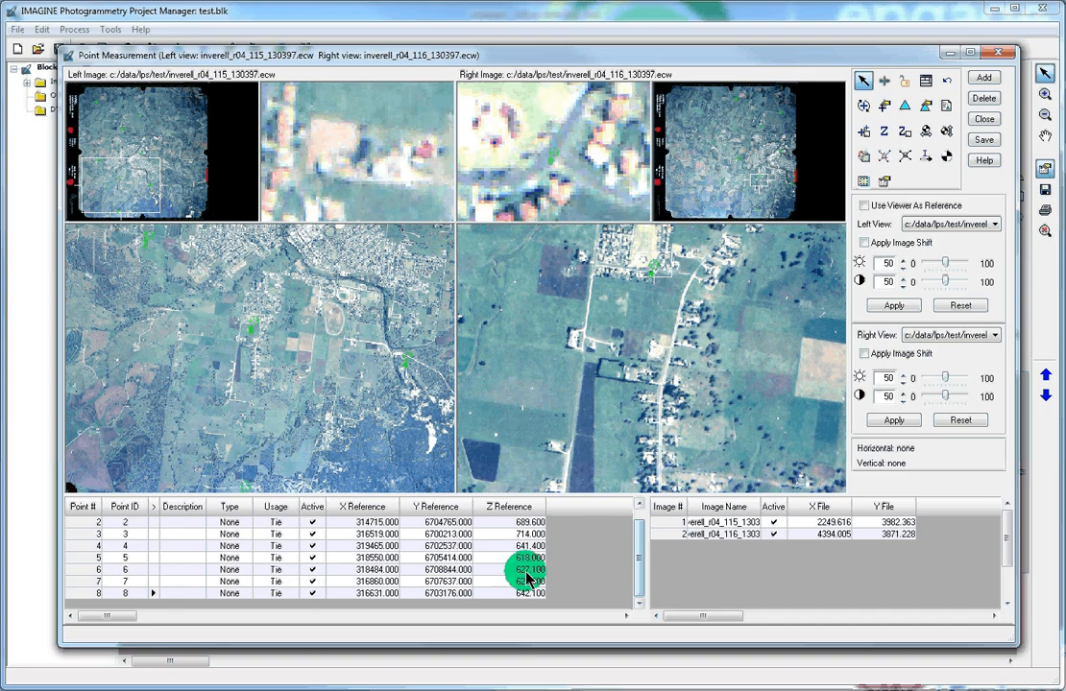
click(77, 507)
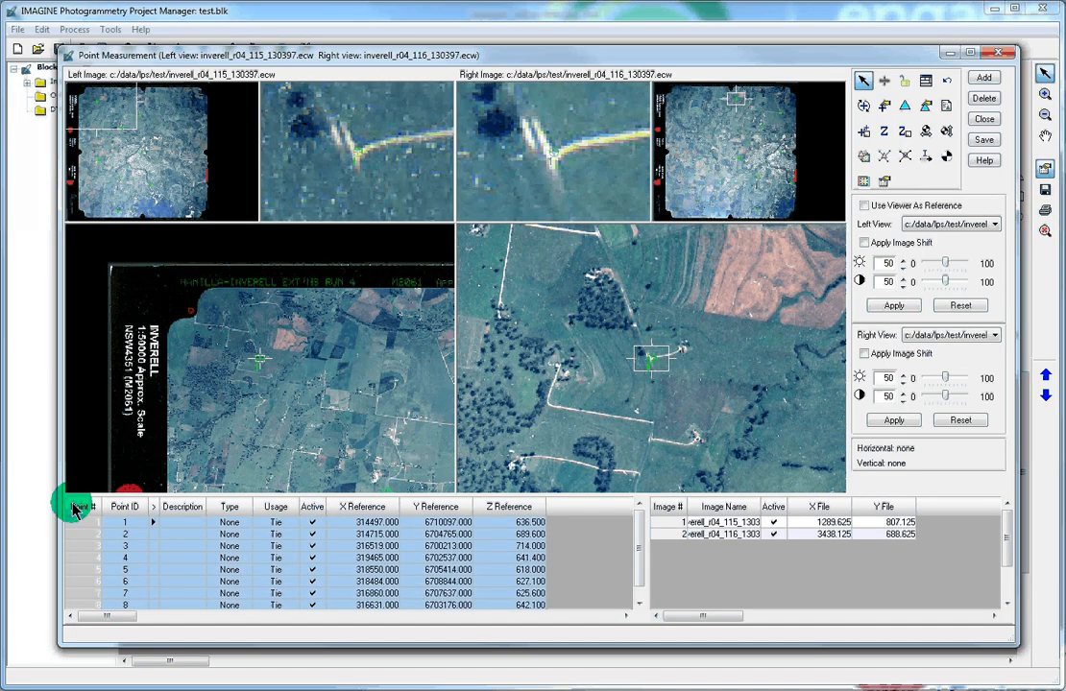
right_click(226, 514)
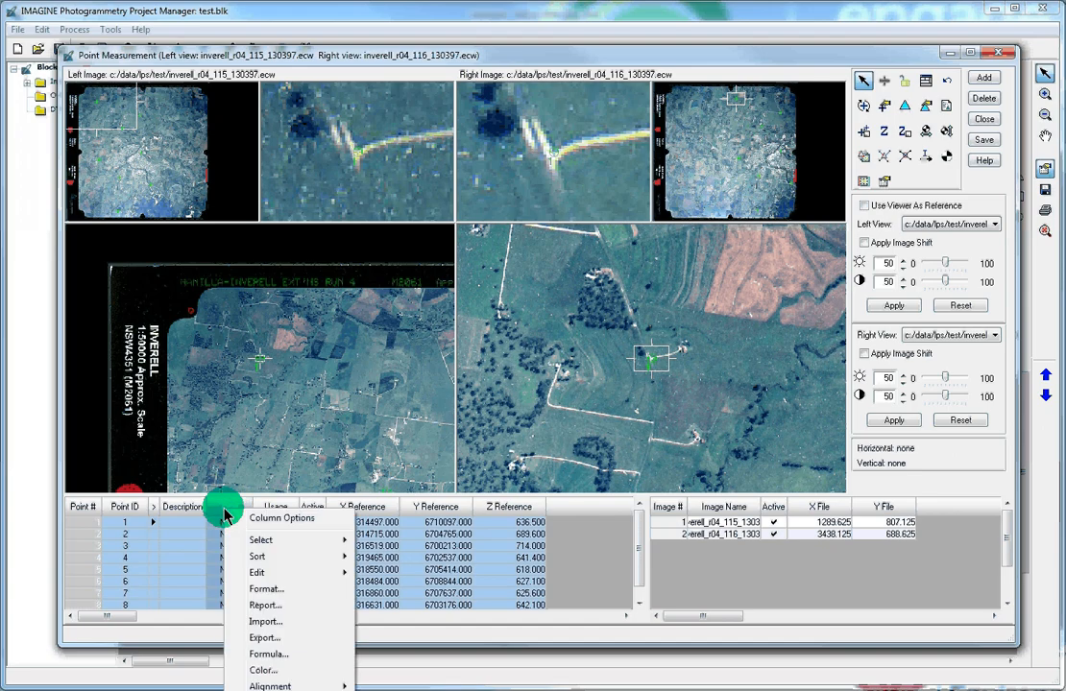
click(222, 514)
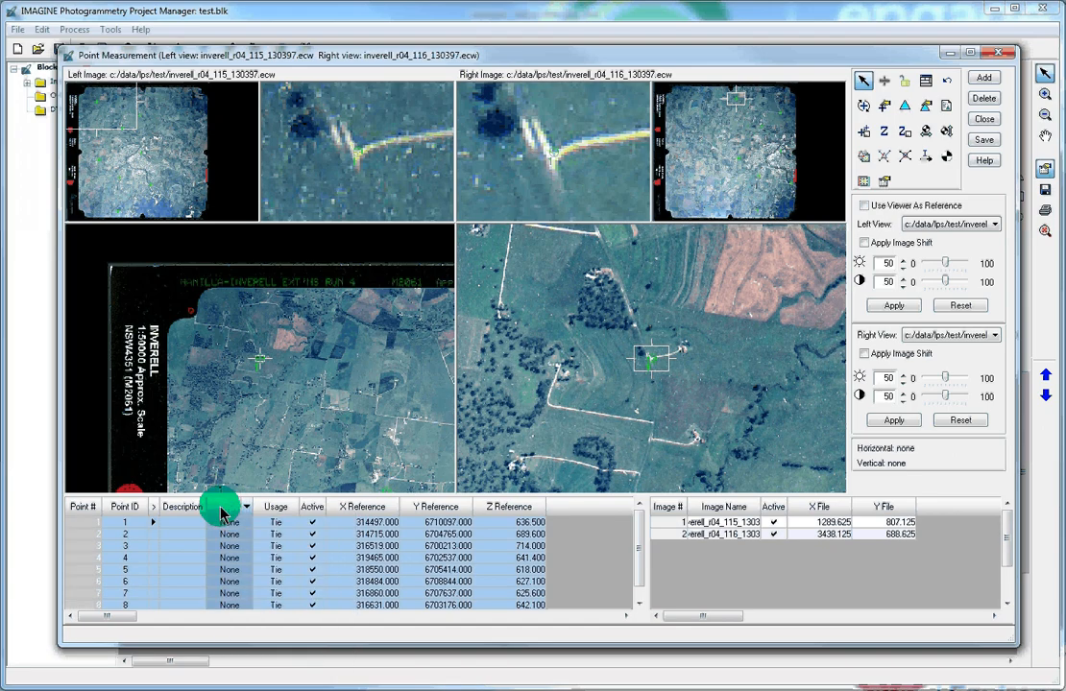
click(245, 511)
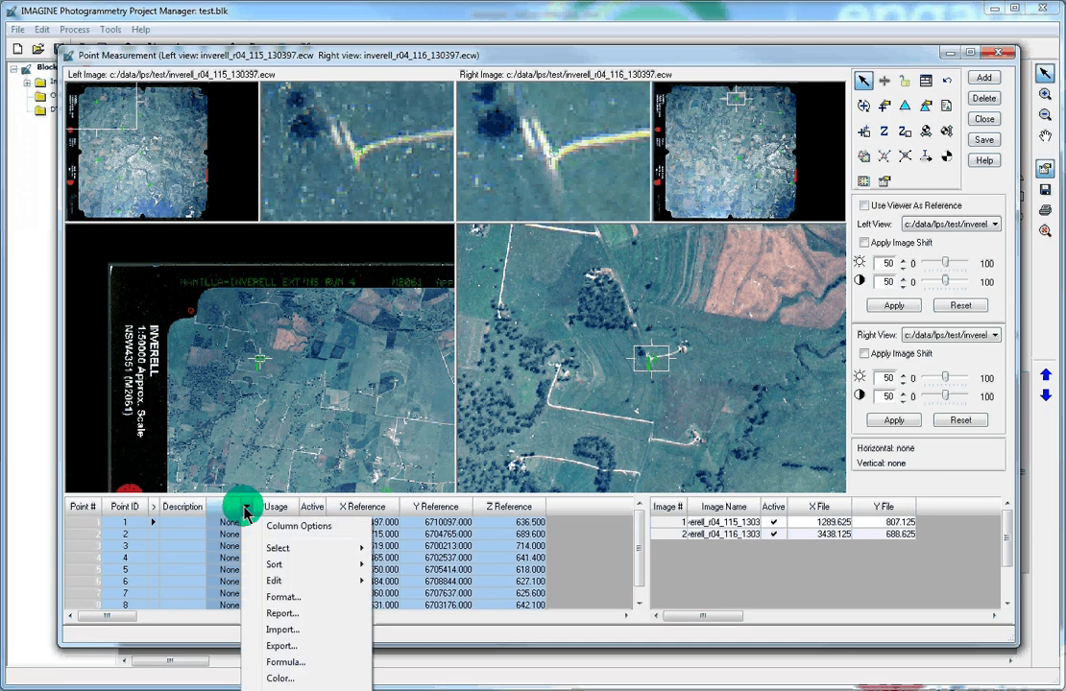
Try to fill the selected Type and Usage columns of all points with the formula Control.
click(293, 512)
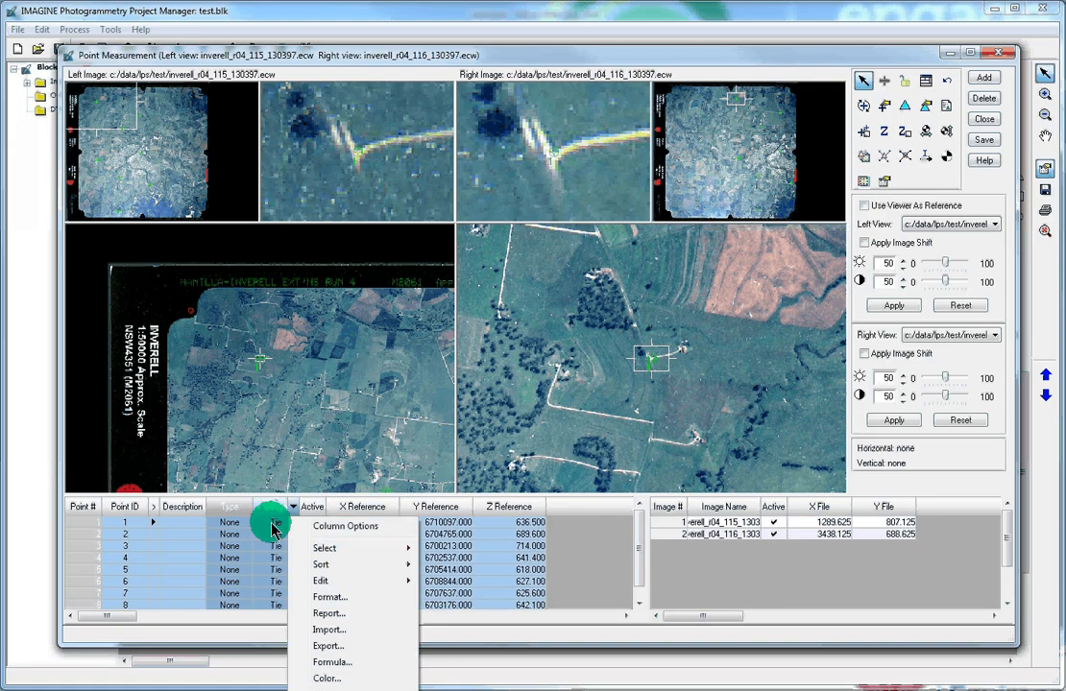
click(274, 528)
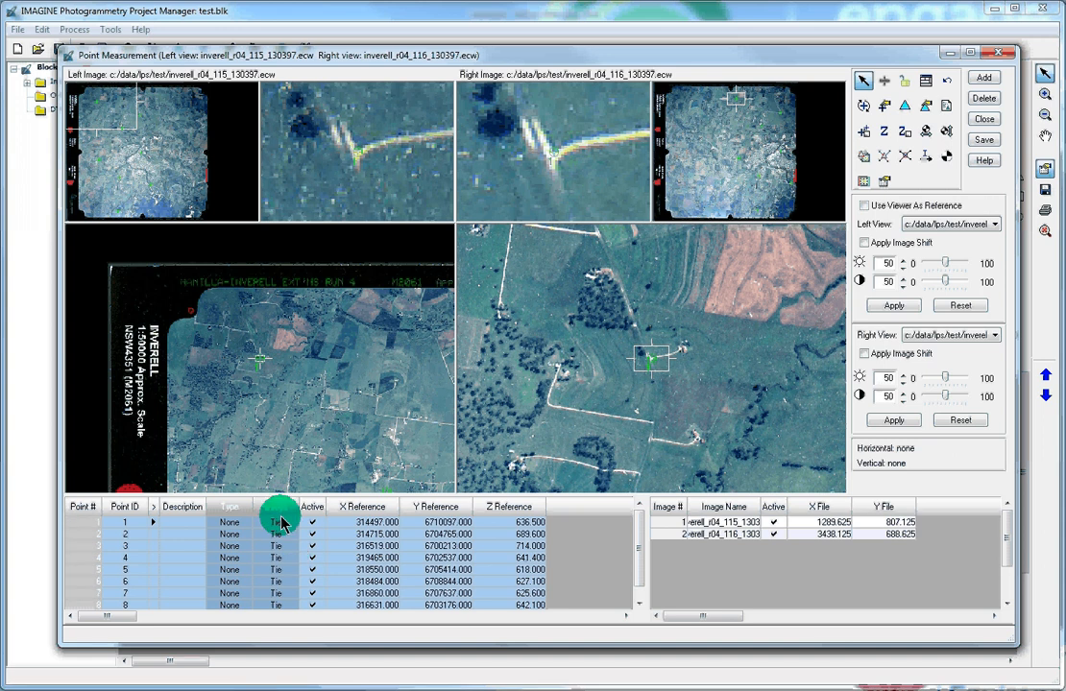
click(277, 524)
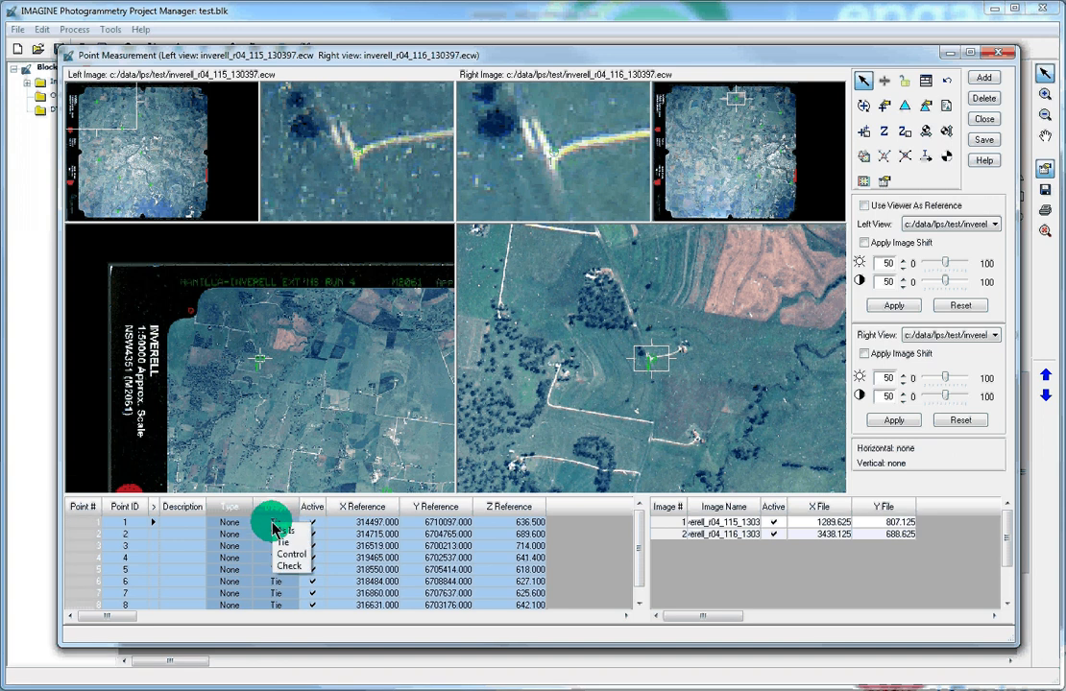
right_click(274, 528)
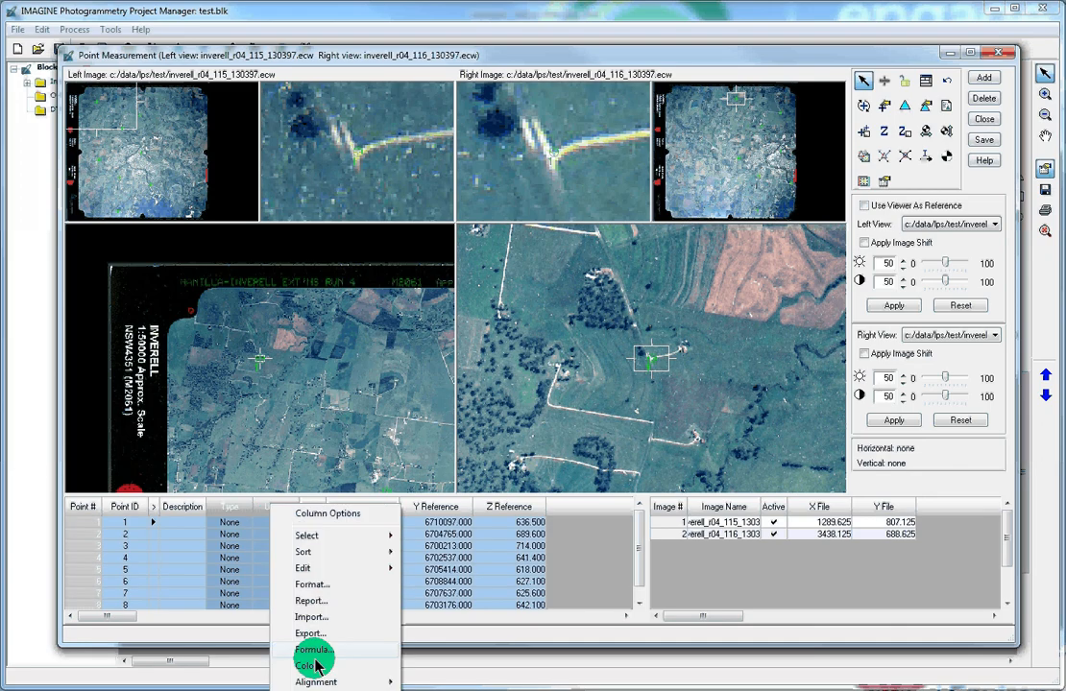
click(313, 652)
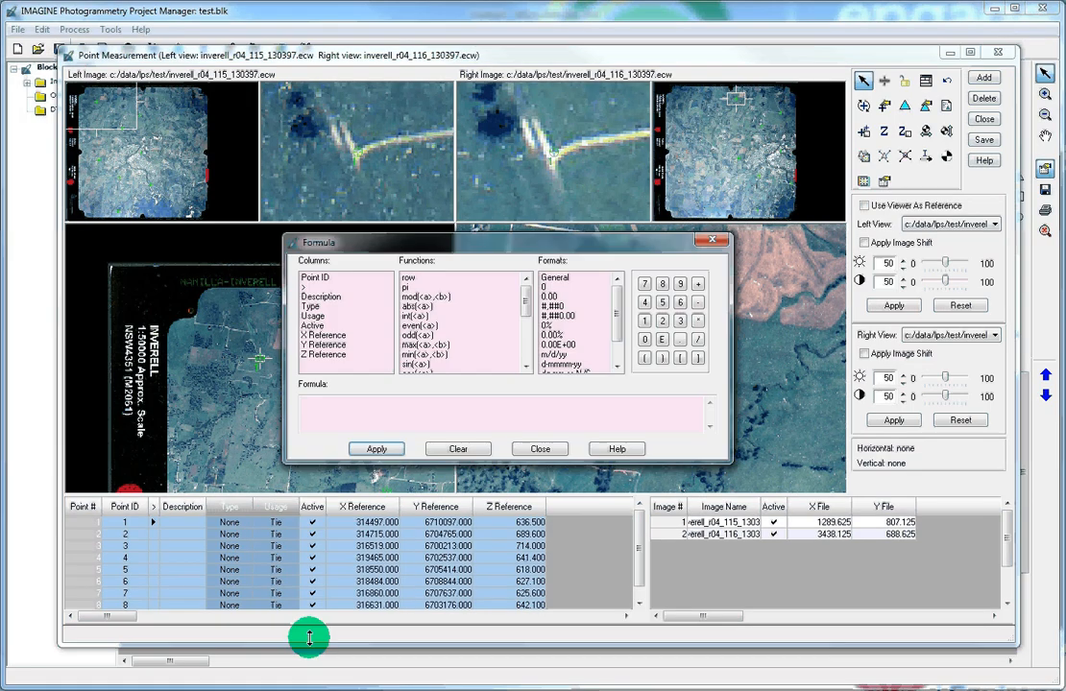
click(351, 409)
text(Control)
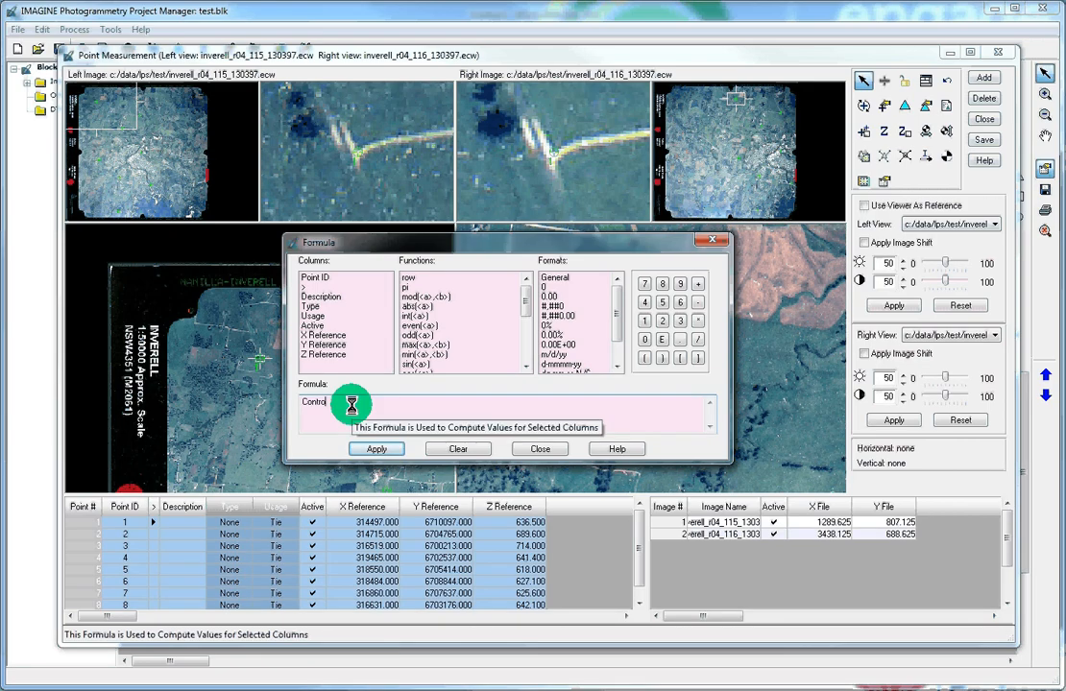
click(372, 444)
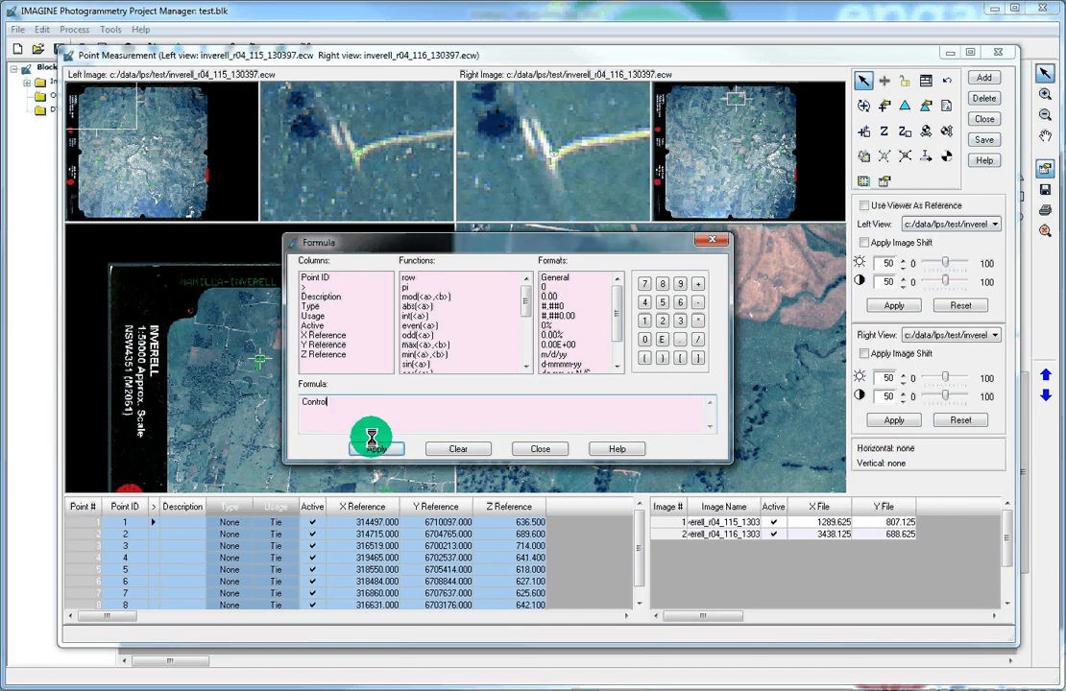
click(382, 449)
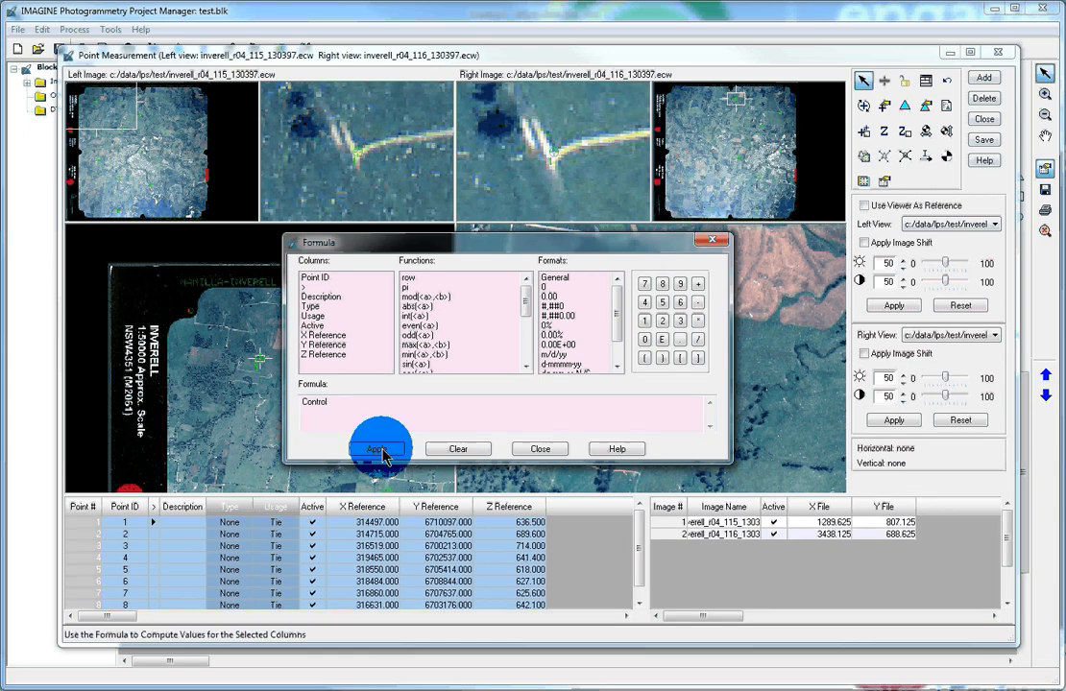
click(540, 450)
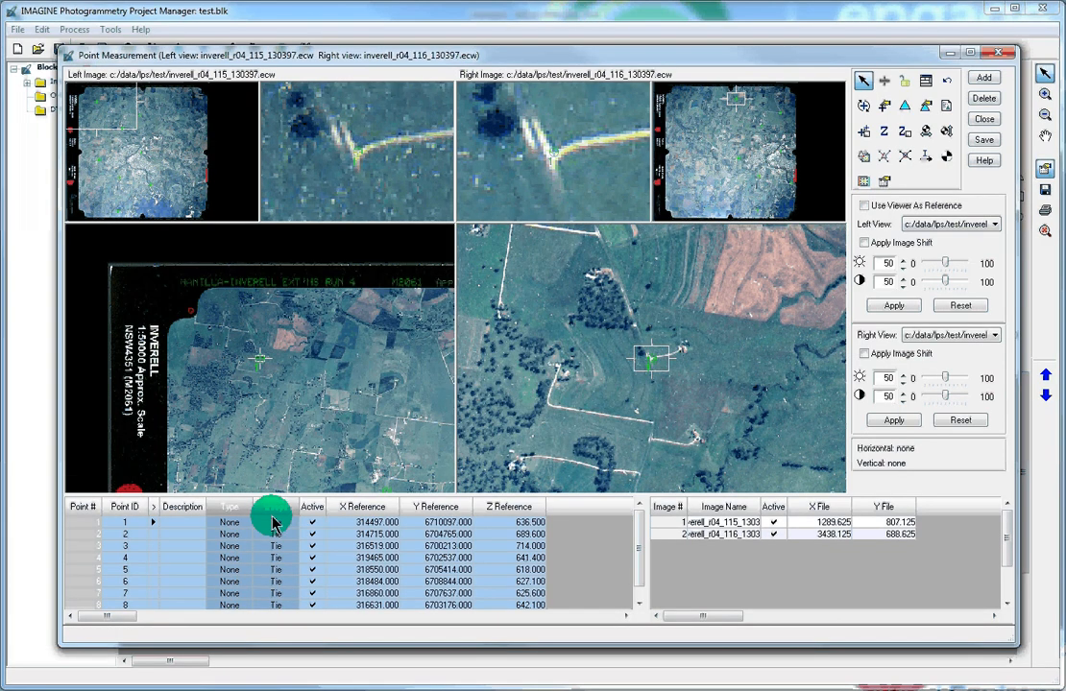
Set the Type of all points to Full and their Usage to Control, and check the rows through point 8.
click(268, 509)
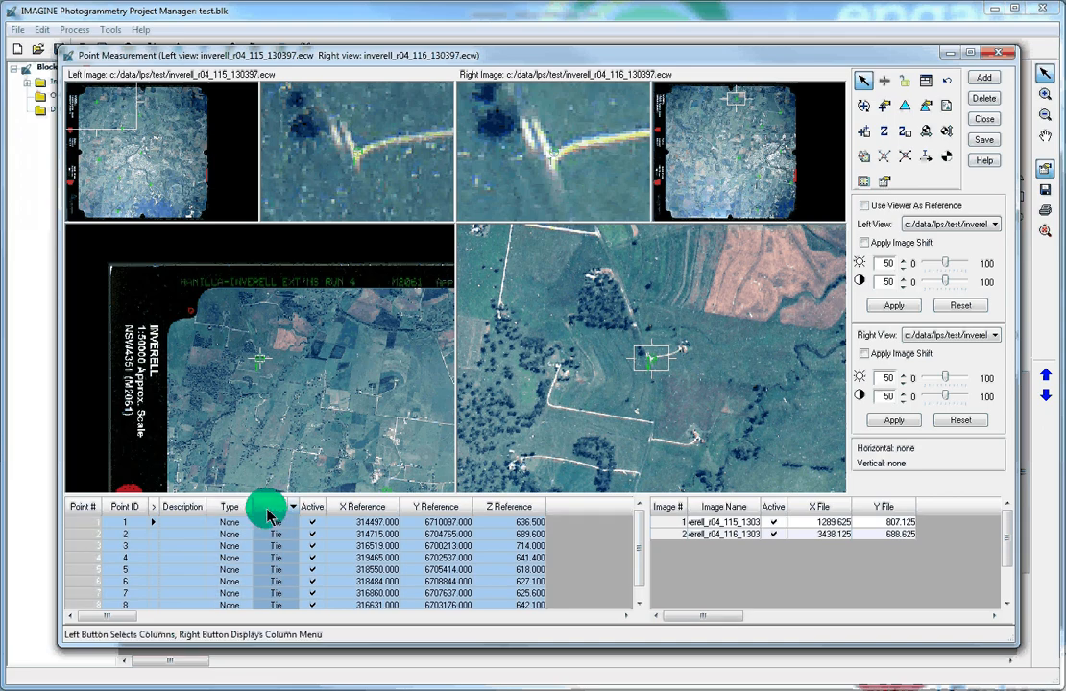
click(268, 522)
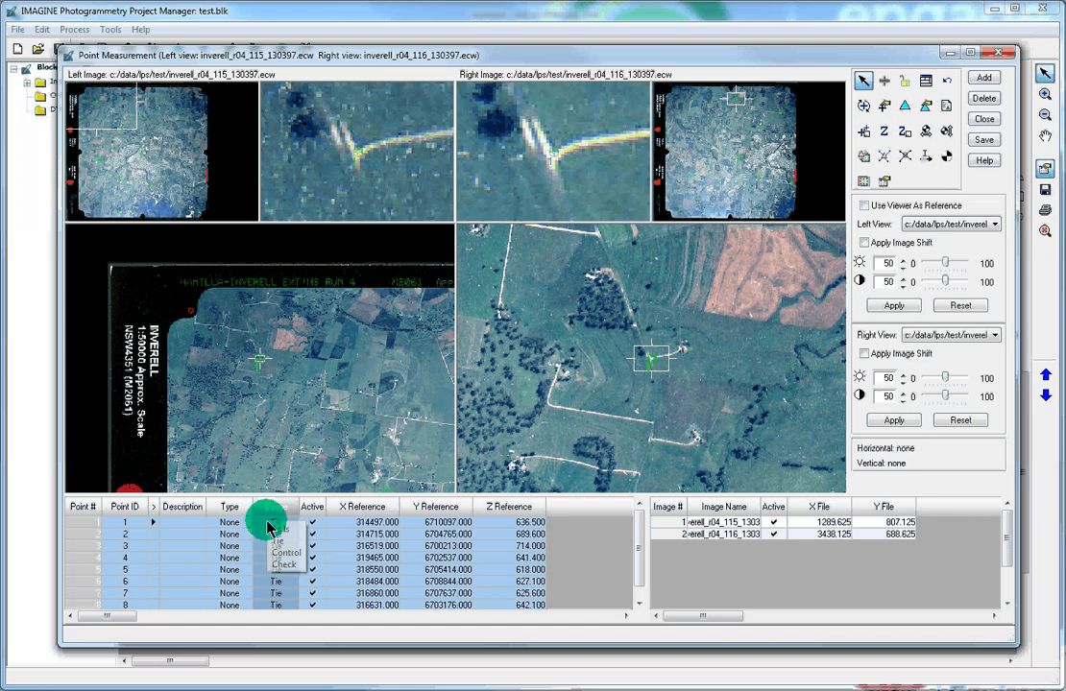
click(229, 509)
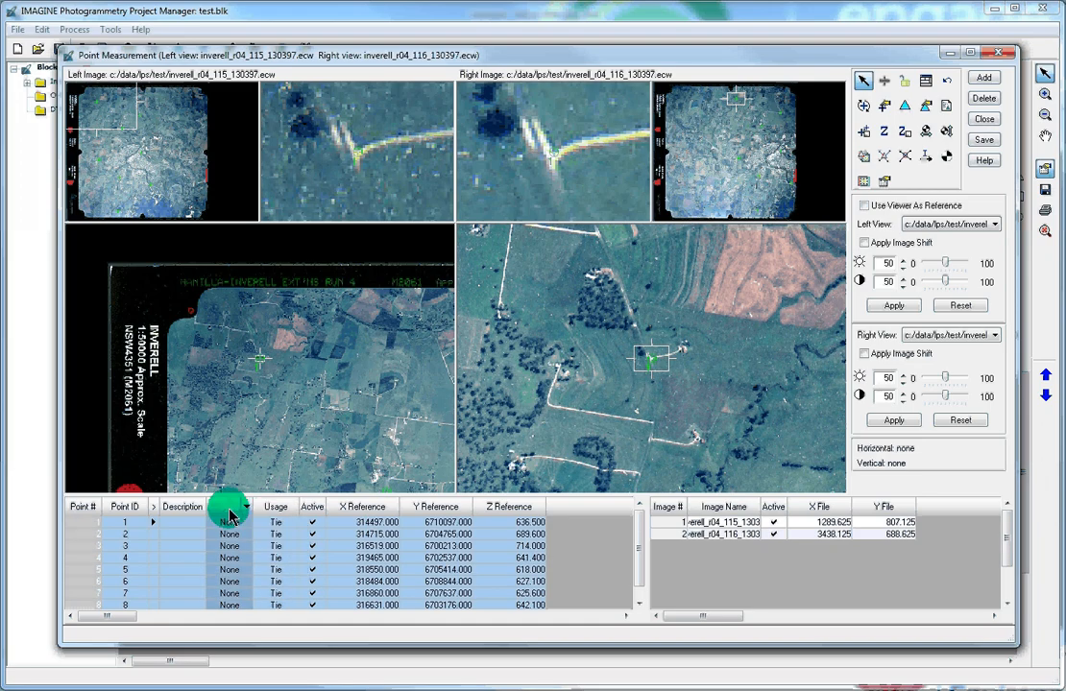
click(241, 537)
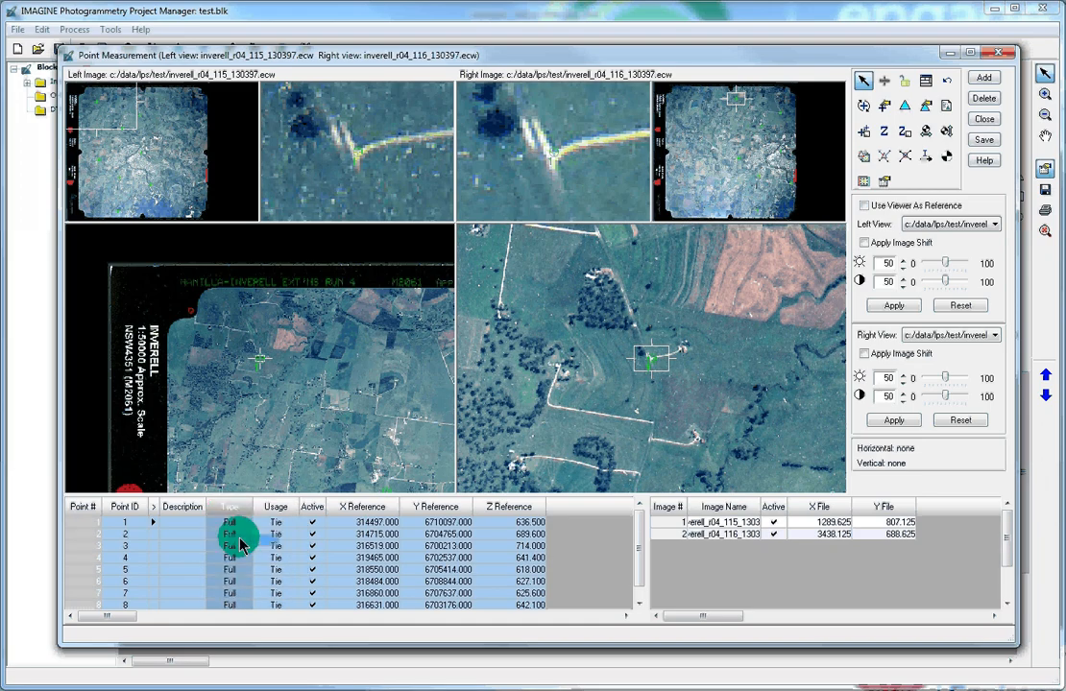
right_click(260, 521)
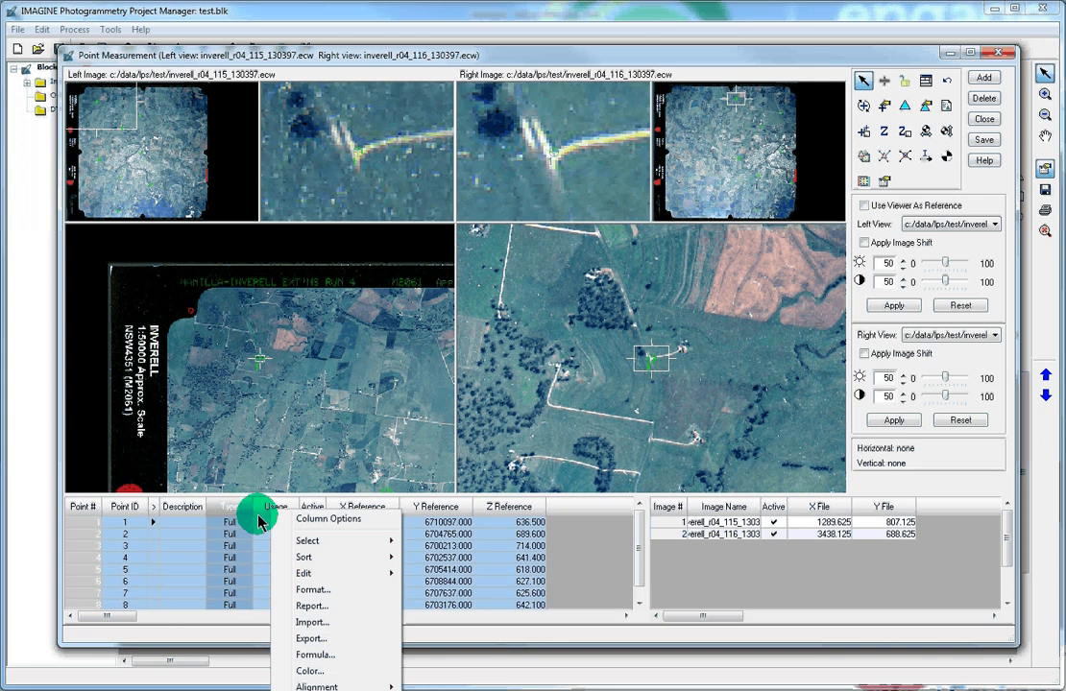
click(288, 562)
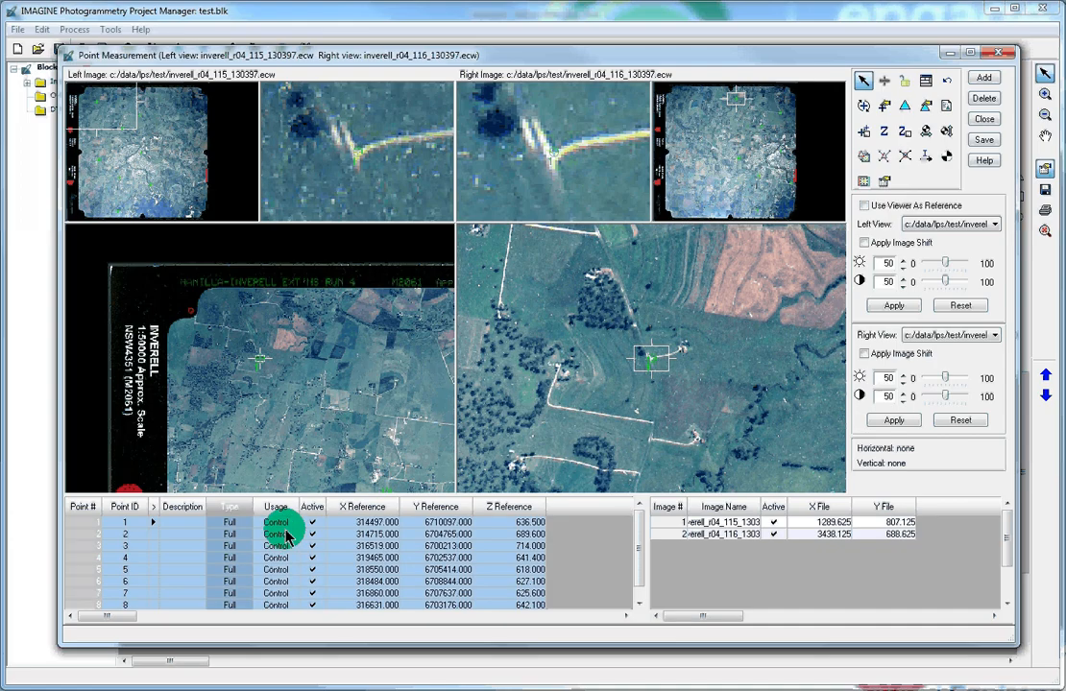
click(643, 599)
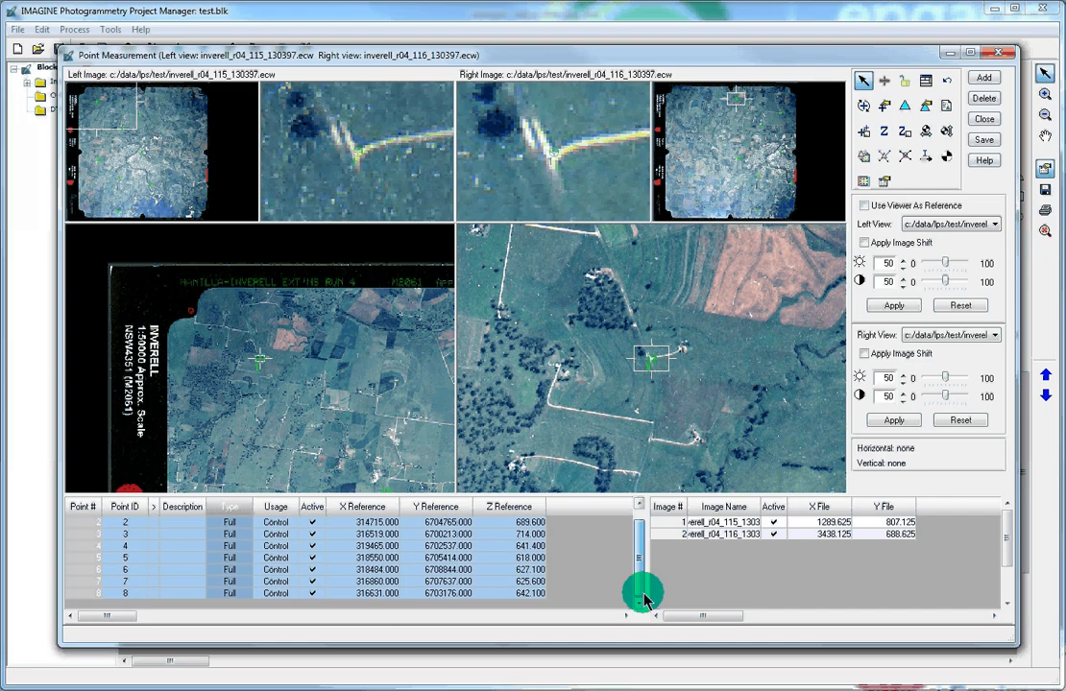
scroll(638, 574, up, 1)
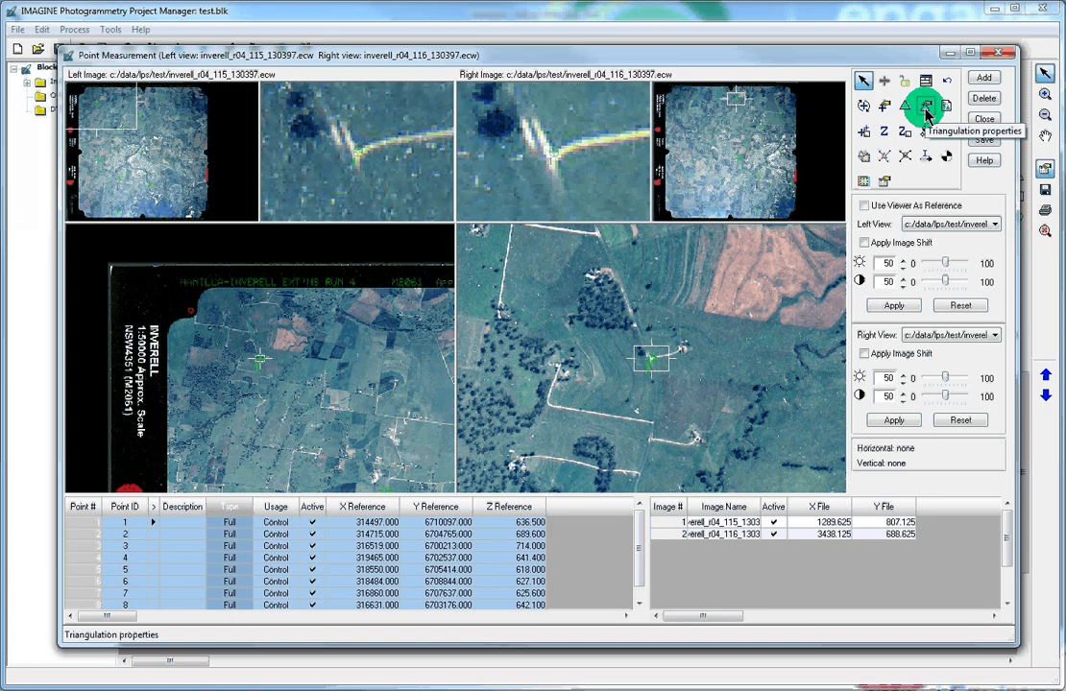
Show inverell_r04_117_130397.ecw in the left view, keeping image 116 in the right view.
click(252, 56)
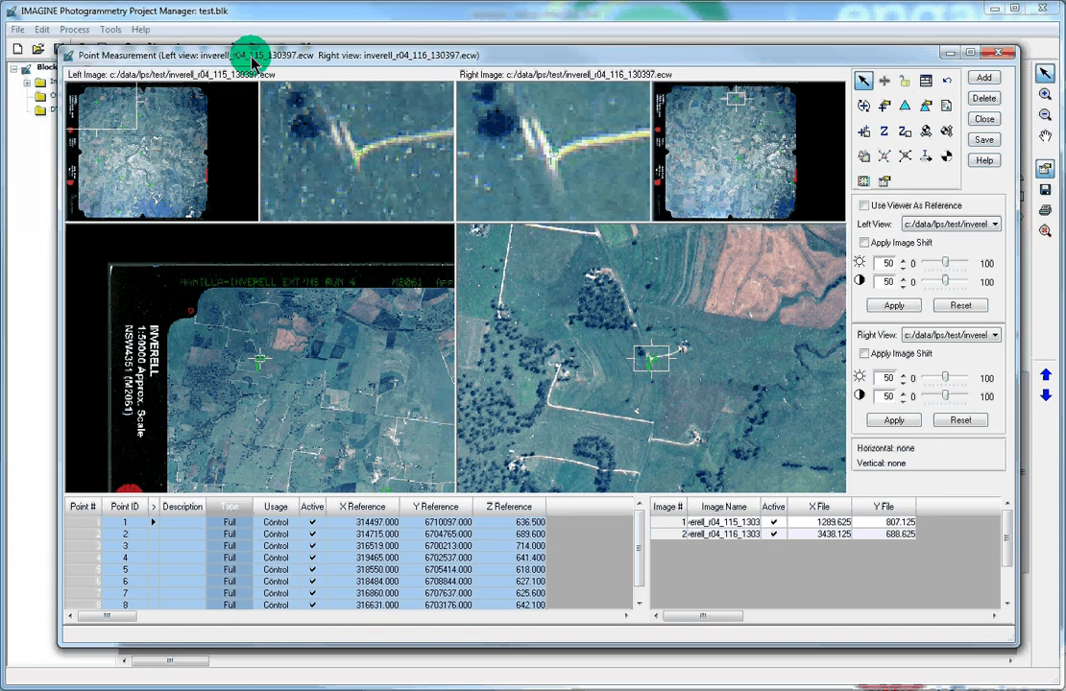
click(995, 335)
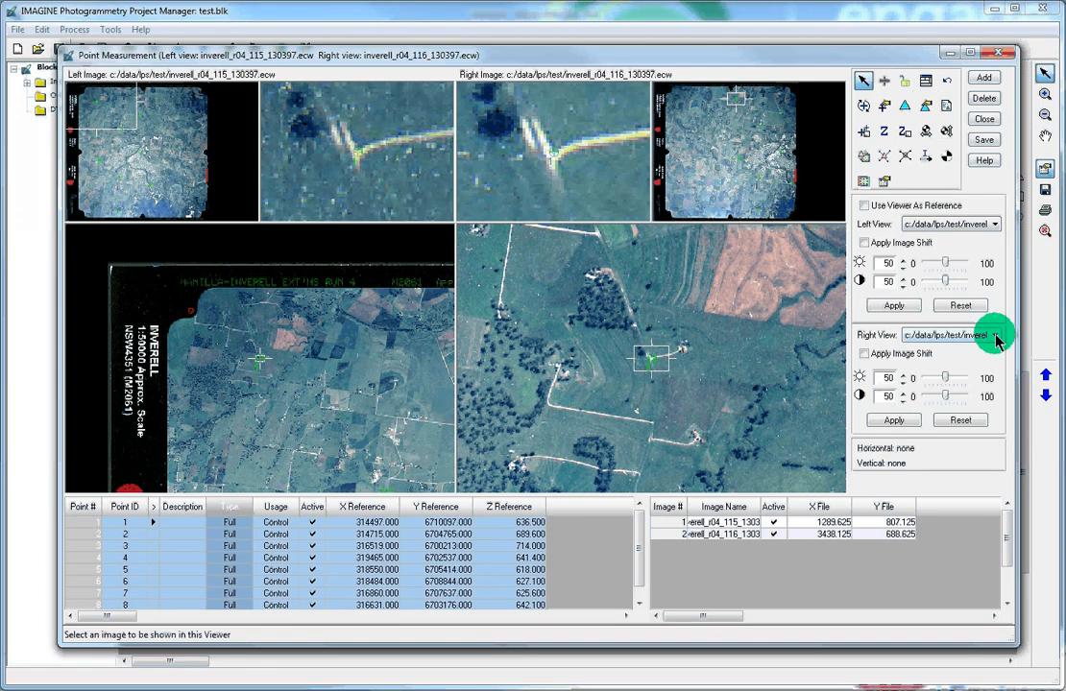
click(995, 224)
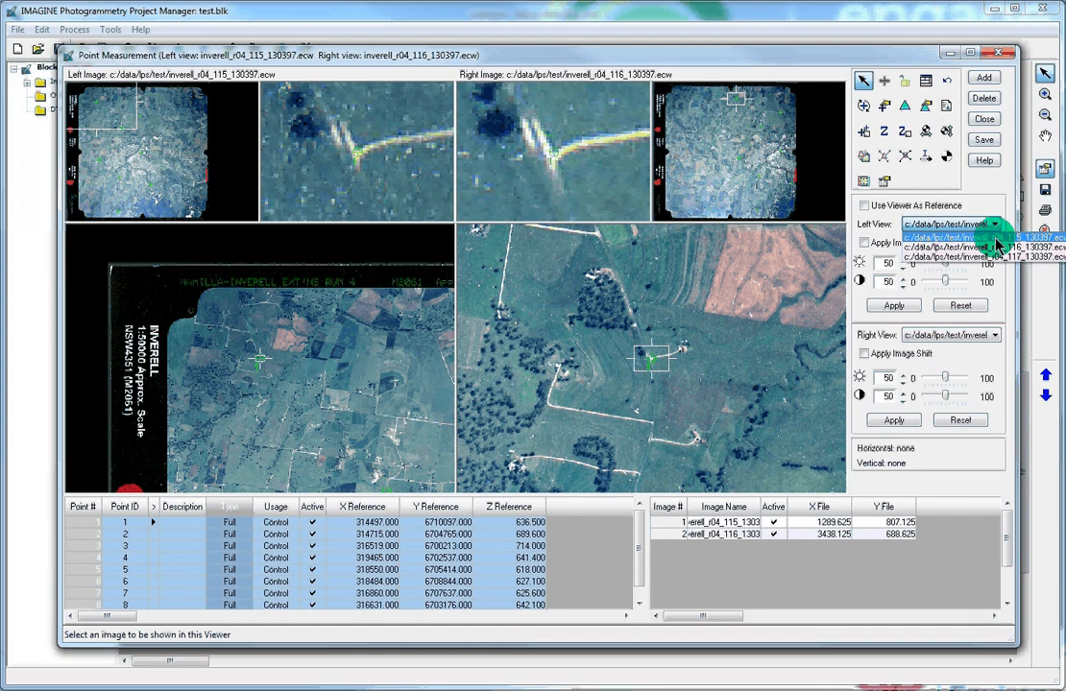
click(993, 257)
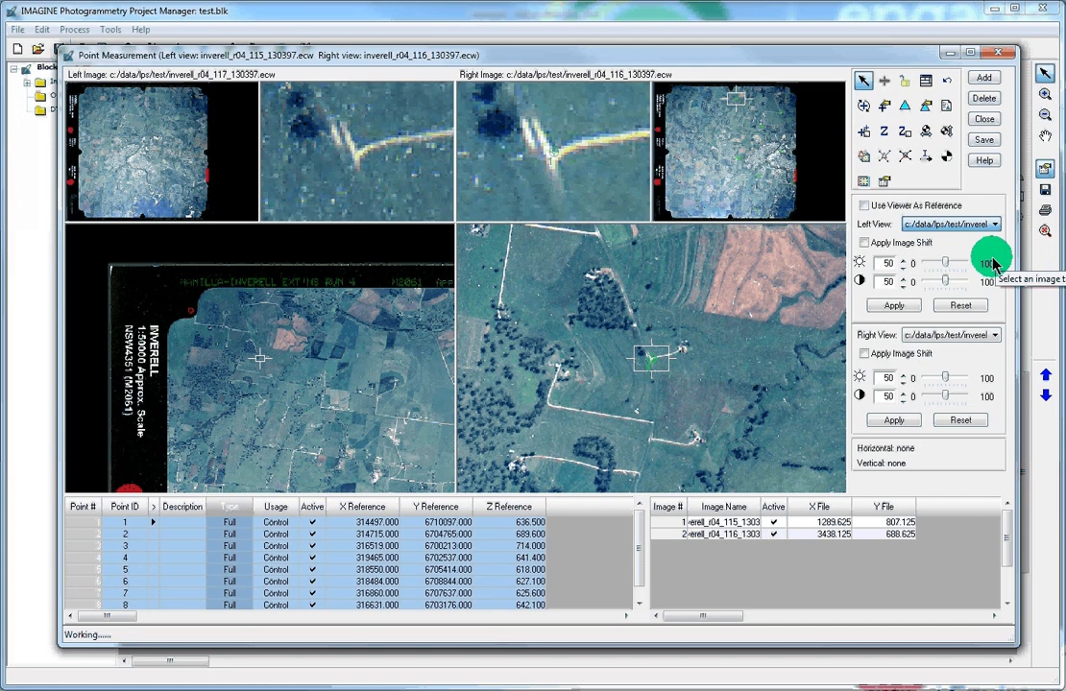
Enlarge and position the displayed areas of images 117 and 116 so both main views cover their shared overlap.
click(72, 89)
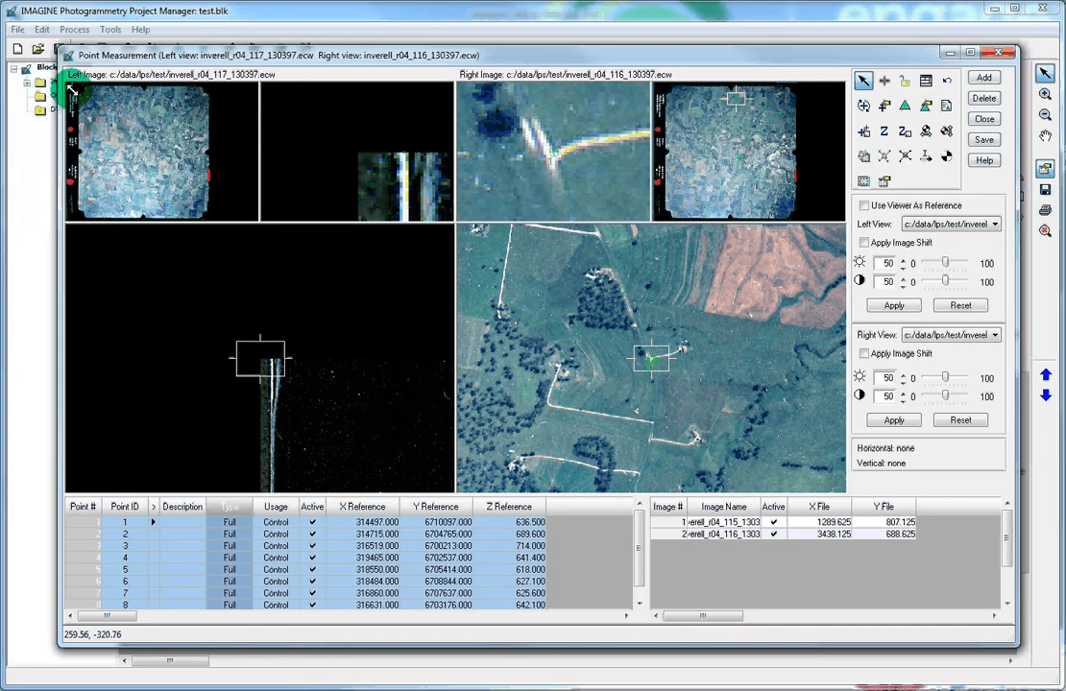
drag(72, 89, 163, 166)
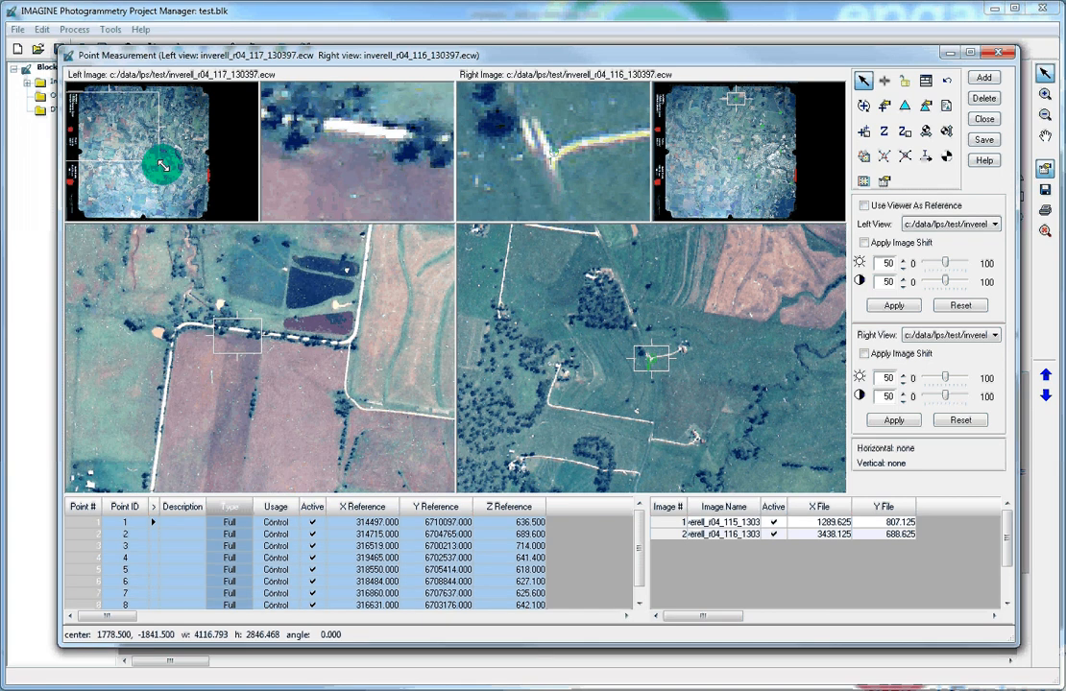
drag(163, 166, 174, 182)
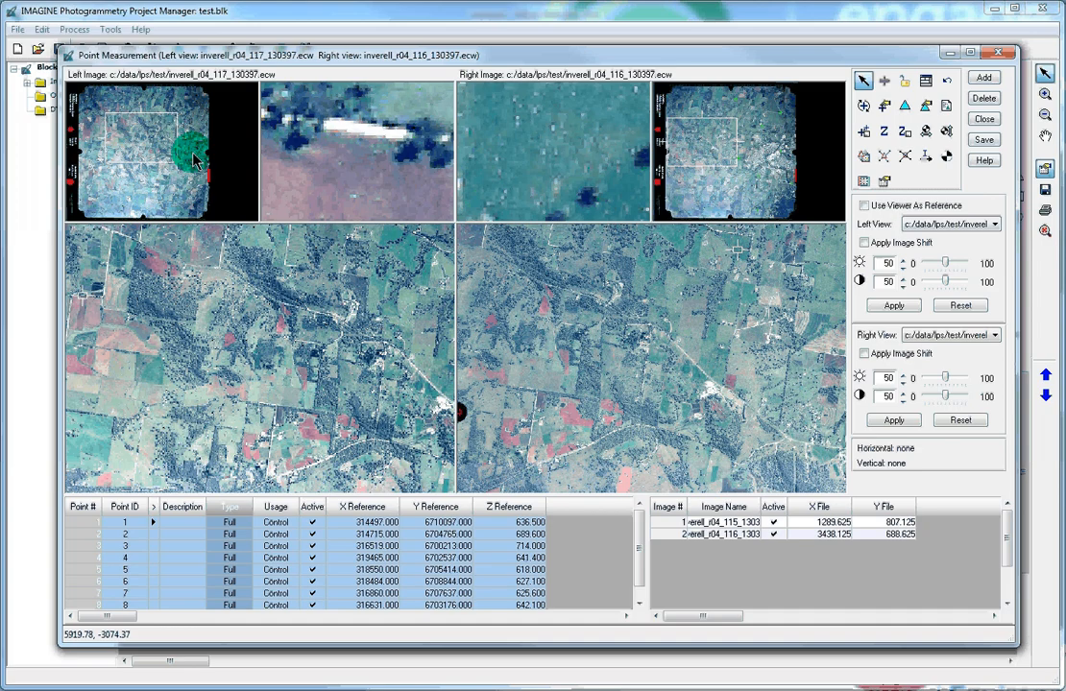
drag(157, 145, 192, 156)
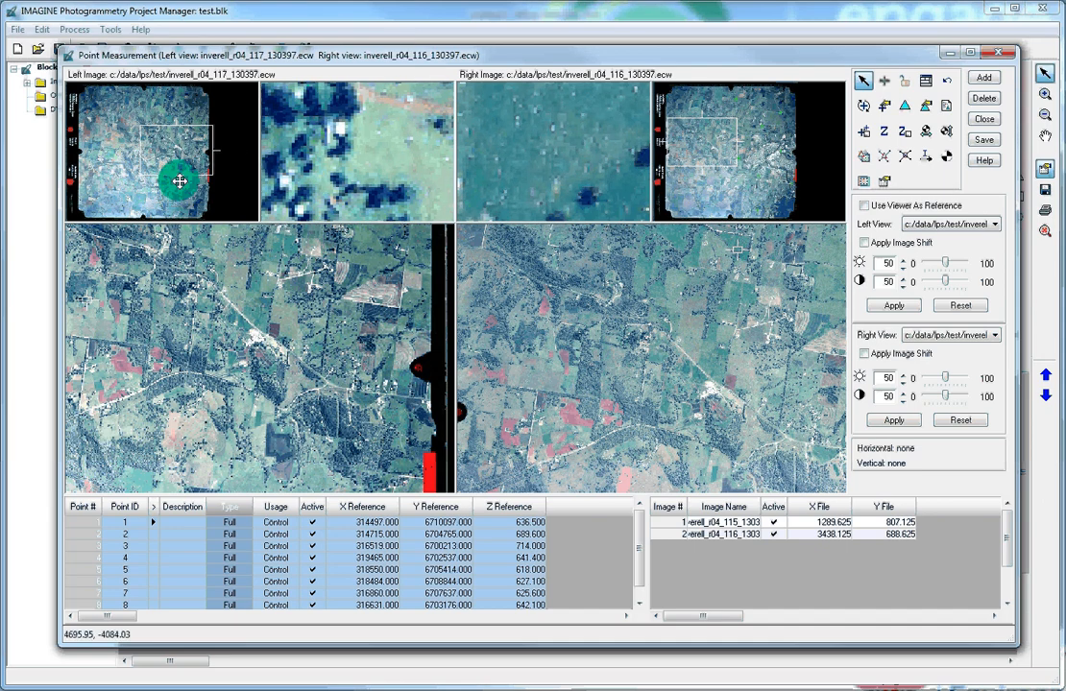
drag(180, 181, 185, 199)
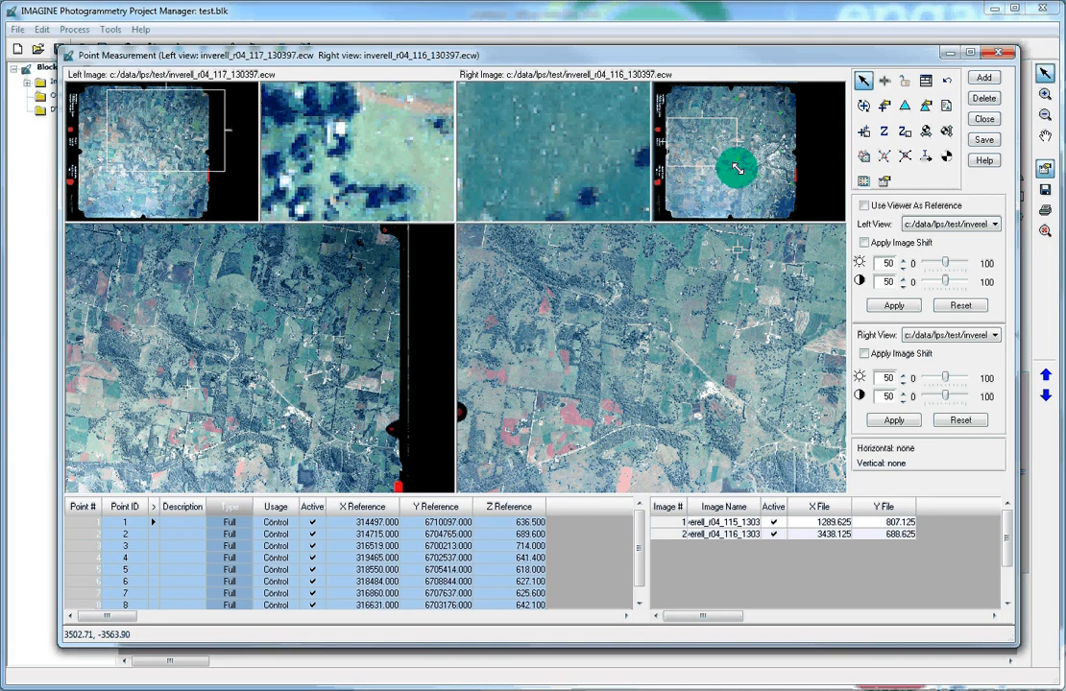
drag(737, 169, 763, 164)
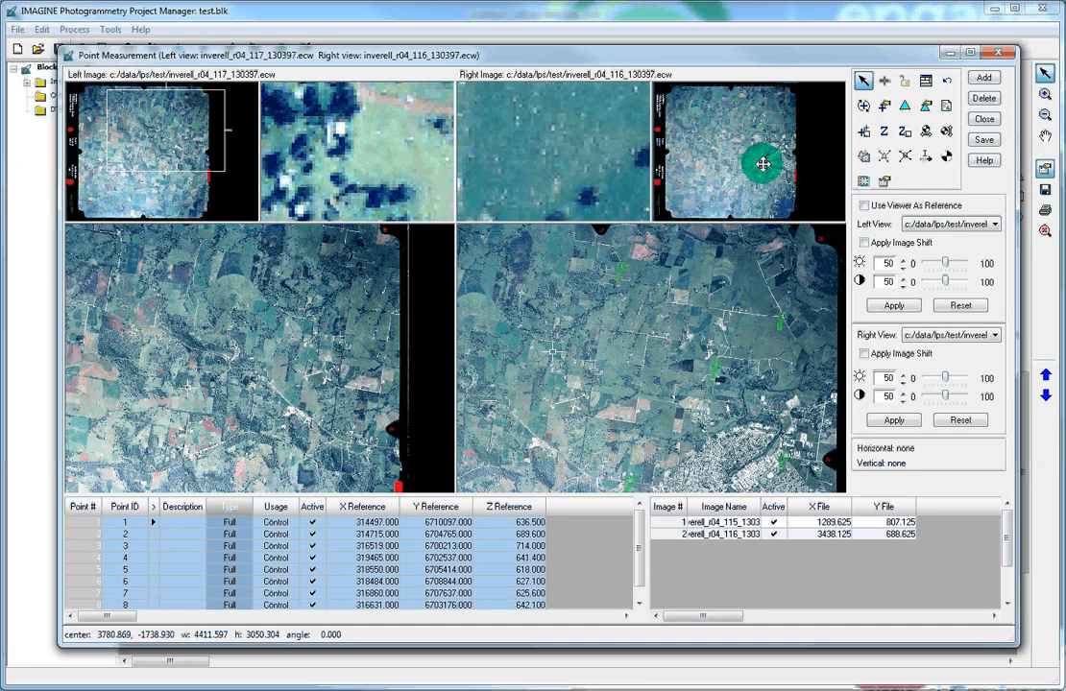
drag(762, 164, 687, 163)
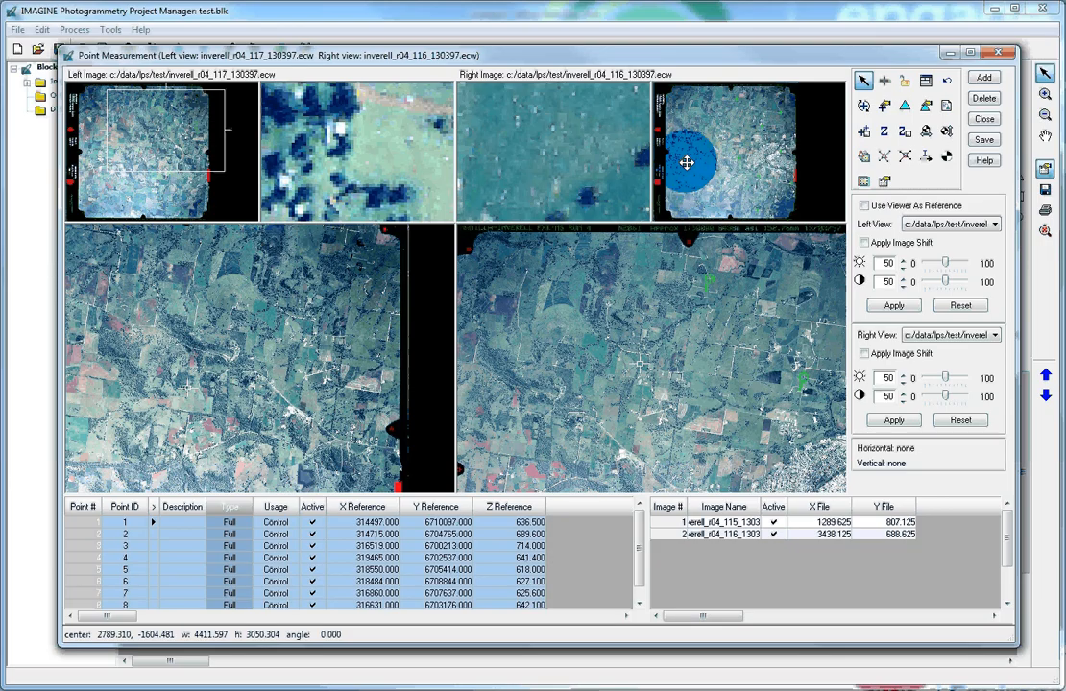
drag(687, 164, 721, 120)
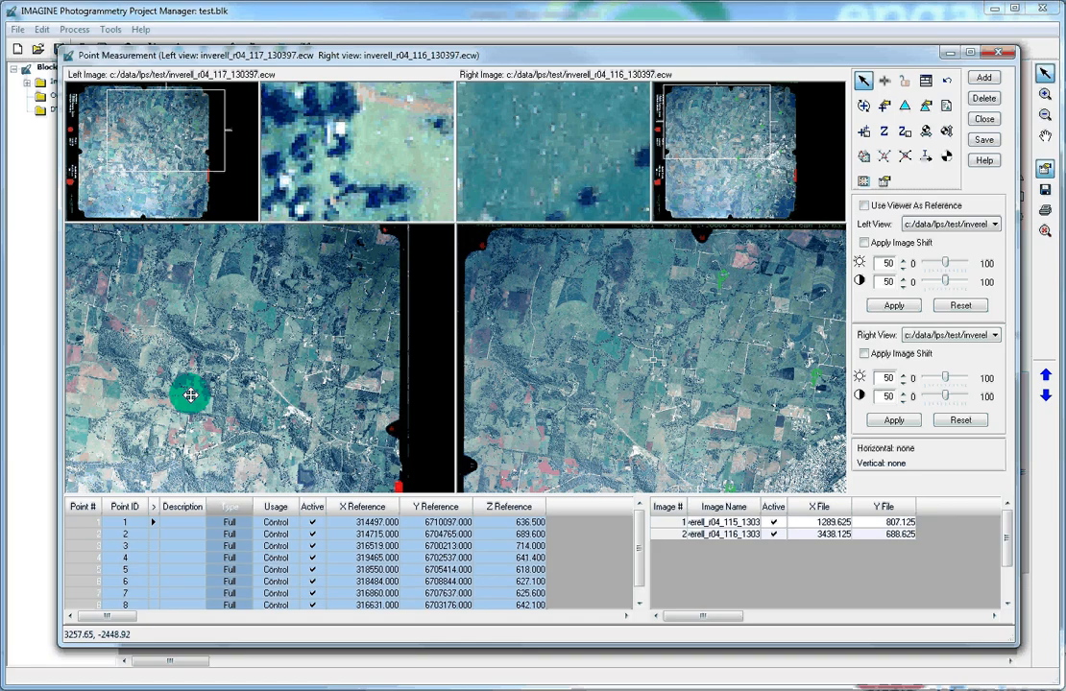
Widen the detail areas of images 117 and 116 and centre both on the same building at the end of a track.
drag(190, 395, 163, 352)
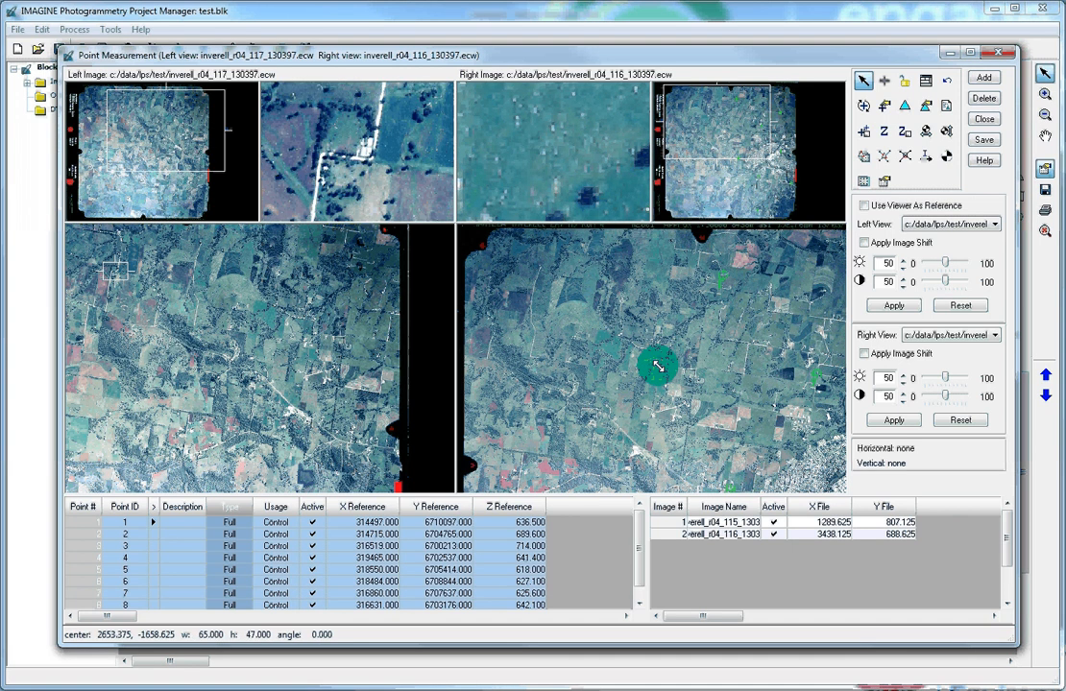
drag(657, 366, 660, 376)
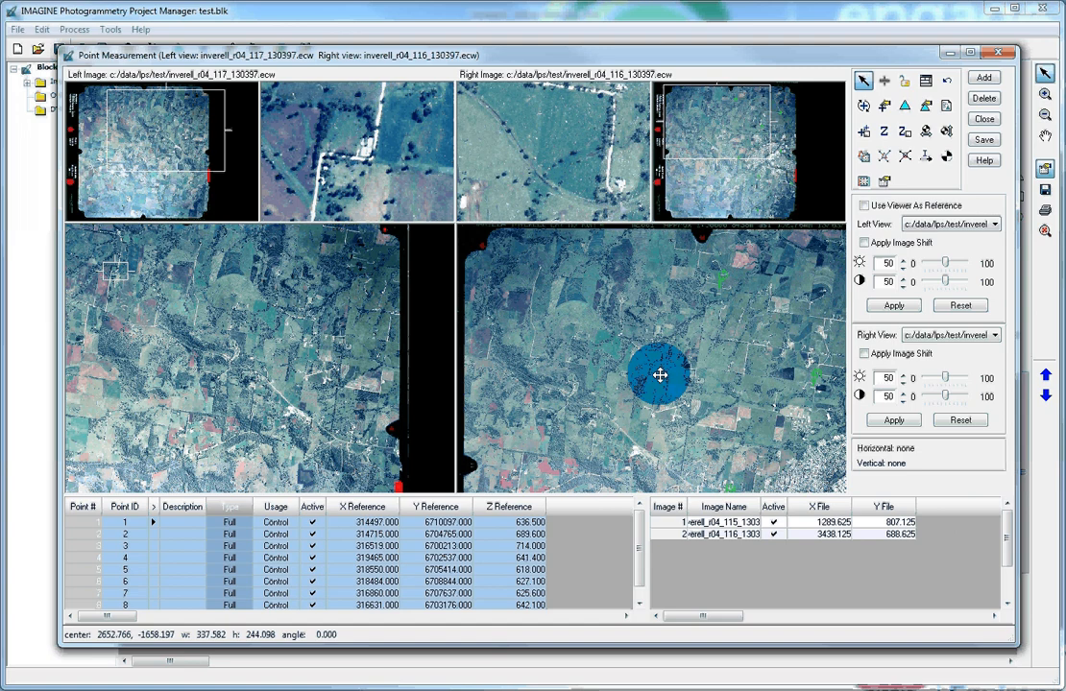
drag(660, 375, 662, 357)
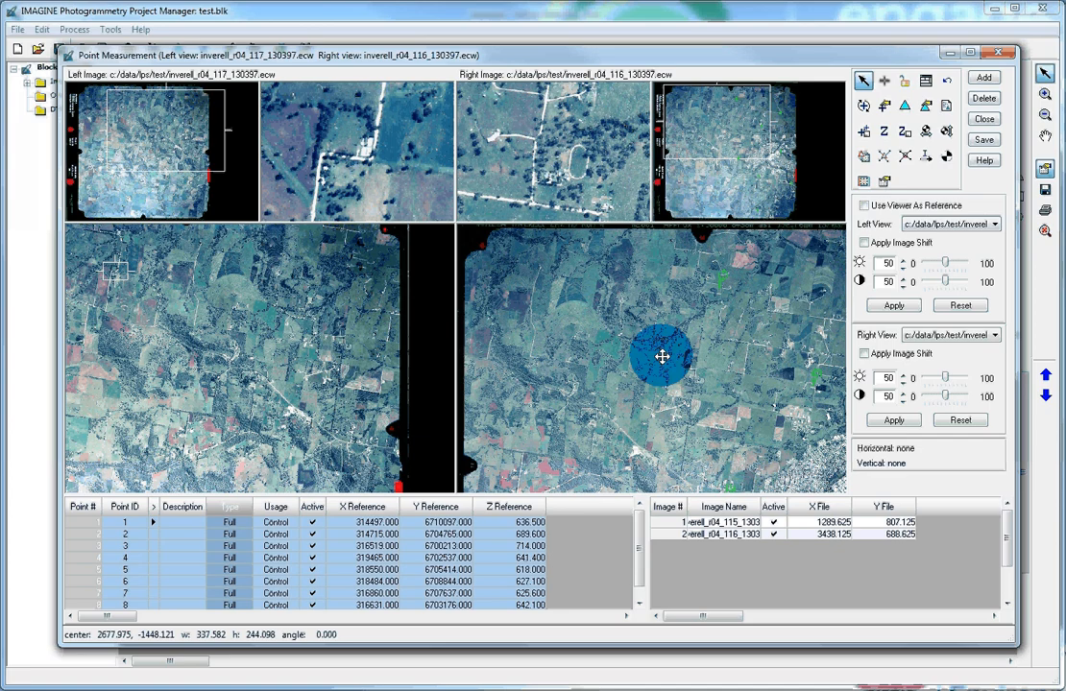
drag(662, 357, 533, 353)
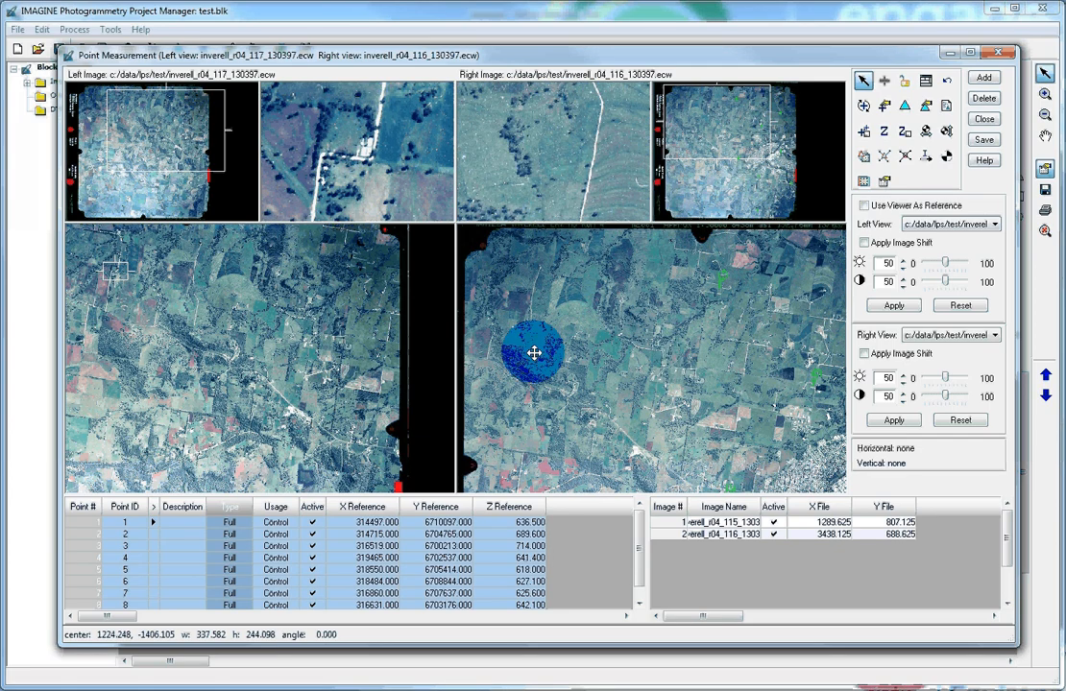
drag(534, 353, 538, 269)
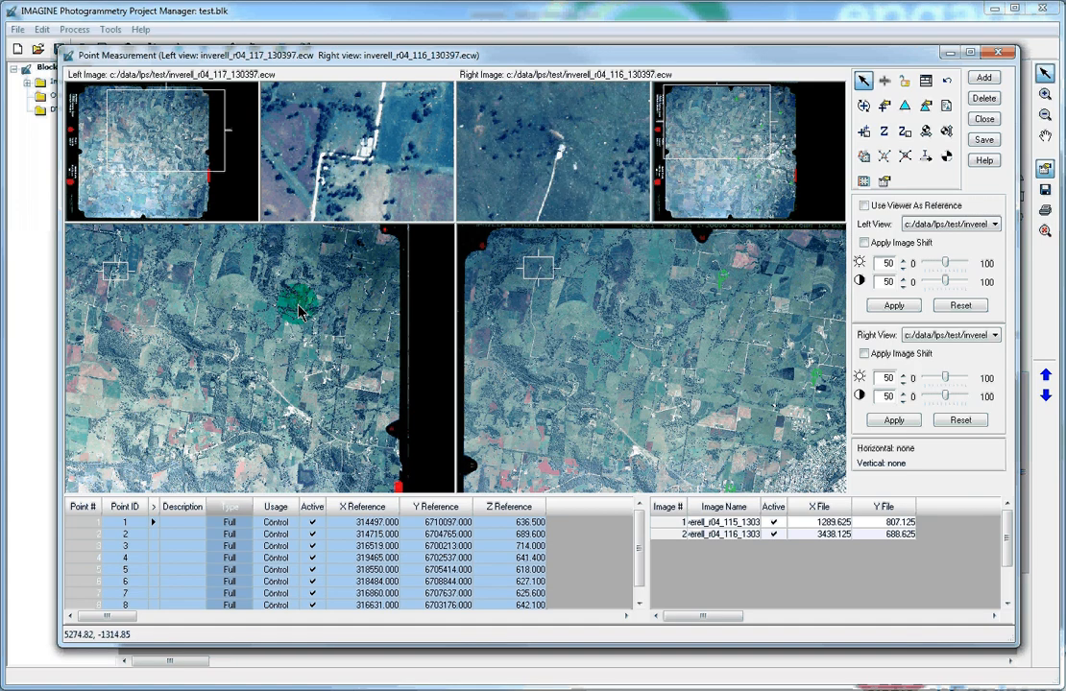
drag(300, 309, 212, 259)
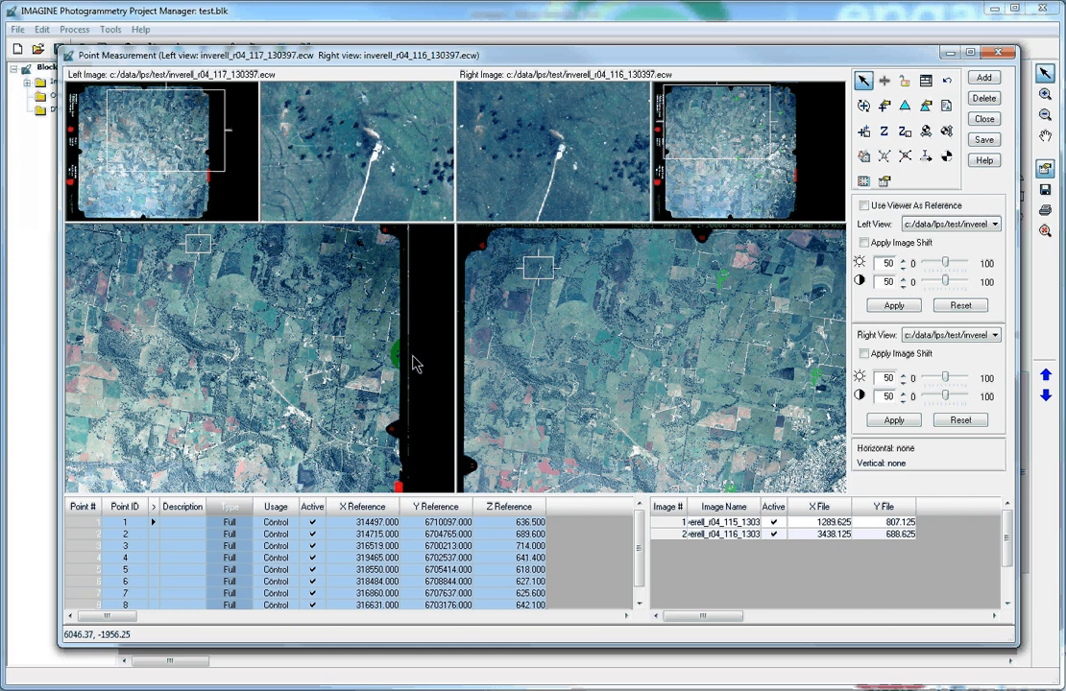
Select point 1 and centre the detail areas of images 116 and 117 on its track junction beside the house.
click(140, 533)
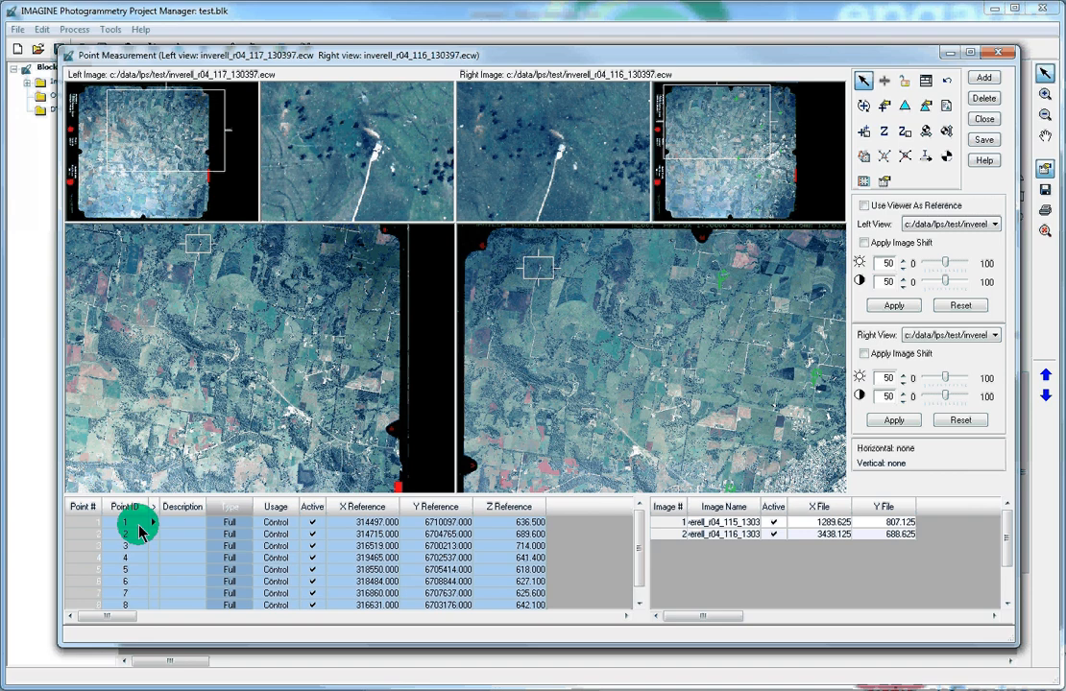
click(718, 265)
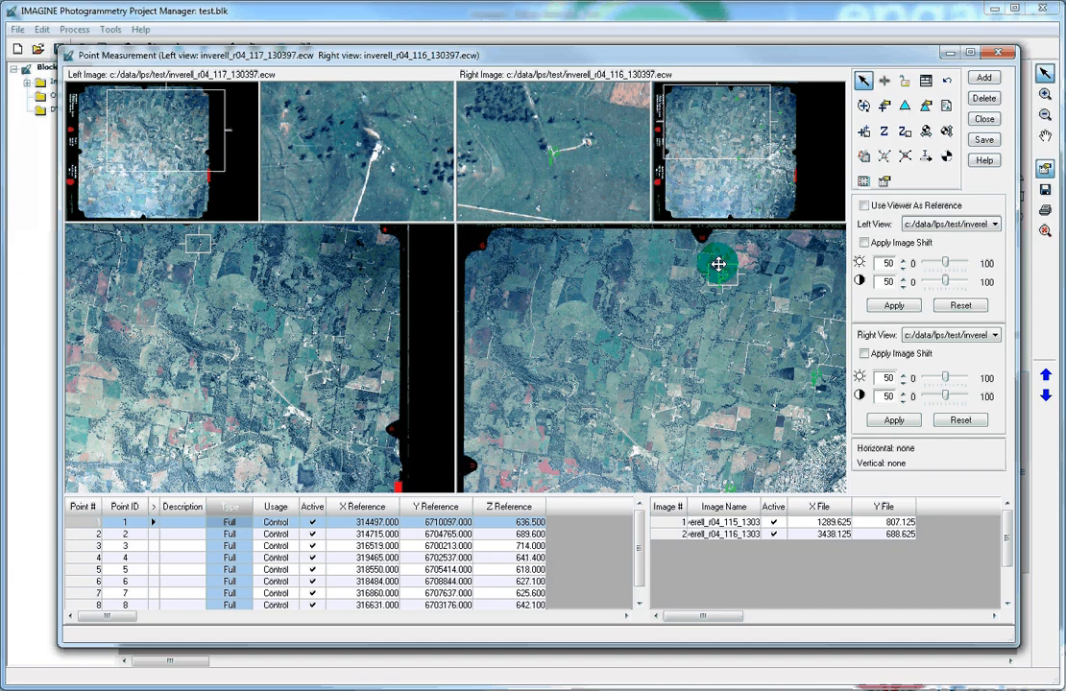
click(370, 293)
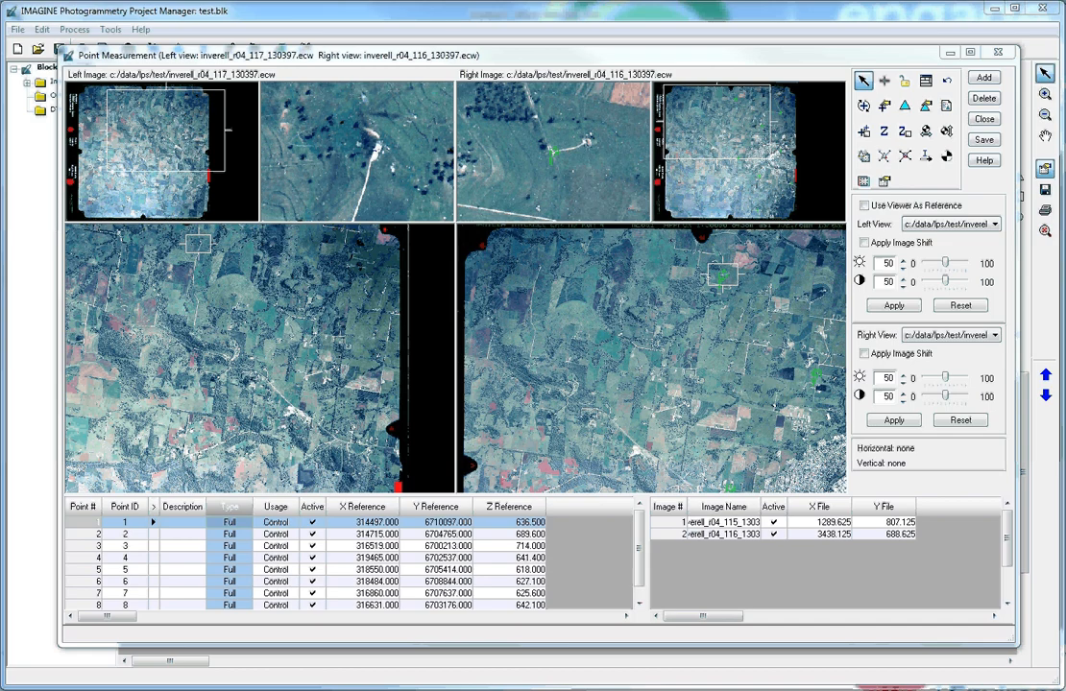
click(346, 276)
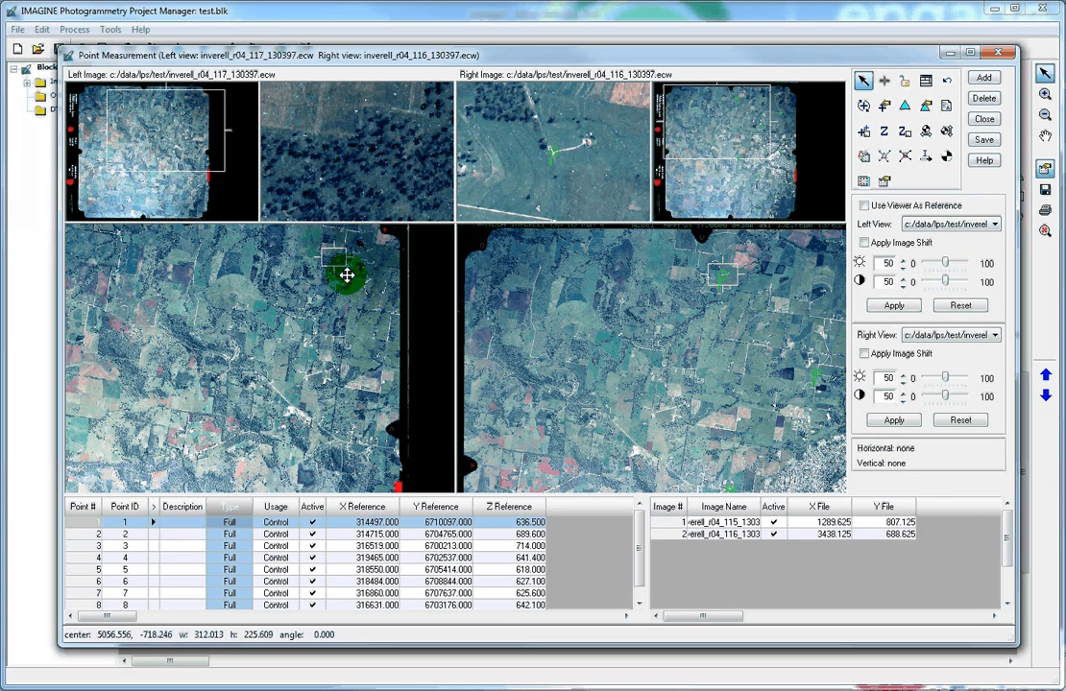
drag(347, 276, 374, 281)
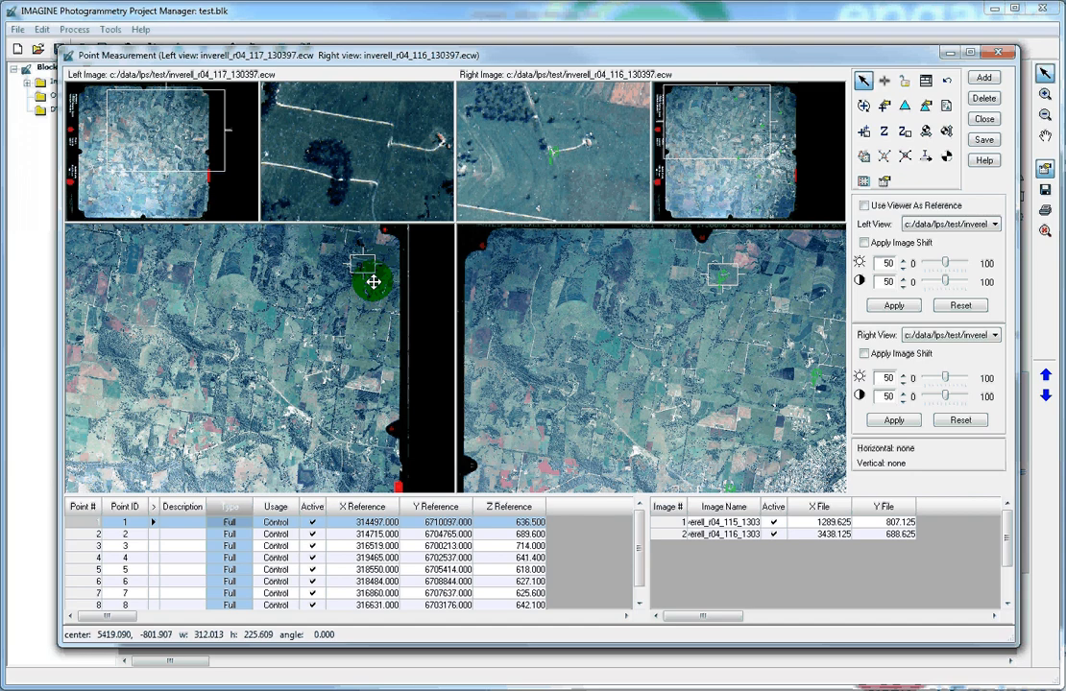
drag(374, 282, 376, 270)
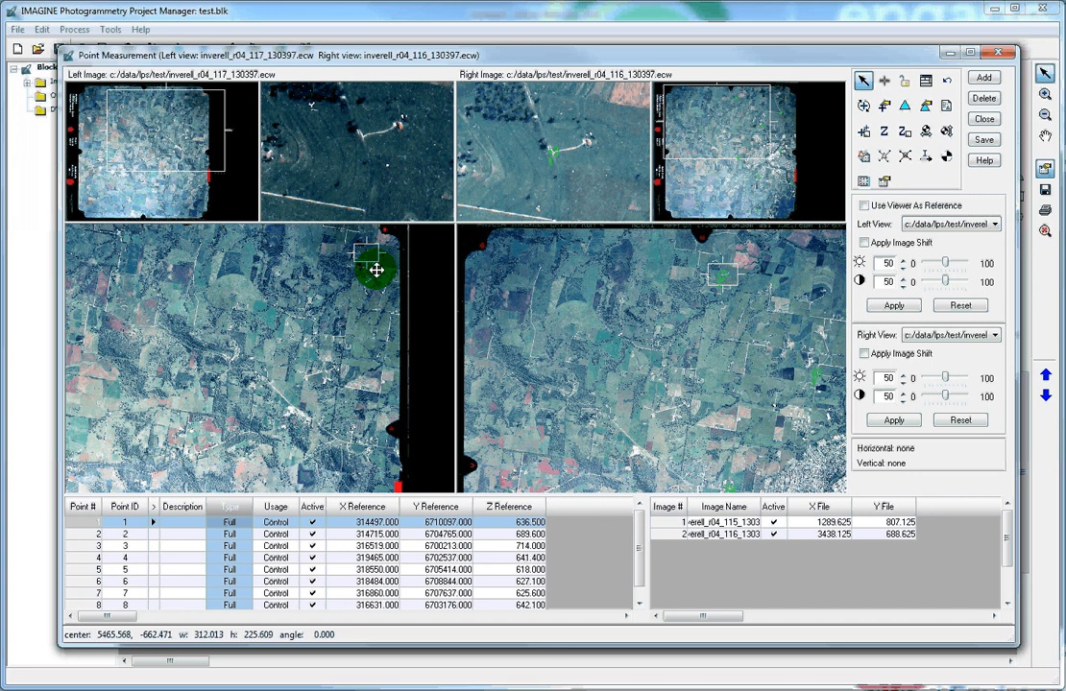
drag(376, 270, 377, 265)
Measure point 1 in image 117 at the track junction that matches its location in image 116.
click(883, 83)
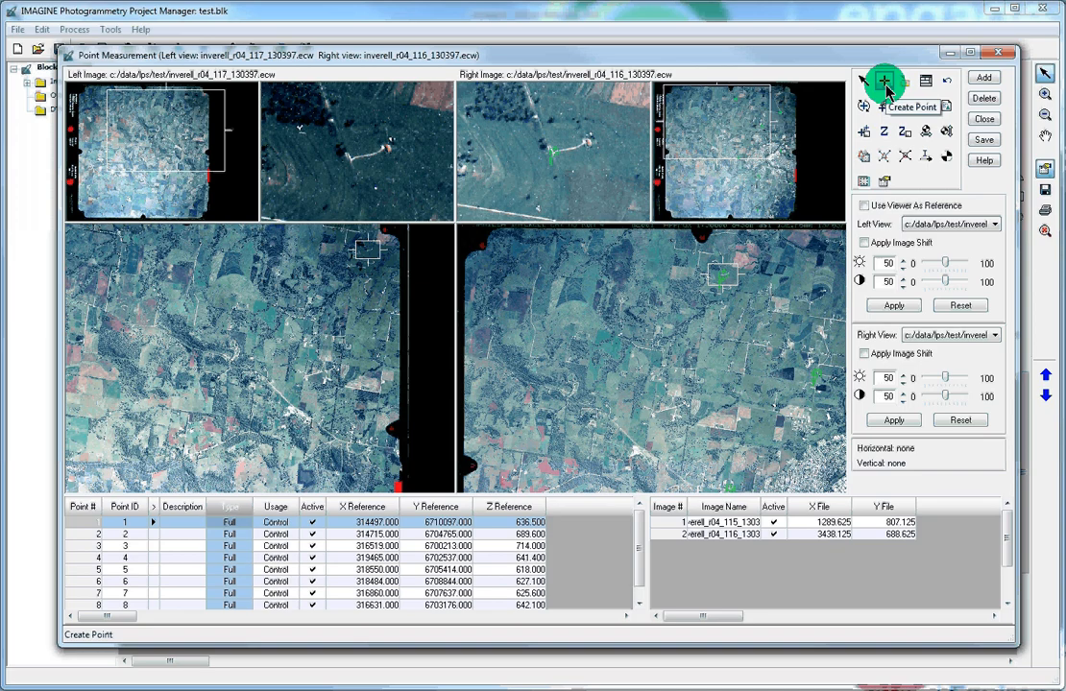
click(351, 159)
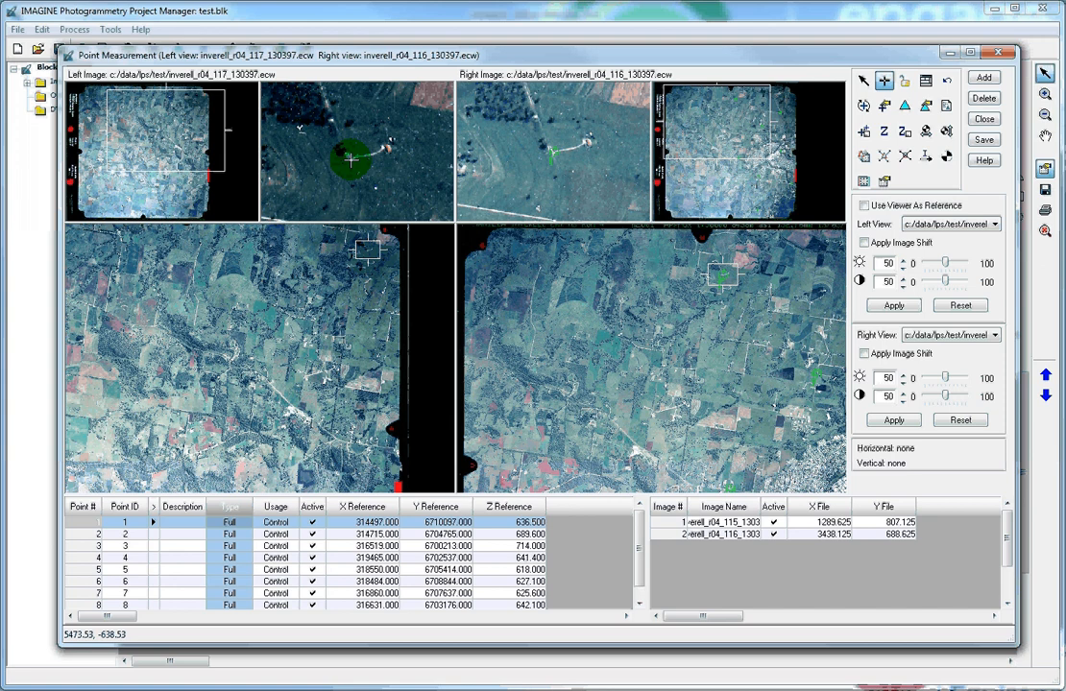
click(541, 535)
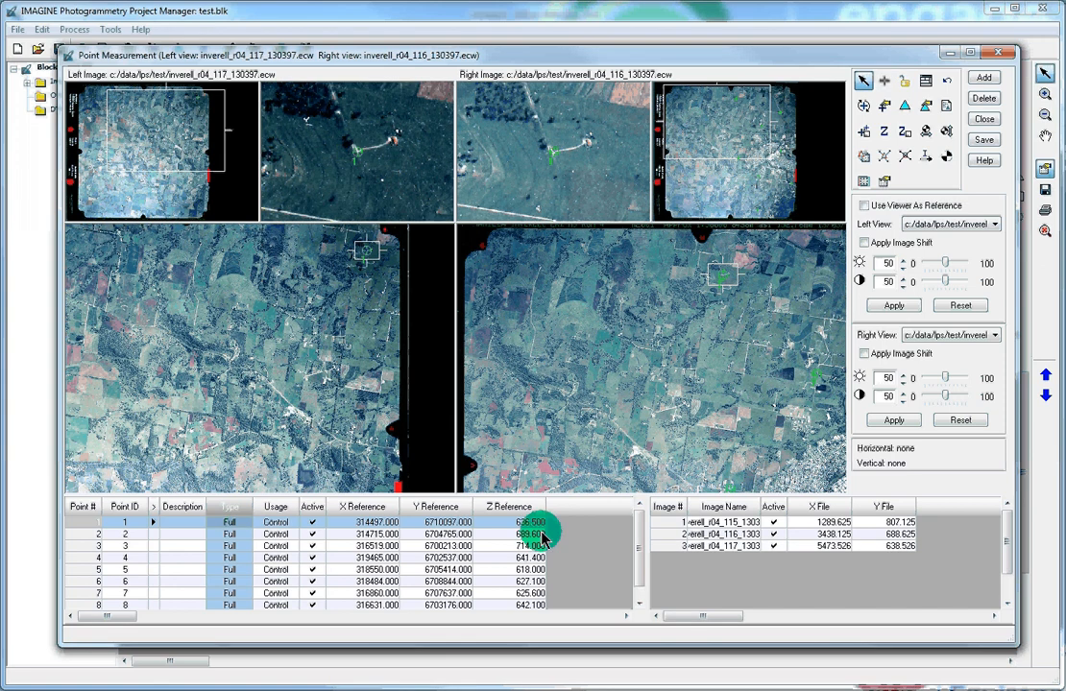
click(361, 158)
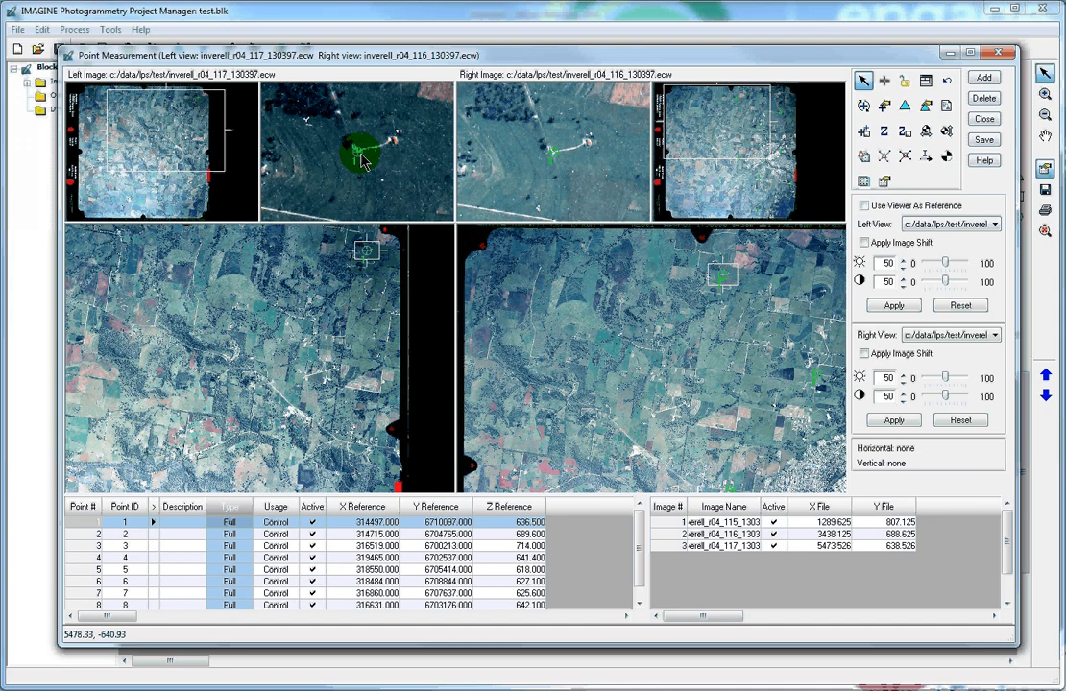
click(154, 525)
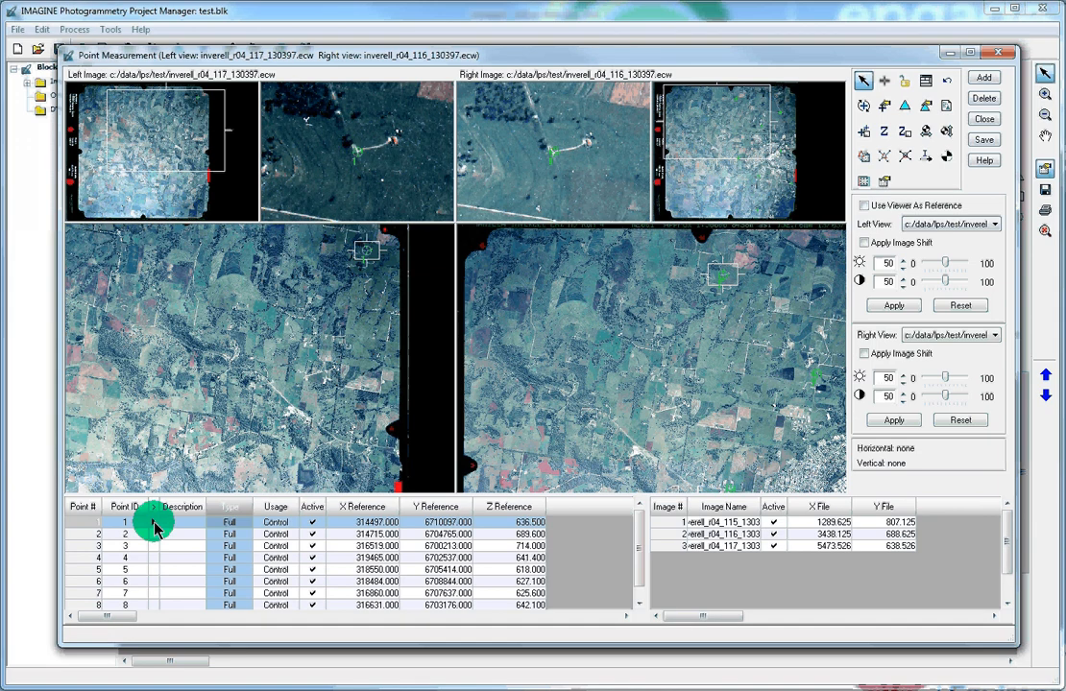
click(720, 277)
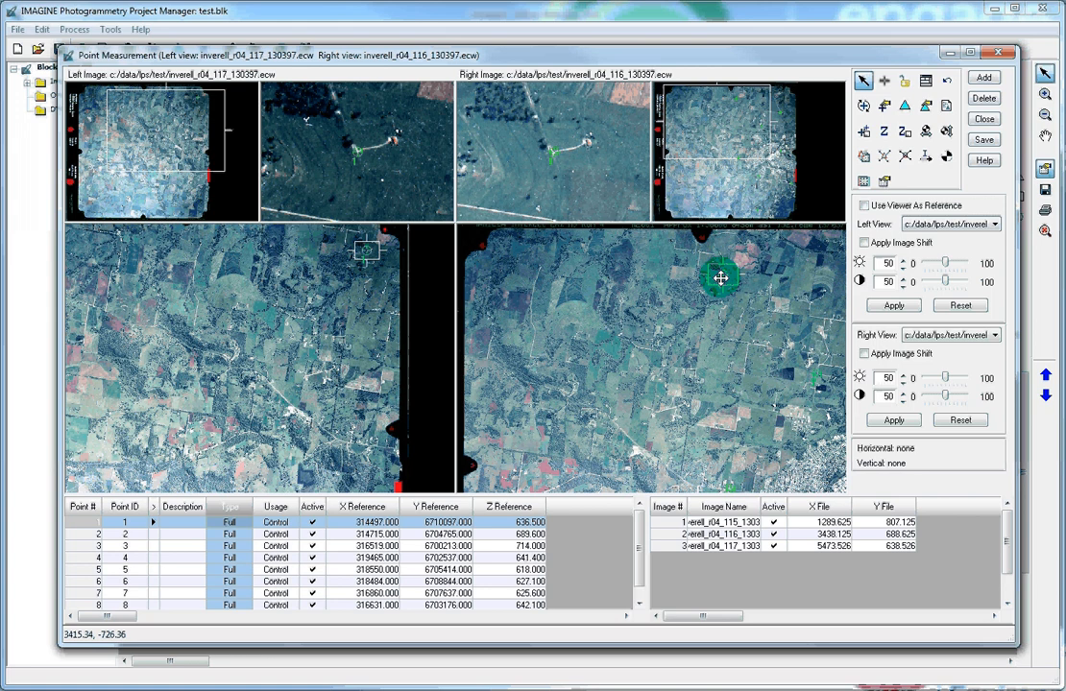
click(666, 526)
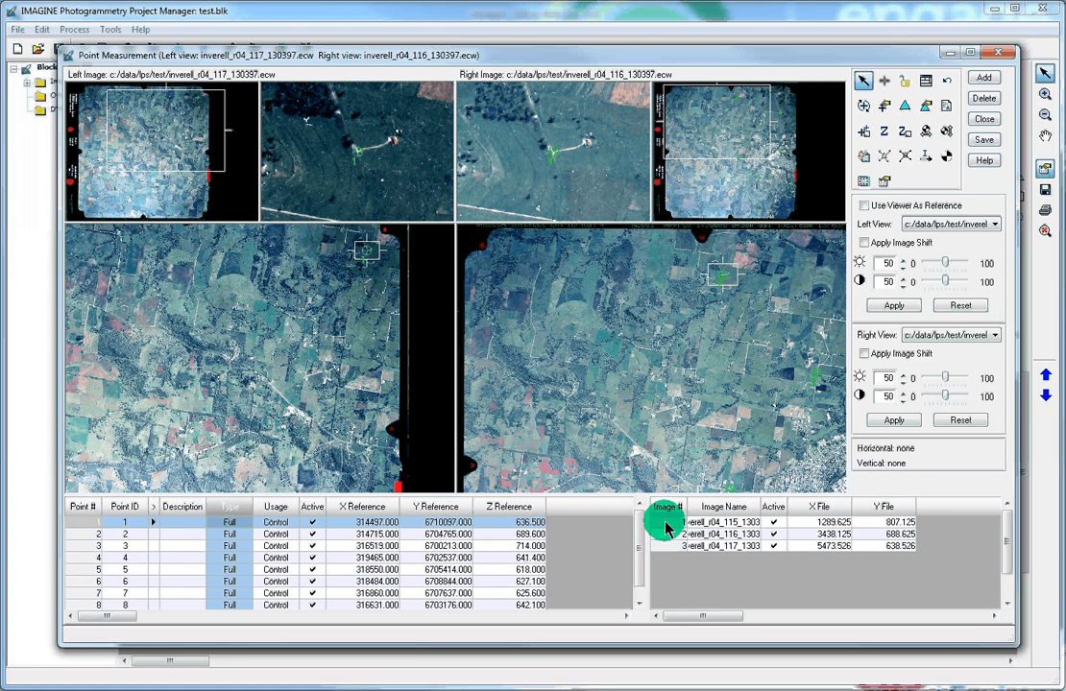
Select point 2, locate its driveway and road junction in image 117, and measure the point there.
click(832, 477)
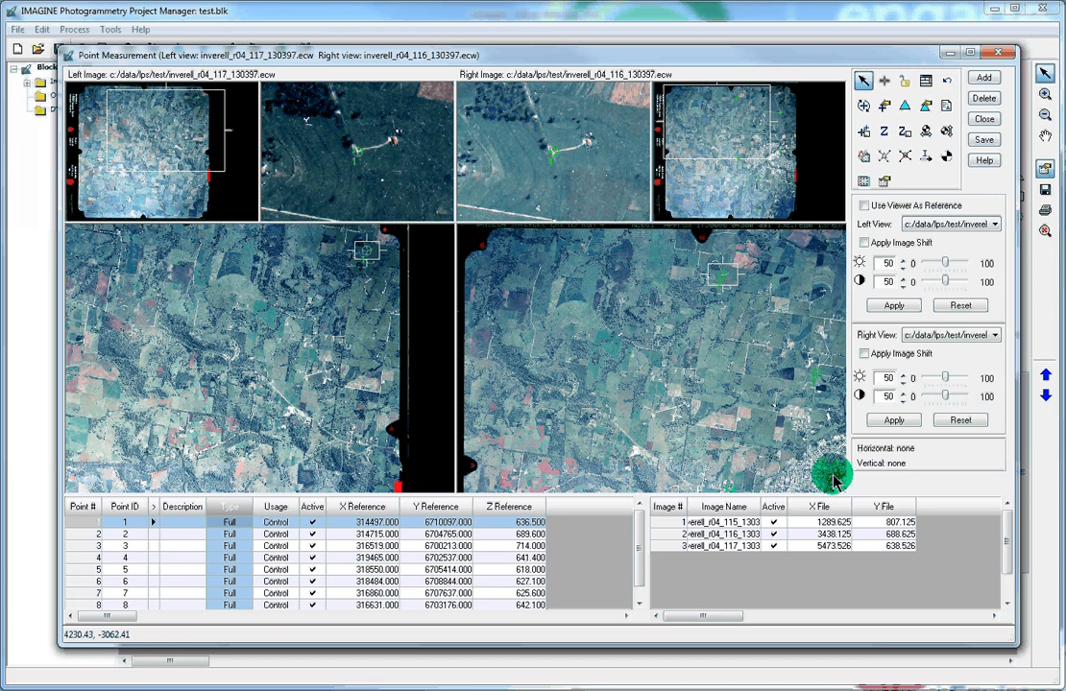
click(768, 189)
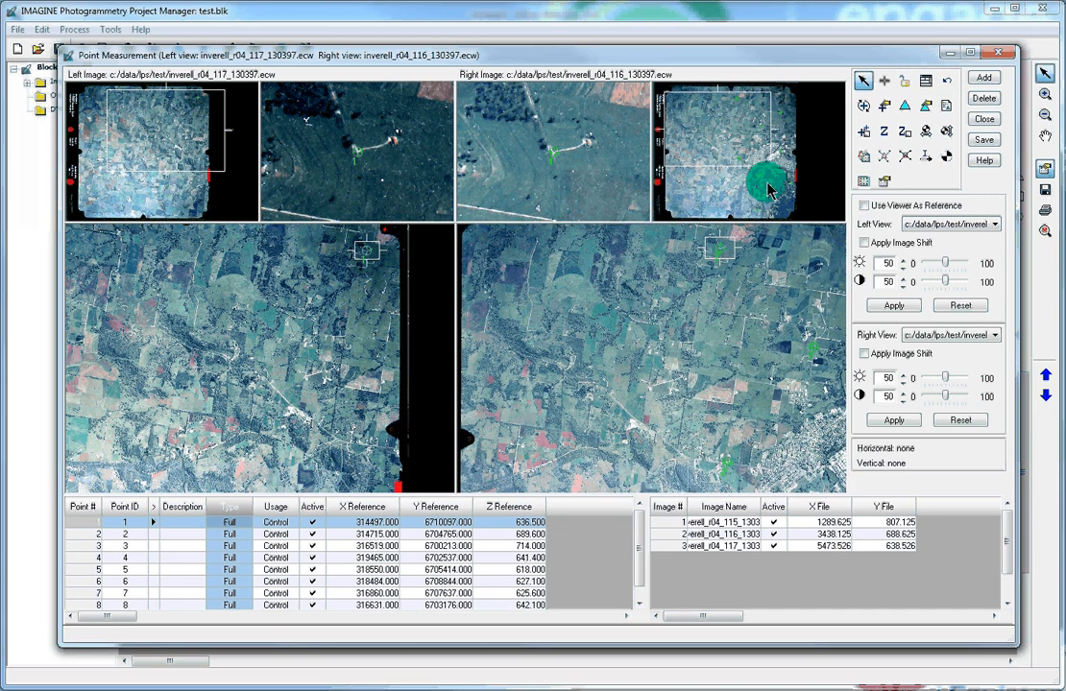
click(90, 535)
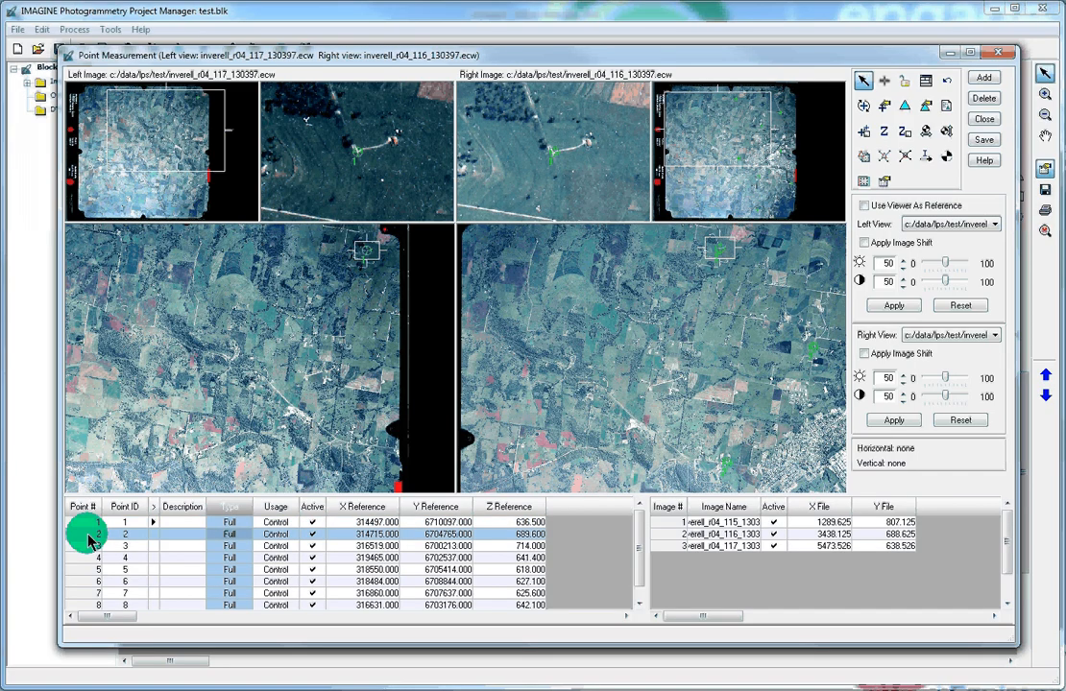
click(375, 269)
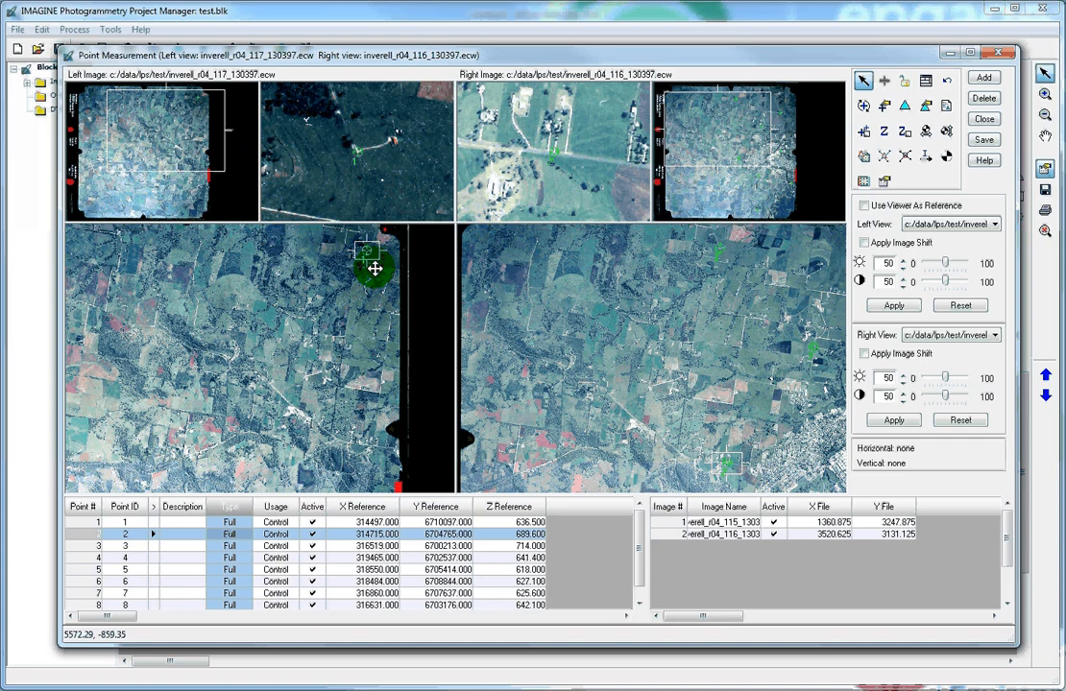
click(390, 464)
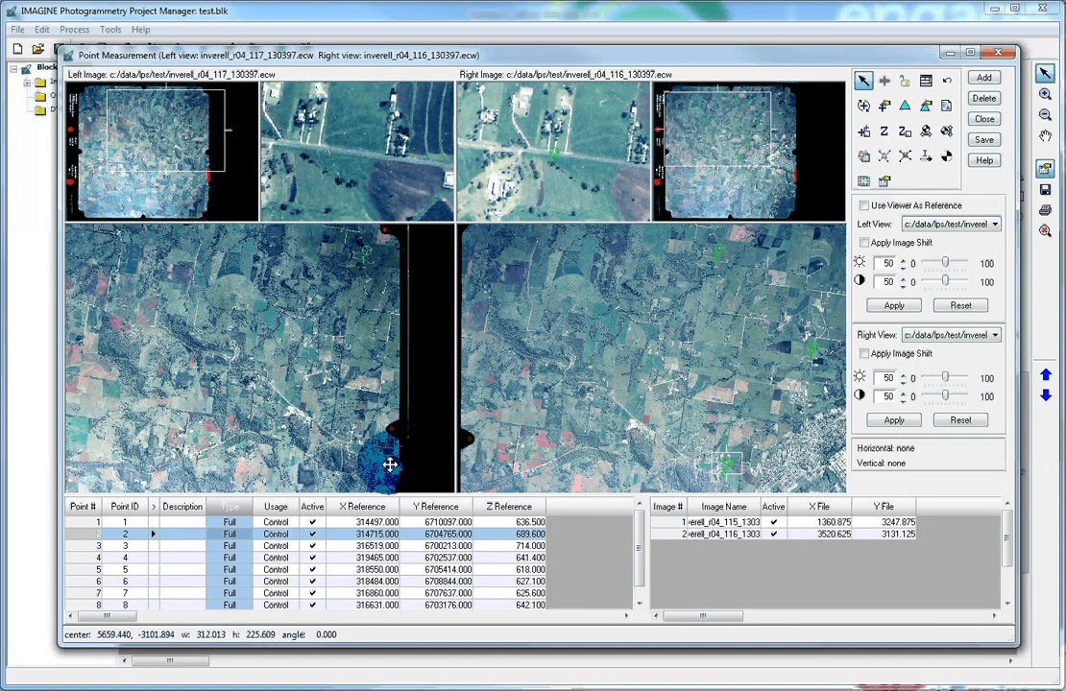
click(106, 543)
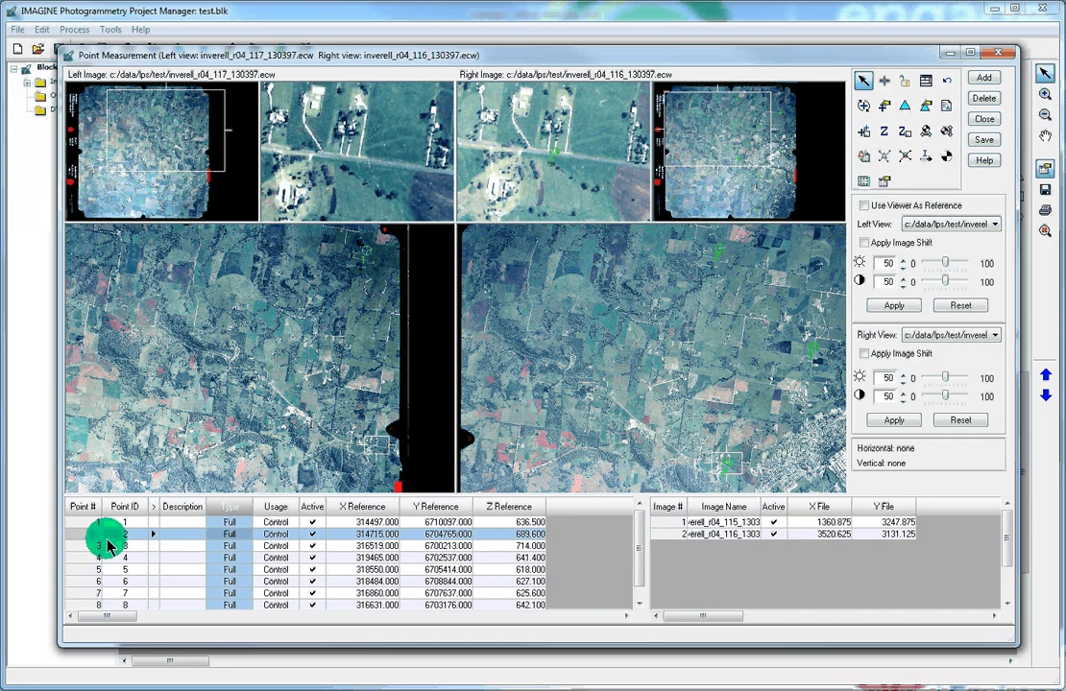
key(shift)
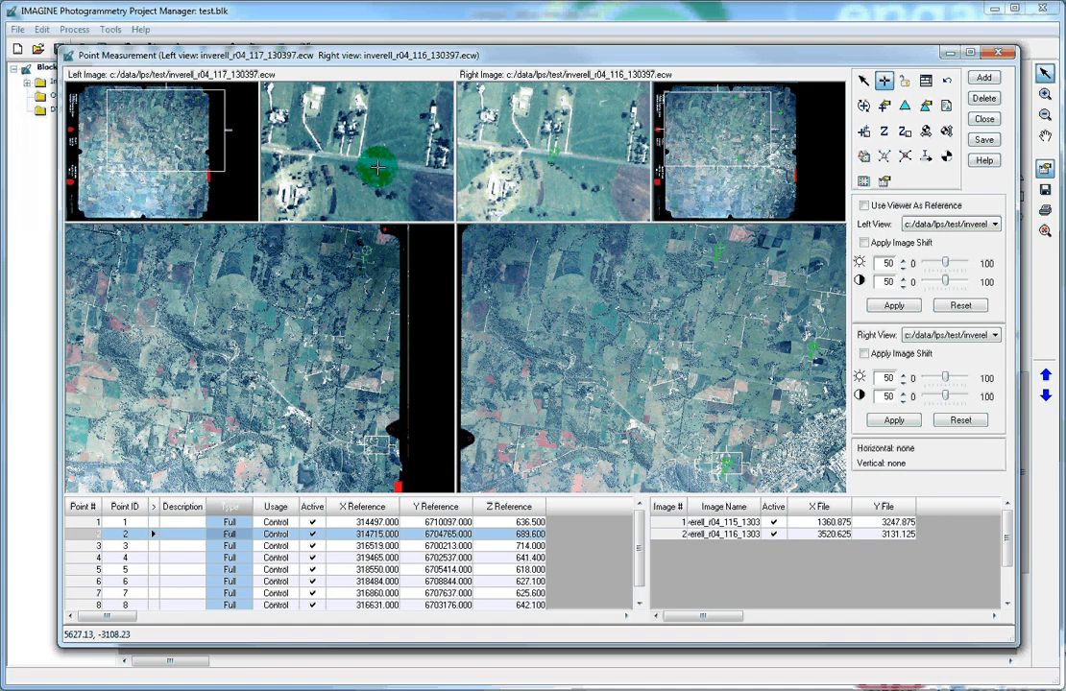
click(377, 168)
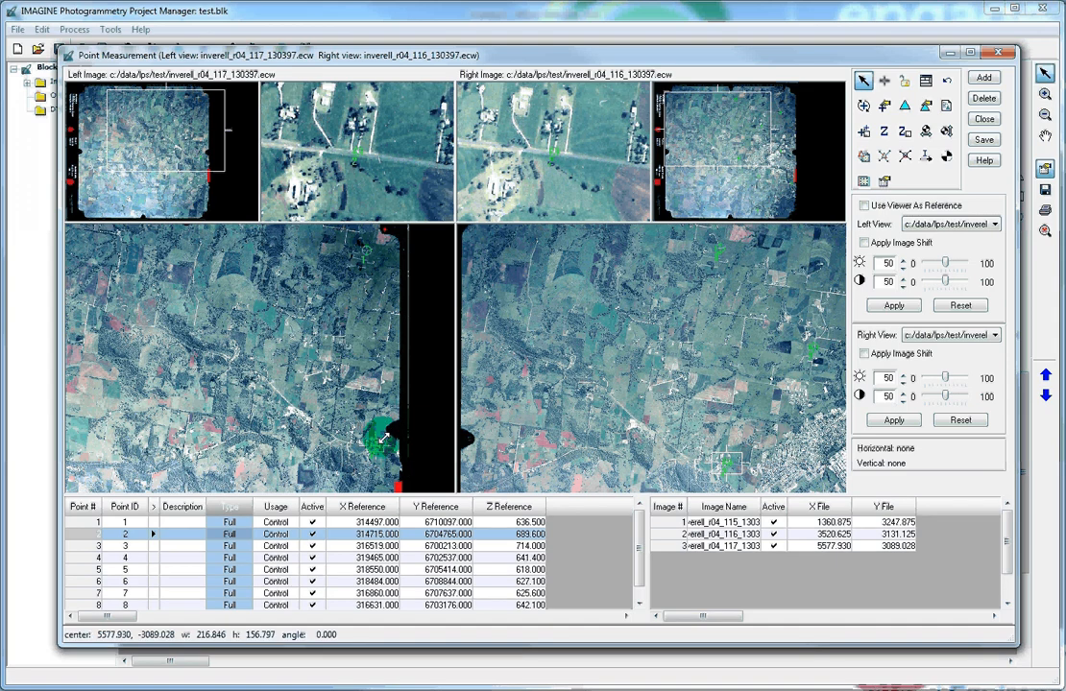
Magnify the detail areas of both images and reposition point 1 in image 117 more precisely on the track junction.
drag(384, 437, 384, 438)
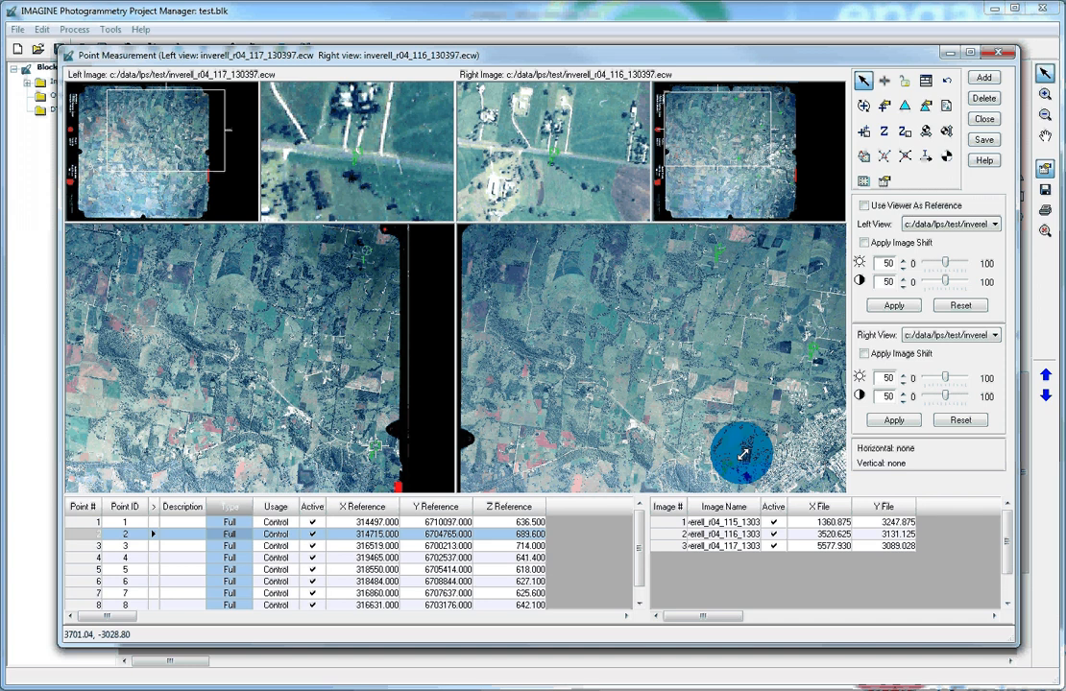
drag(742, 454, 734, 460)
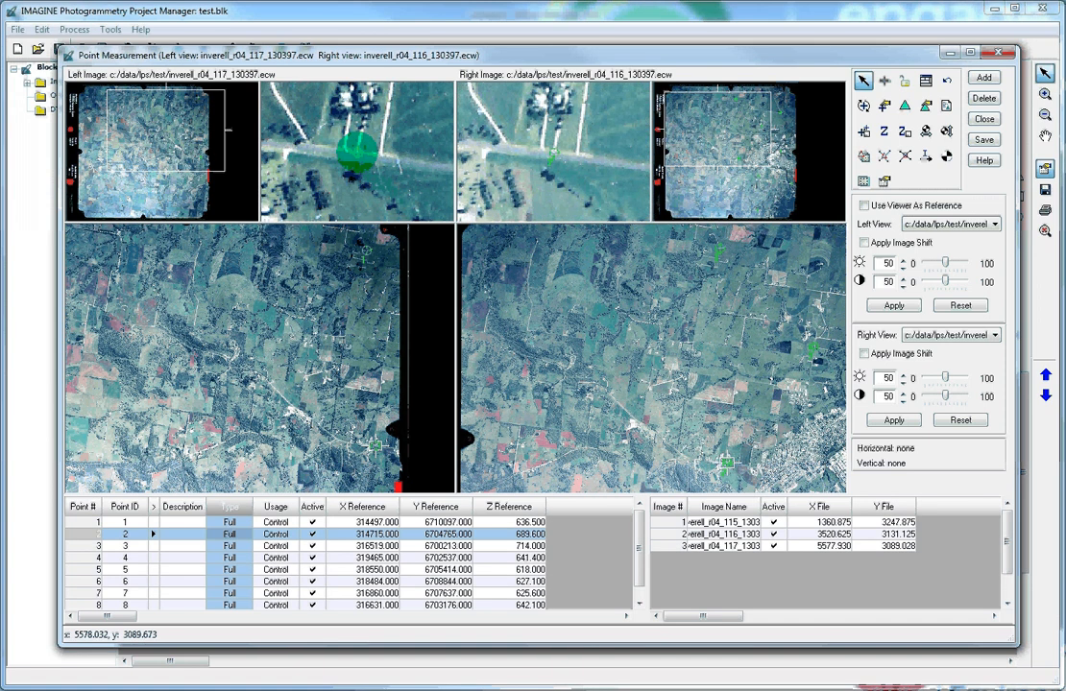
key(Up)
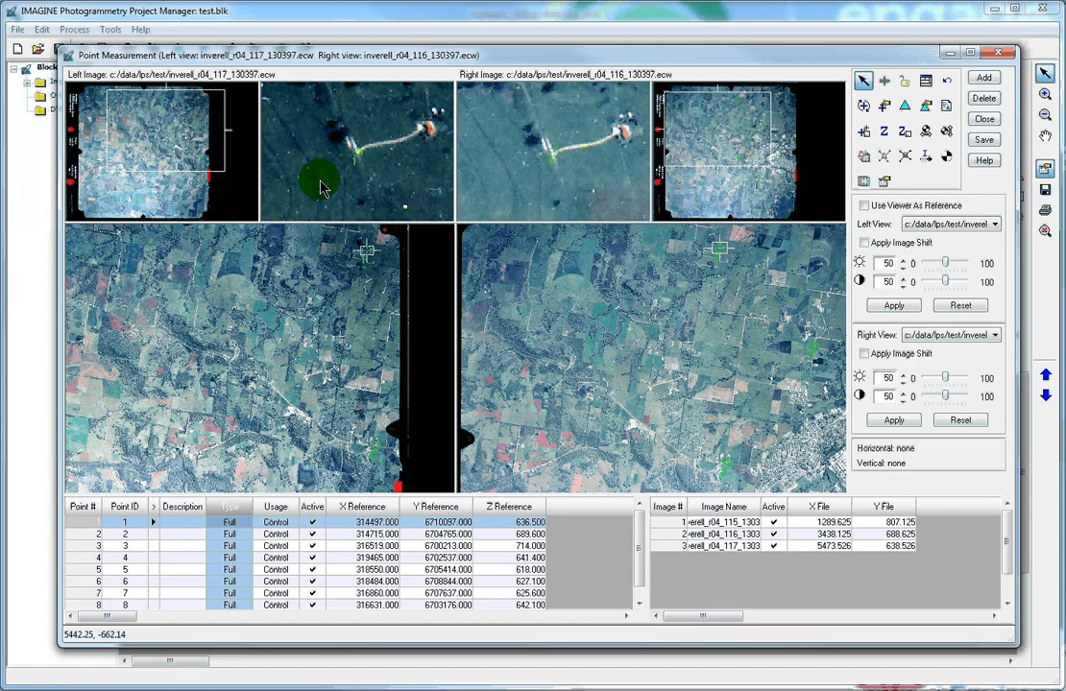
click(357, 149)
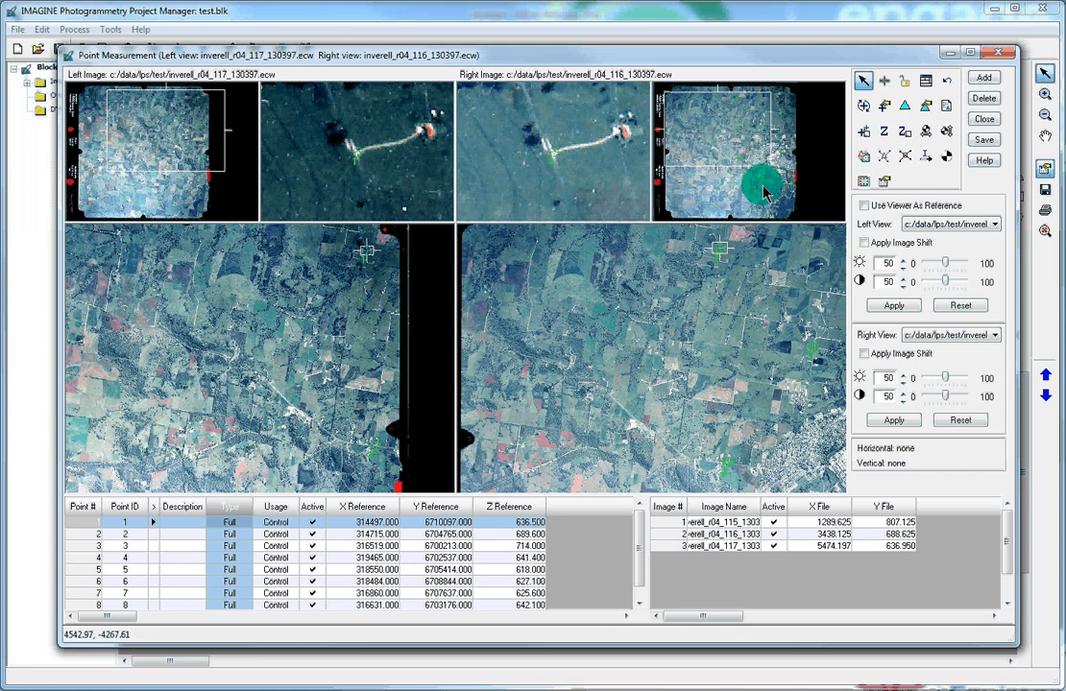
Examine the control points across the lower and upper parts of image 116.
drag(766, 193, 753, 233)
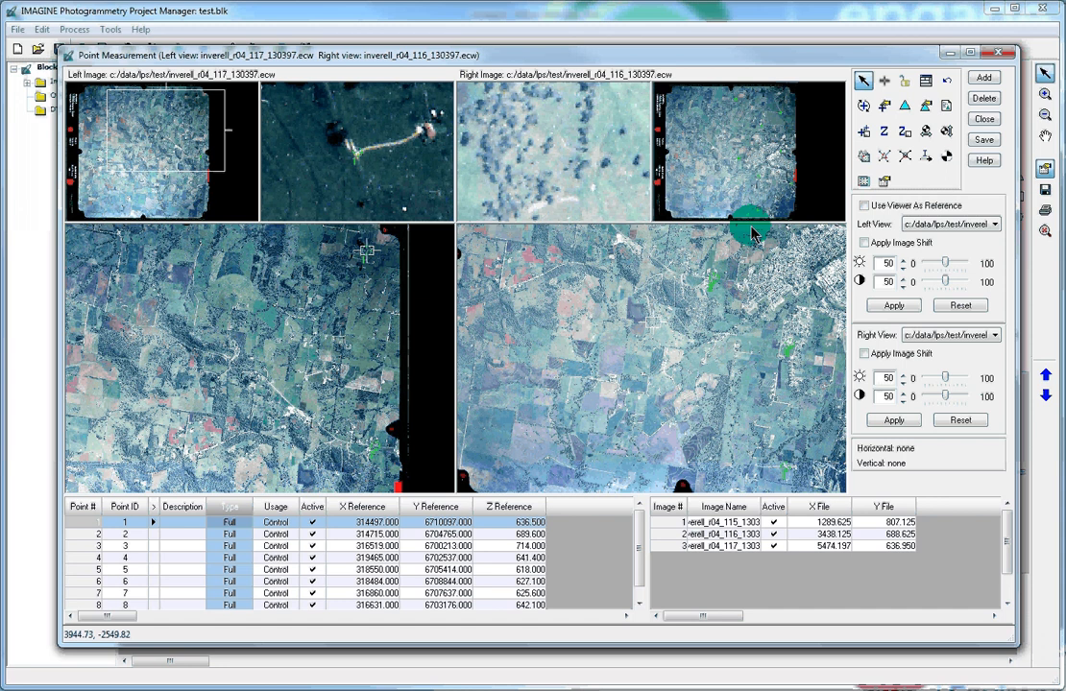
drag(754, 234, 748, 158)
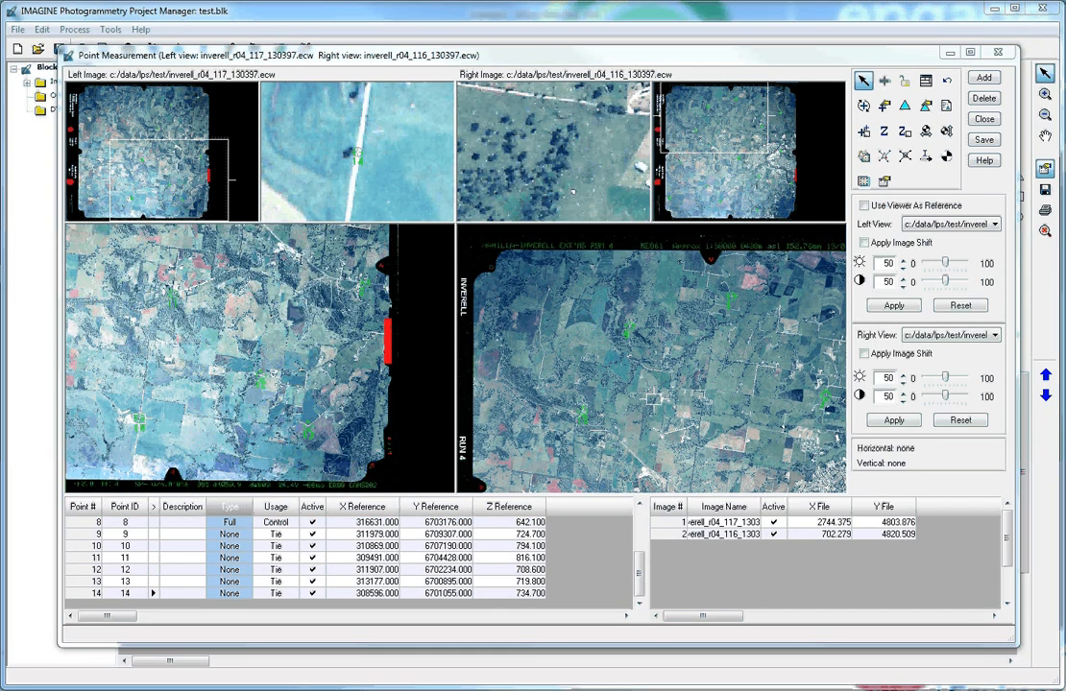
click(617, 277)
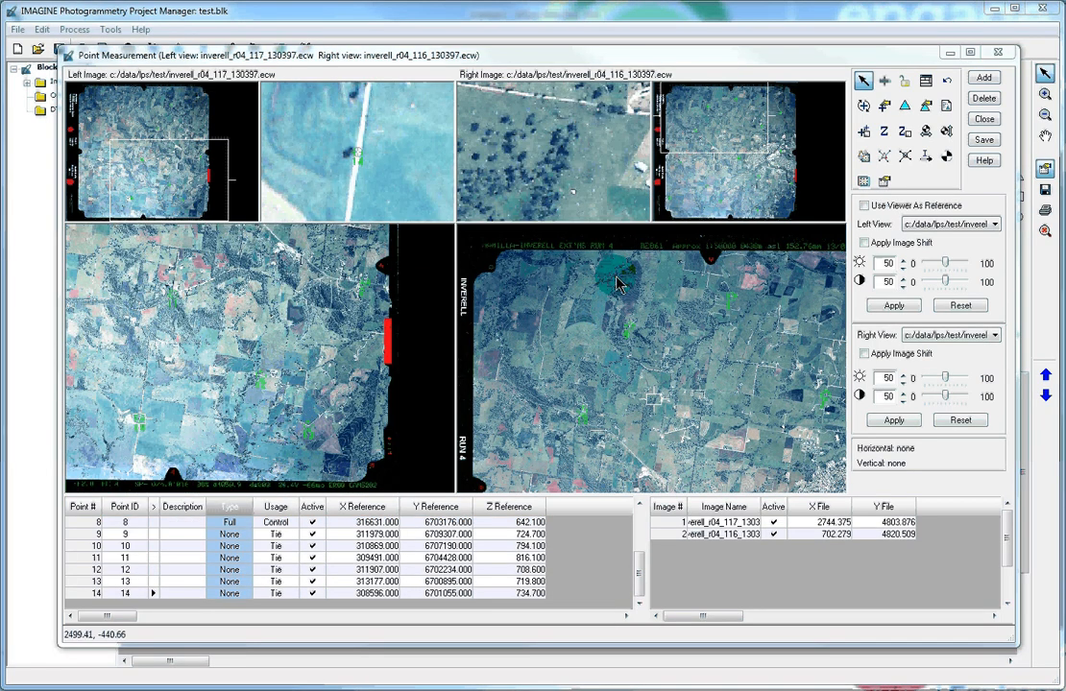
Set the Type of points 9 to 14 to Full and their Usage to Control, and save the block.
click(96, 547)
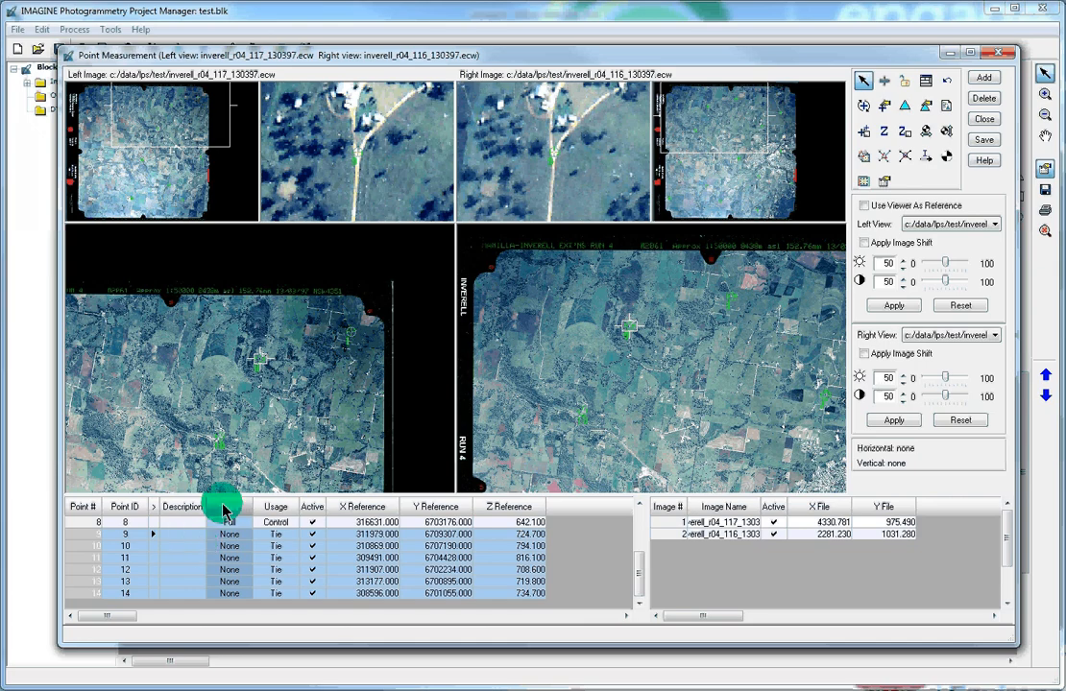
click(219, 538)
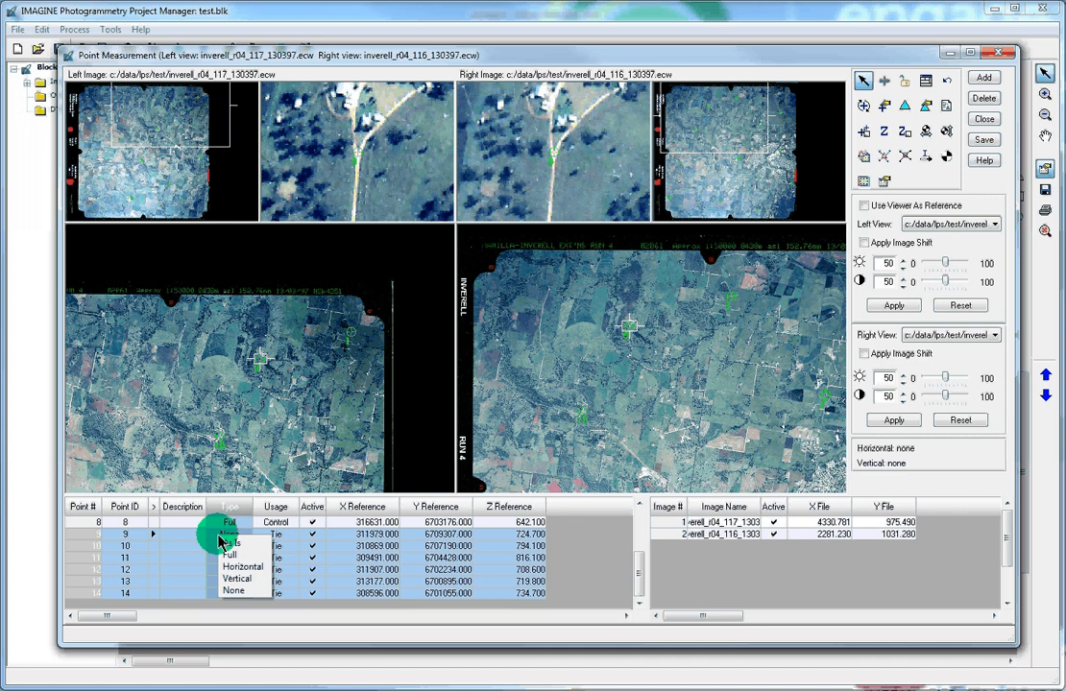
click(229, 555)
click(280, 537)
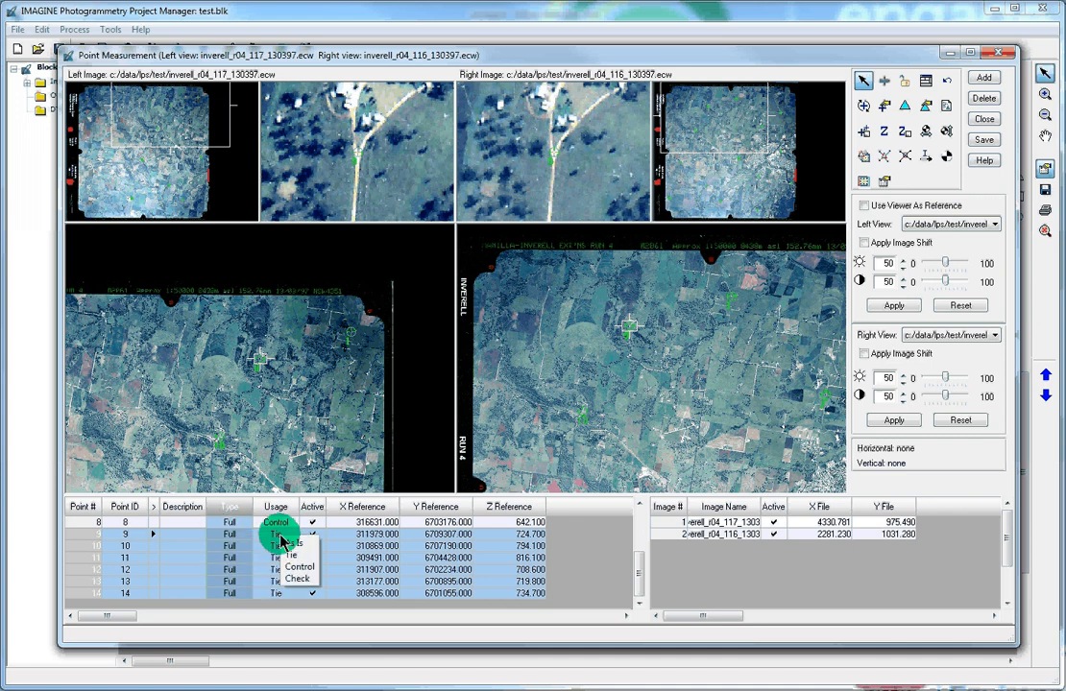
click(300, 566)
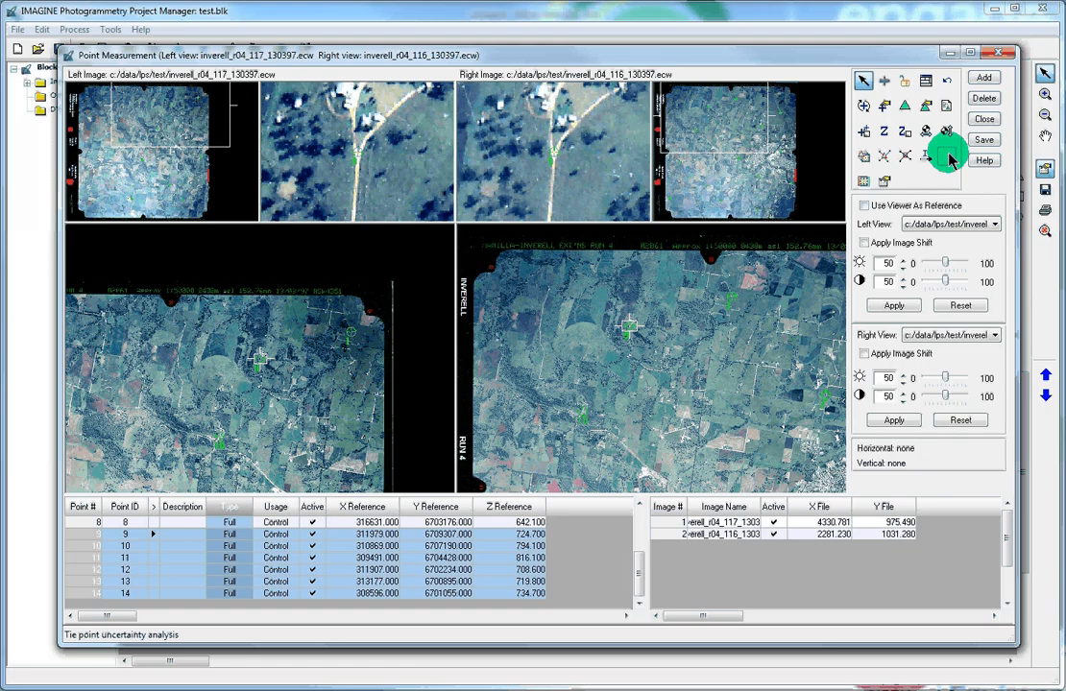
click(984, 141)
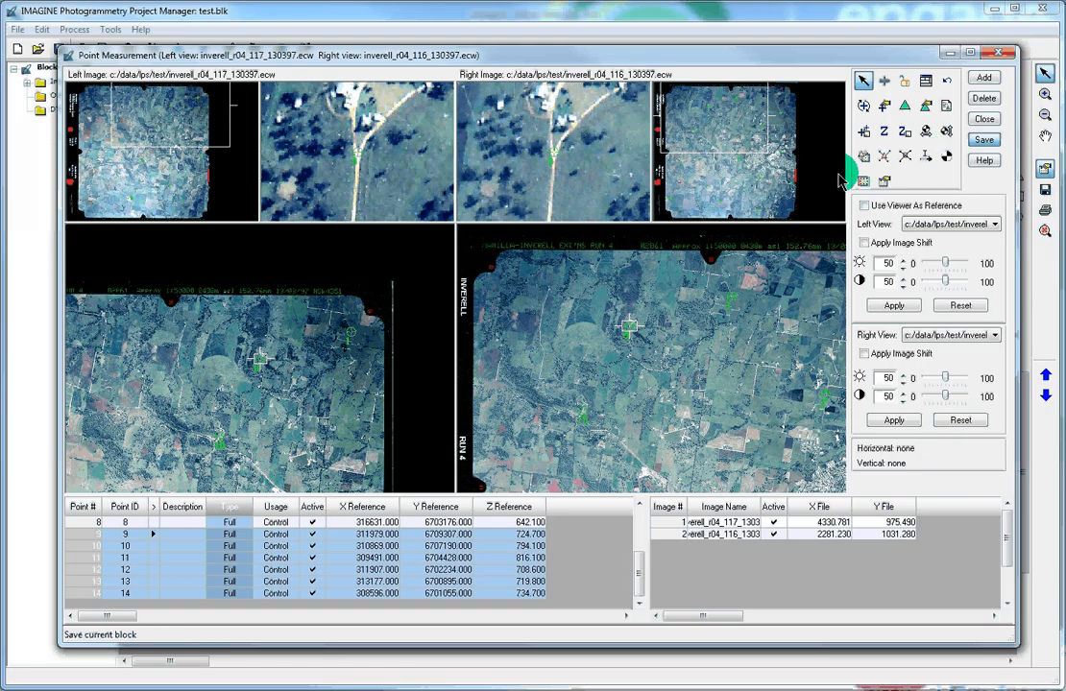
Generate automatic tie points for the active images with shadow avoidance on and positive image scanning, and close the summary.
drag(213, 141, 216, 217)
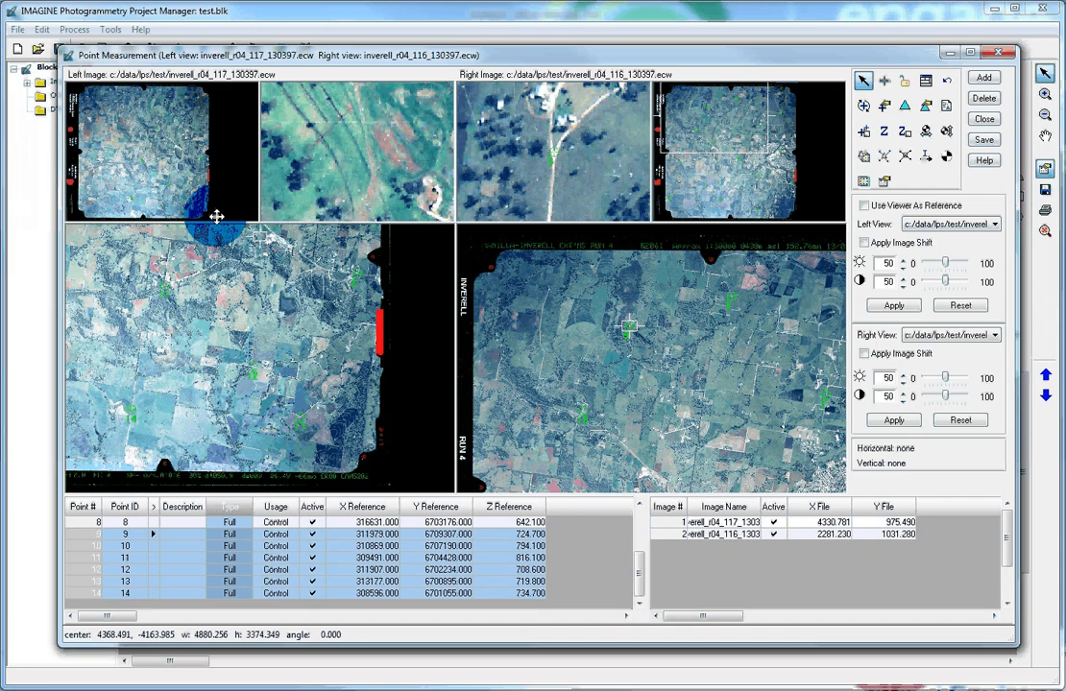
drag(217, 217, 211, 177)
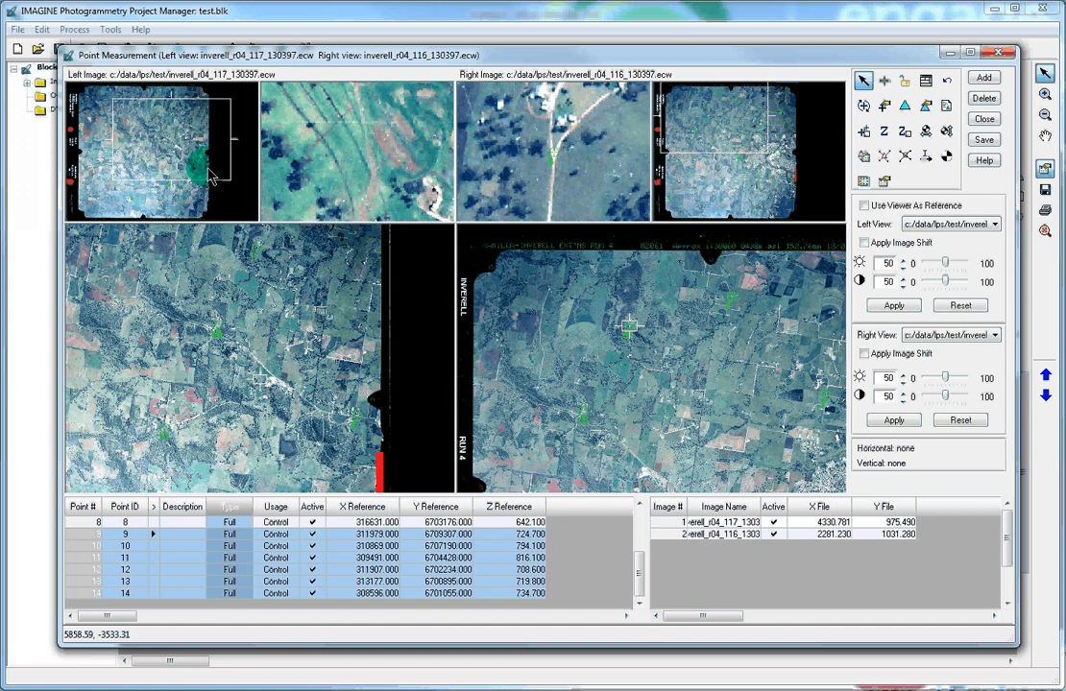
click(888, 109)
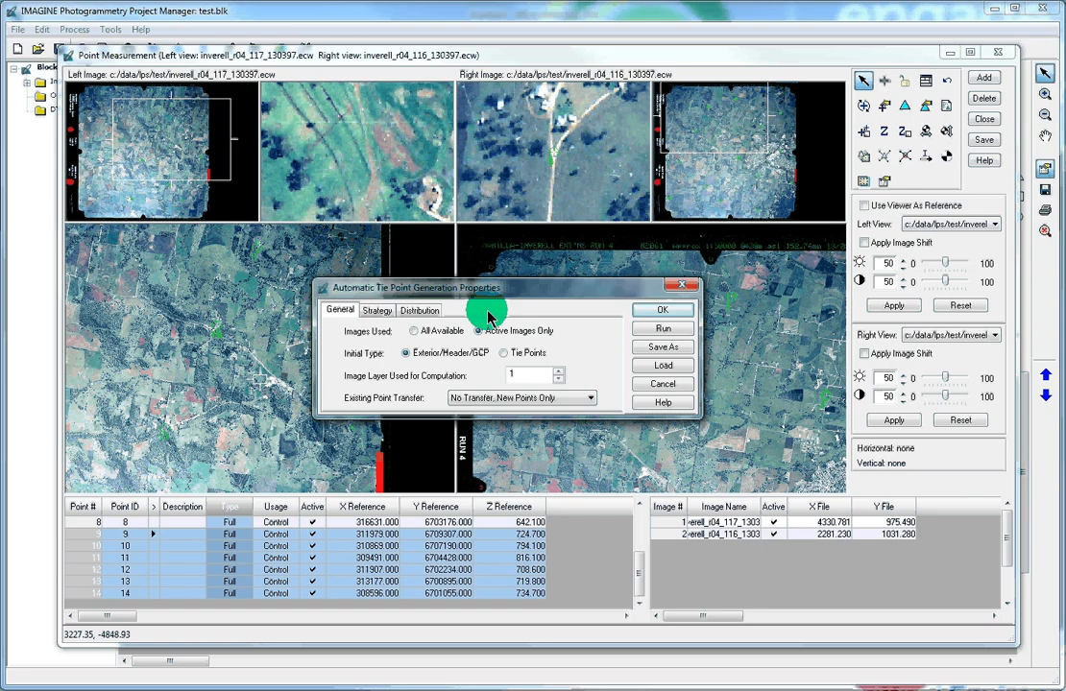
click(377, 310)
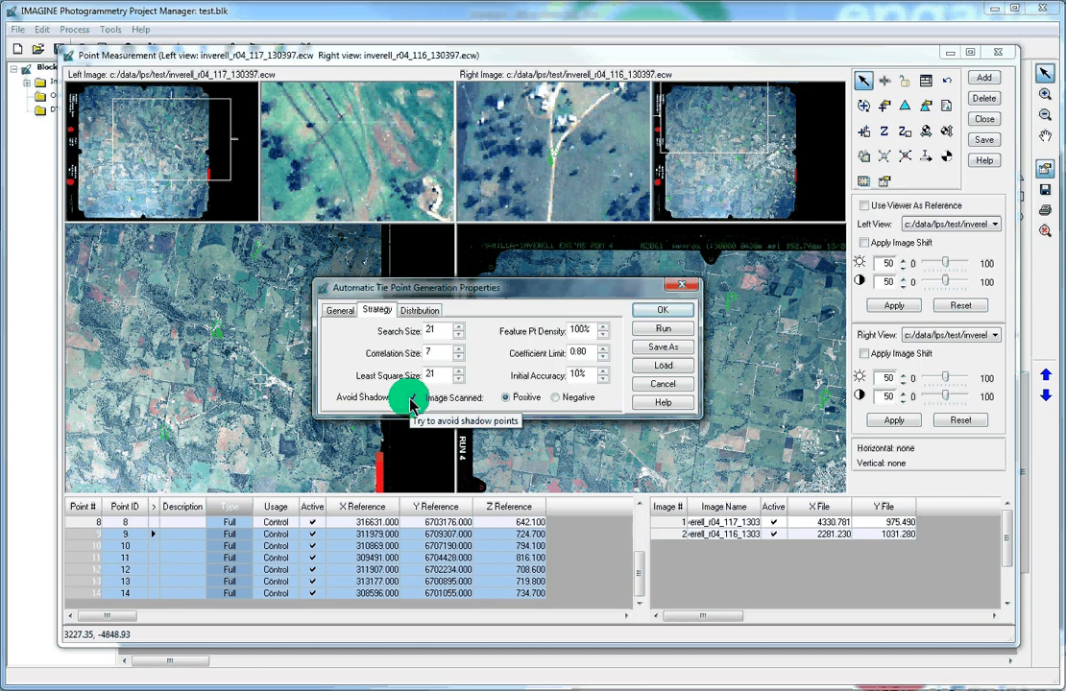
click(666, 312)
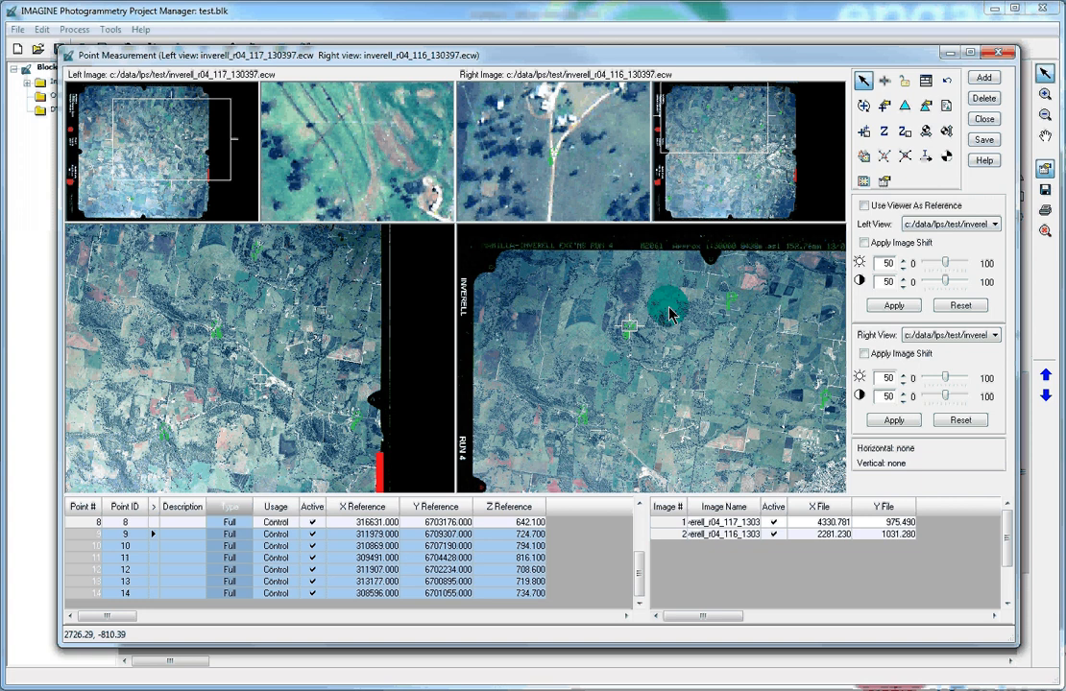
click(864, 107)
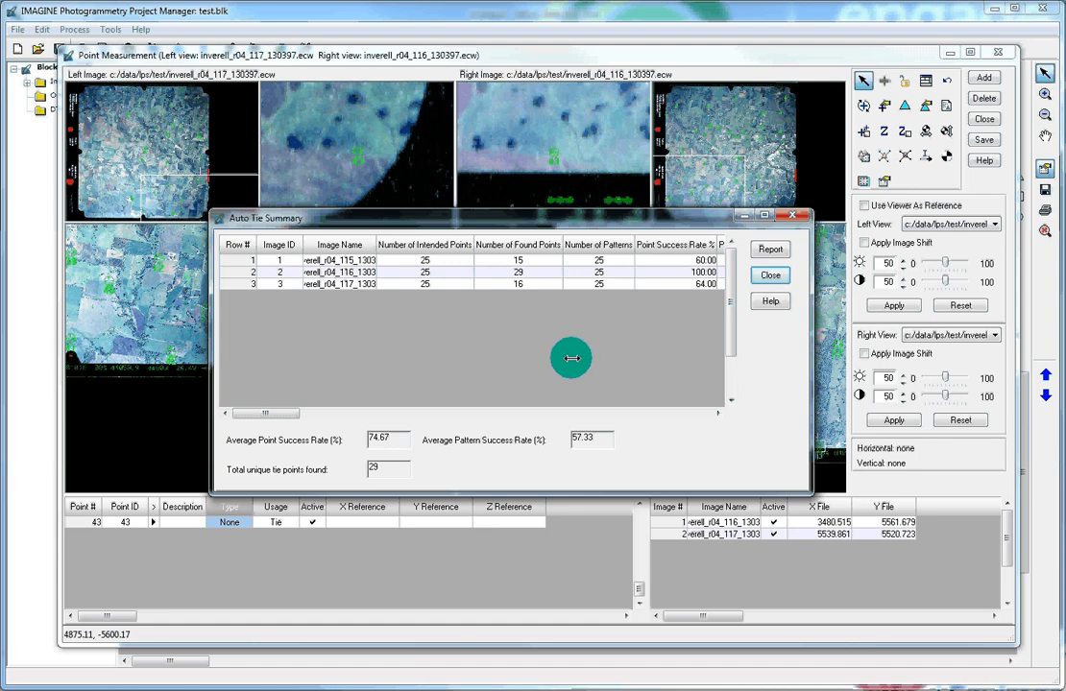
click(767, 278)
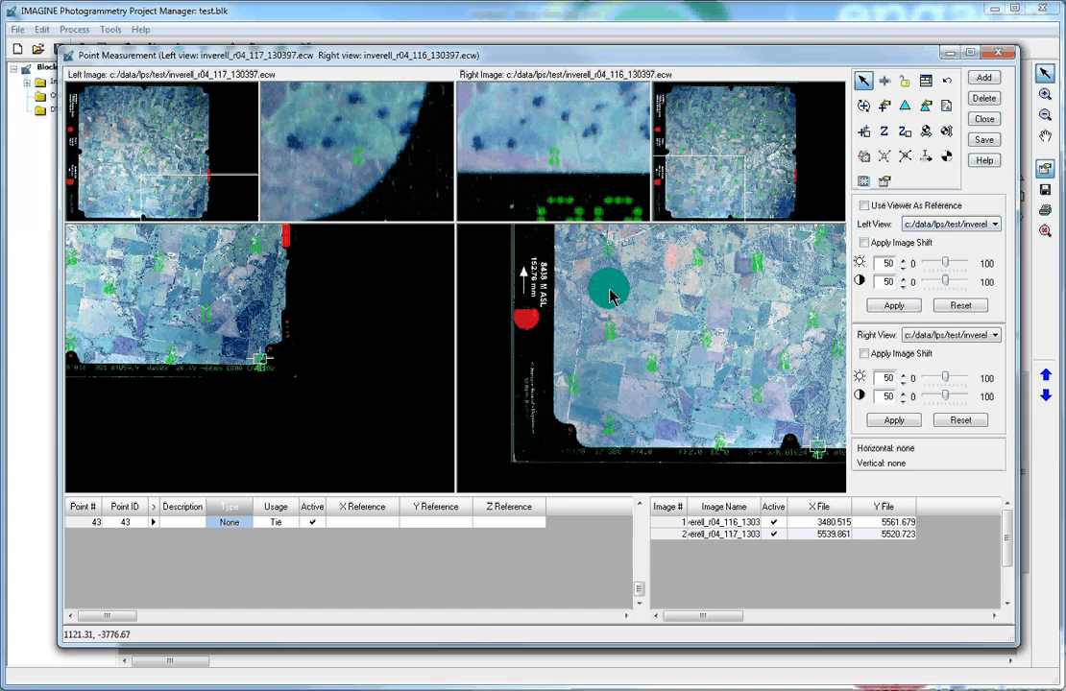
Review the aerial triangulation's advanced, general, point, interior and exterior settings and confirm them.
click(926, 114)
click(516, 257)
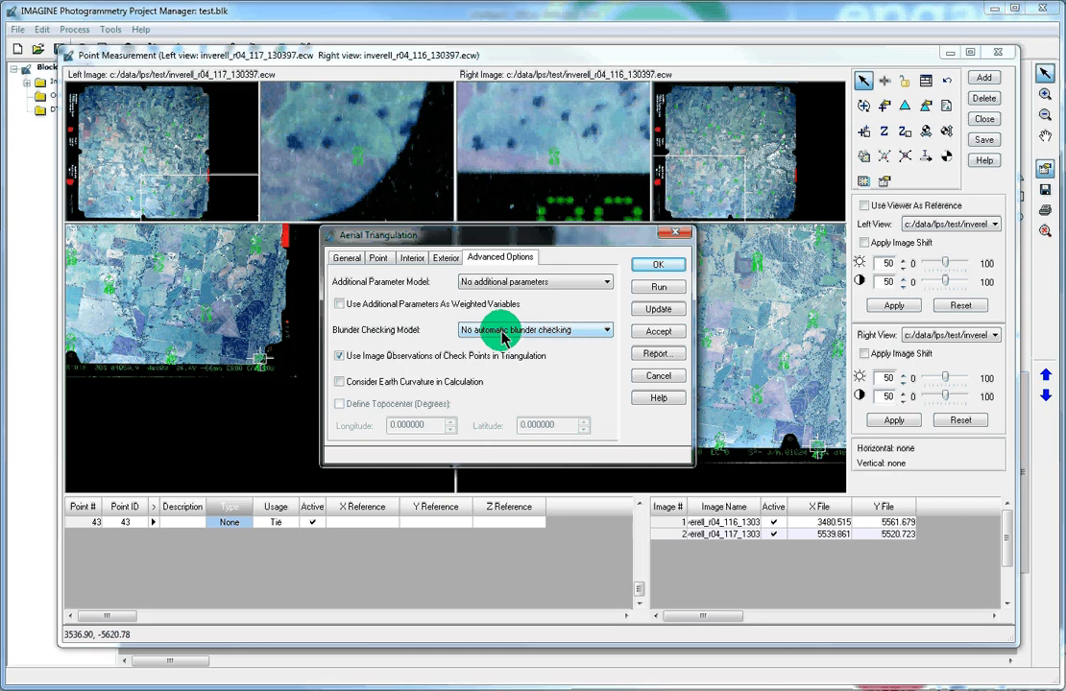
click(348, 260)
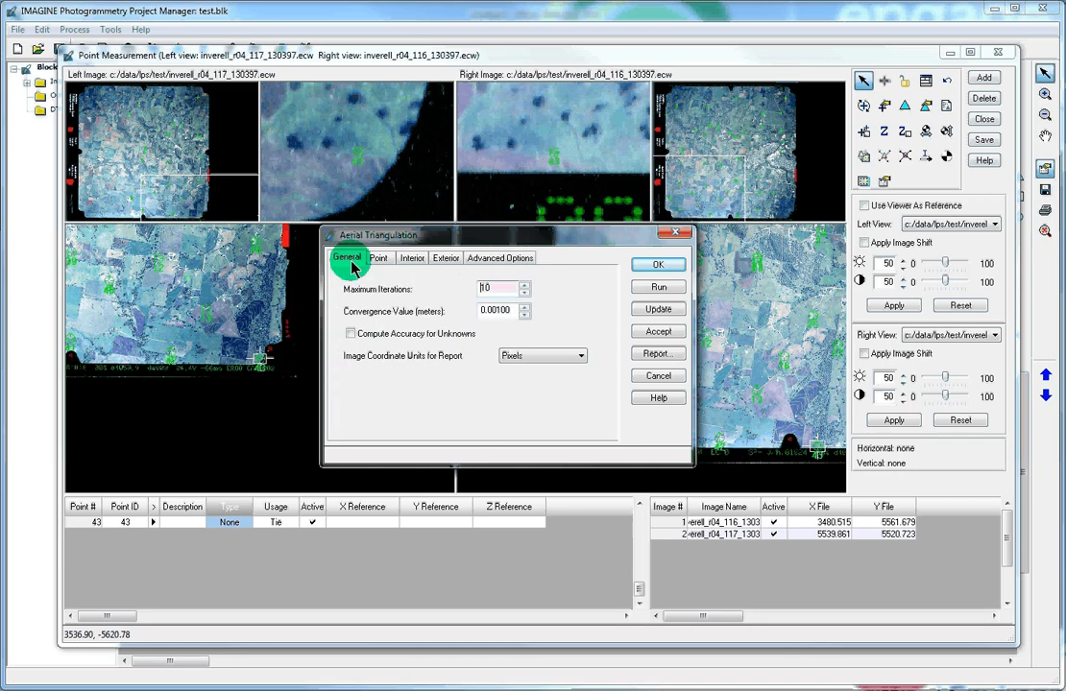
click(381, 259)
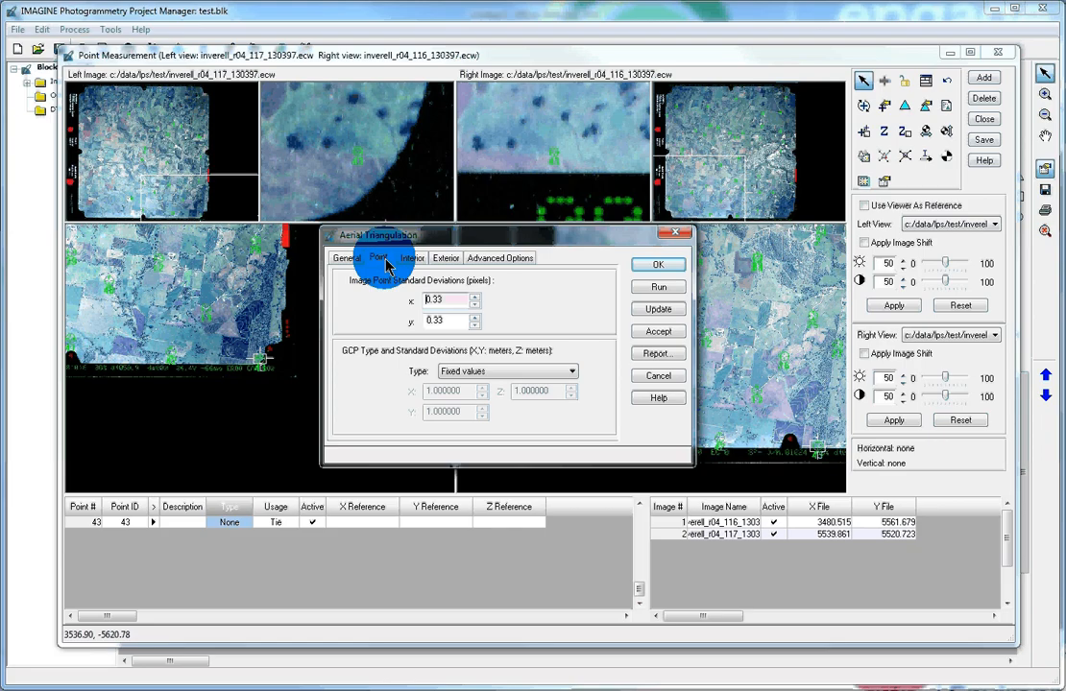
click(413, 259)
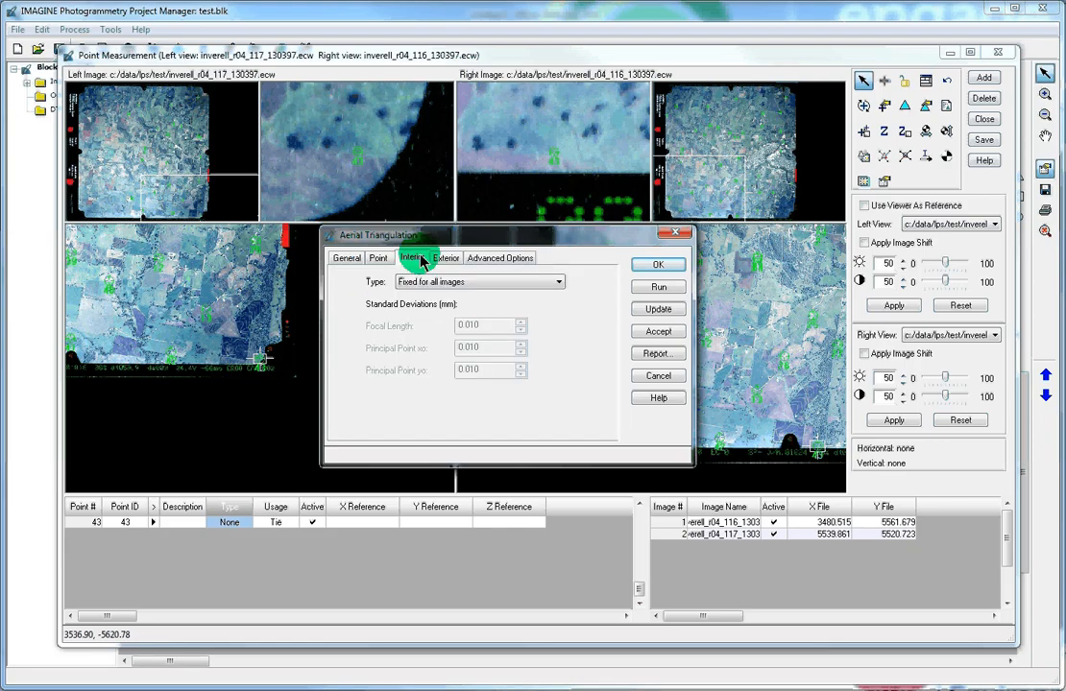
click(445, 260)
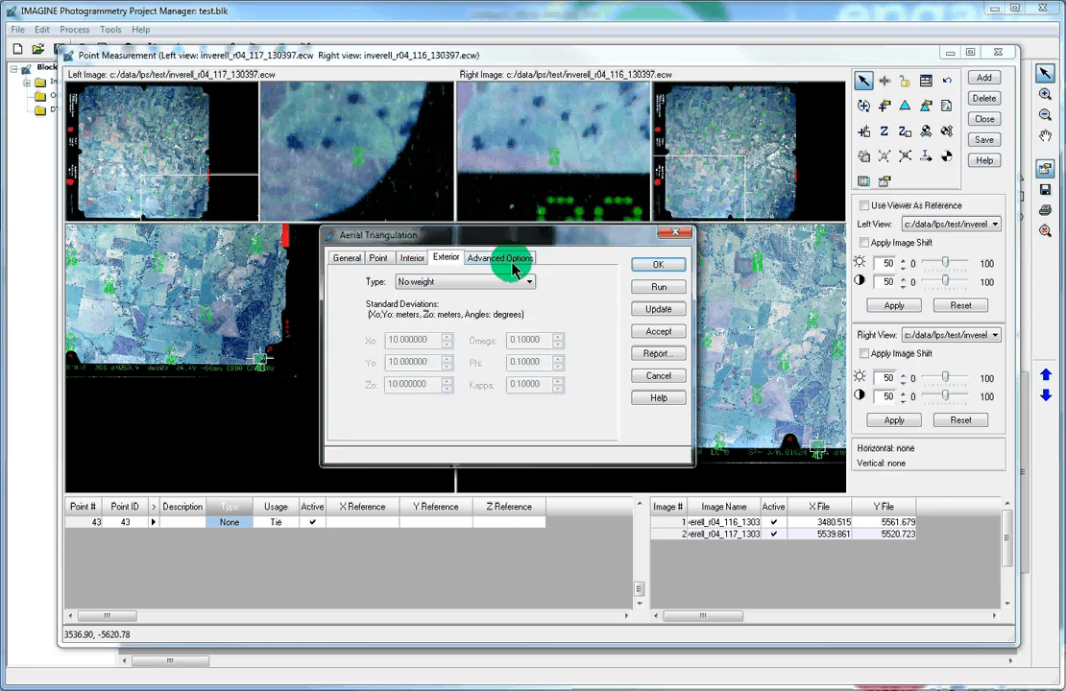
click(633, 268)
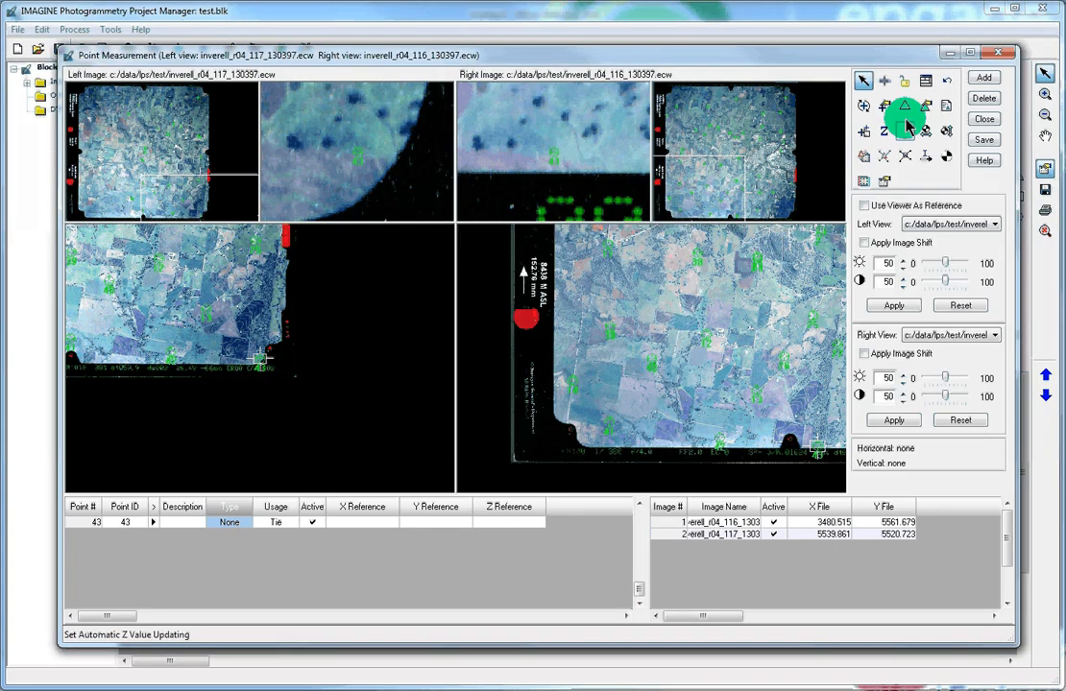
Run the aerial triangulation on the block and accept its results.
click(906, 108)
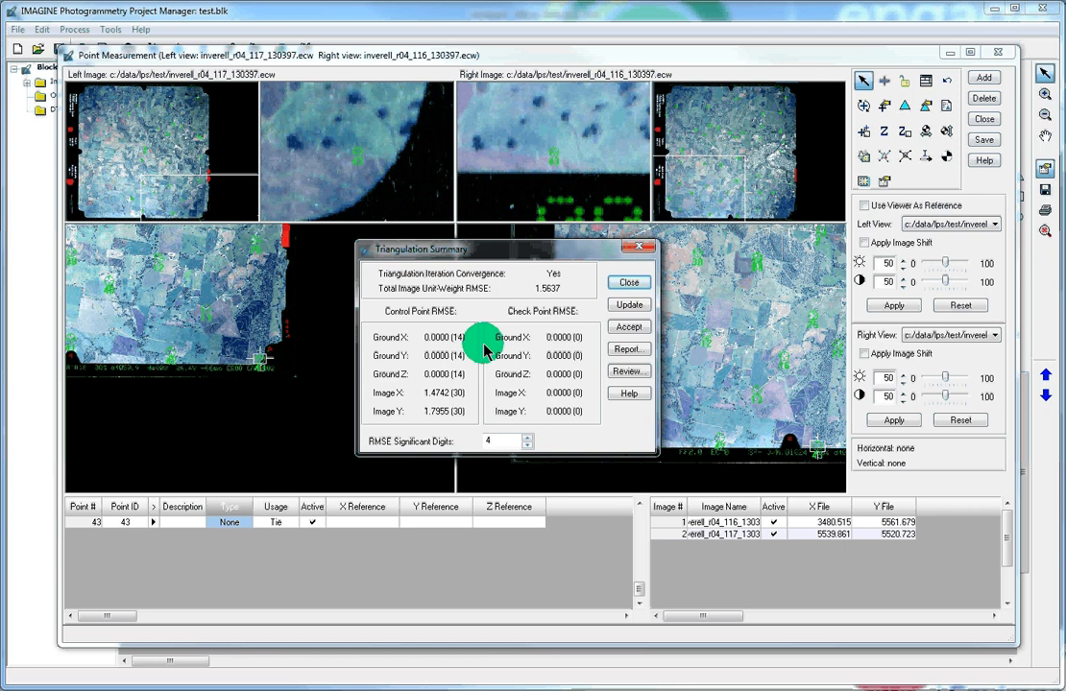
click(627, 328)
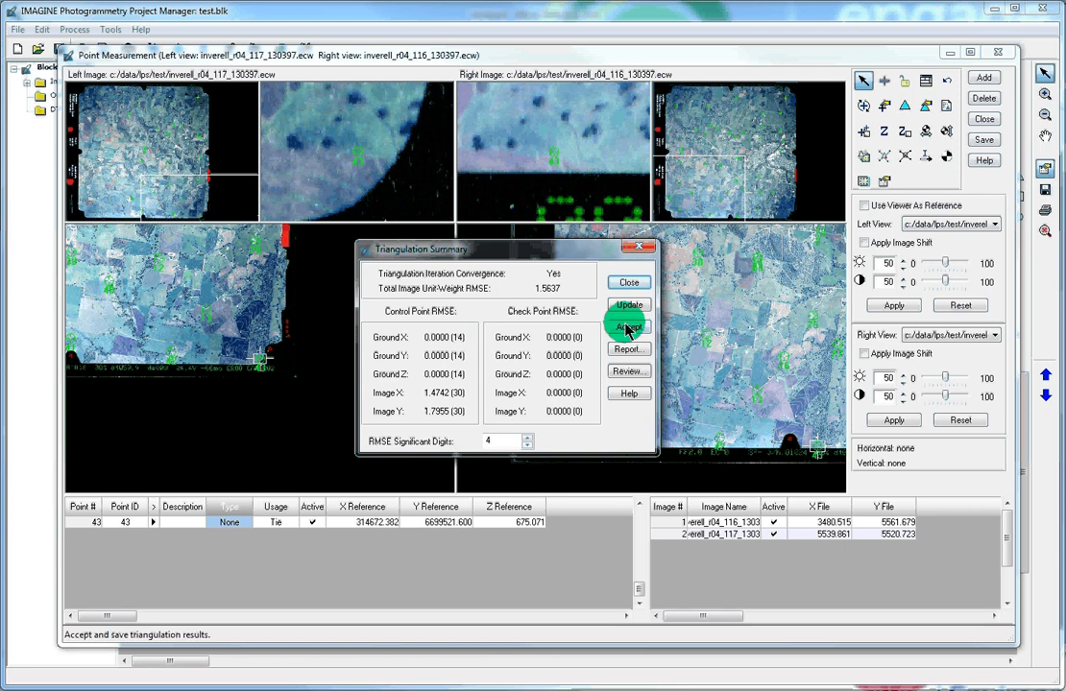
Save the block, close Point Measurement, and save the test.blk project.
click(987, 144)
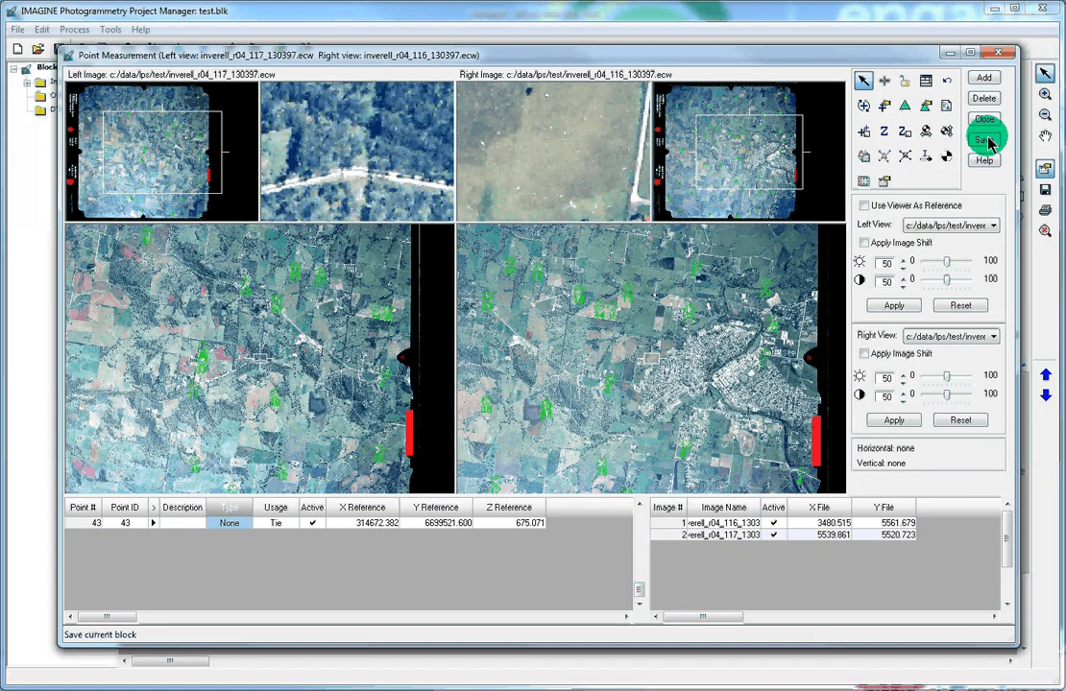
click(985, 119)
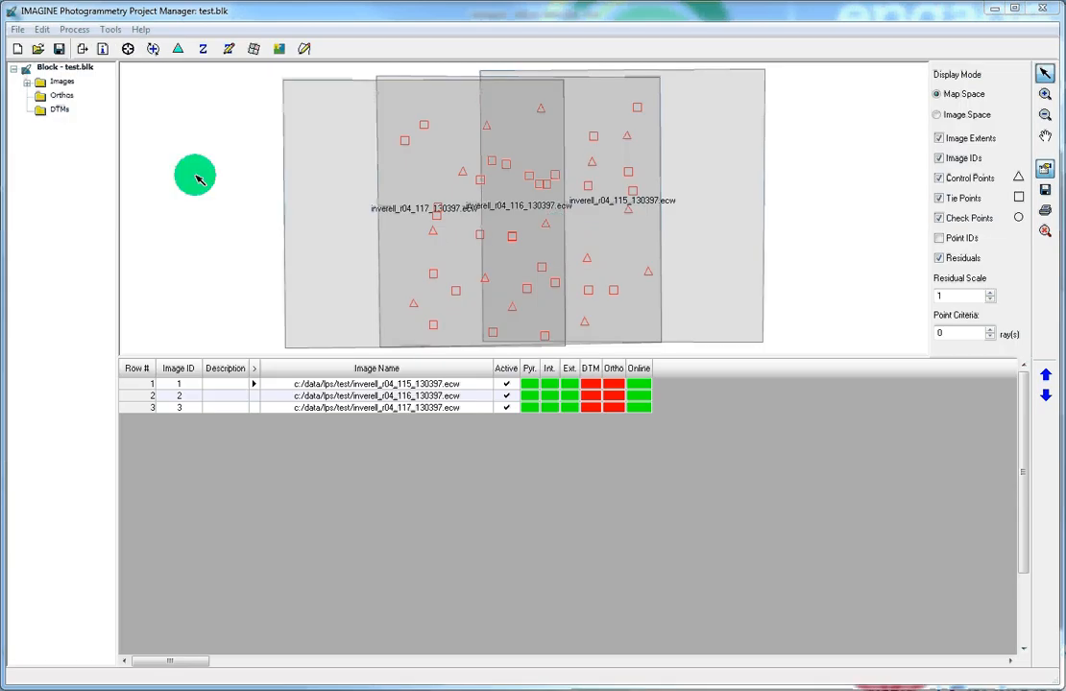
click(59, 49)
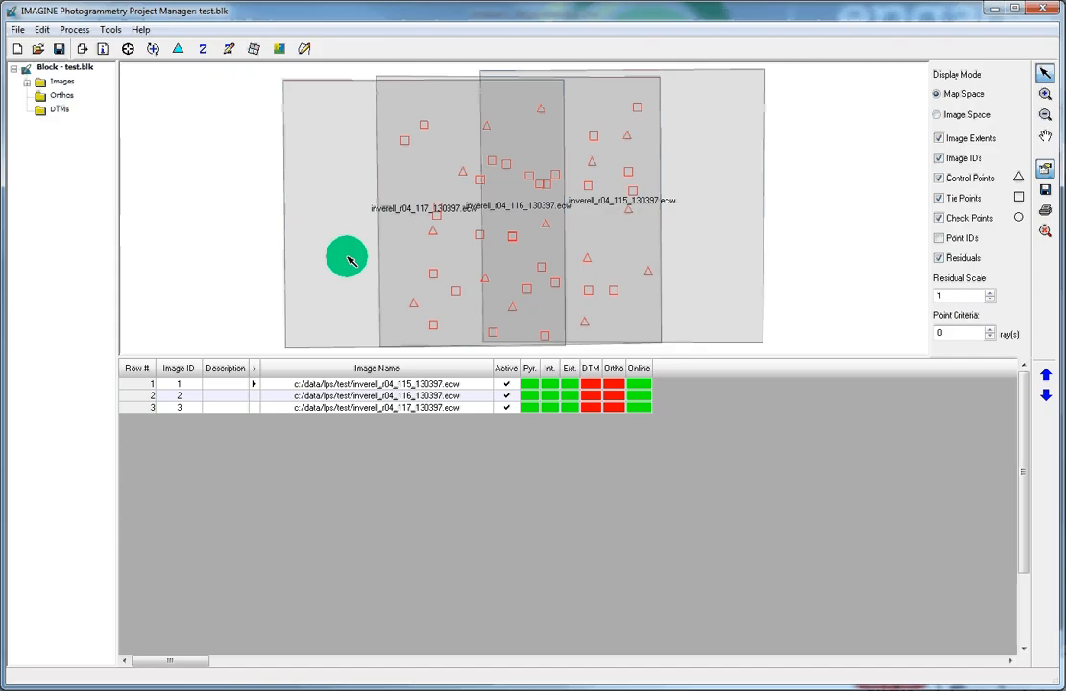